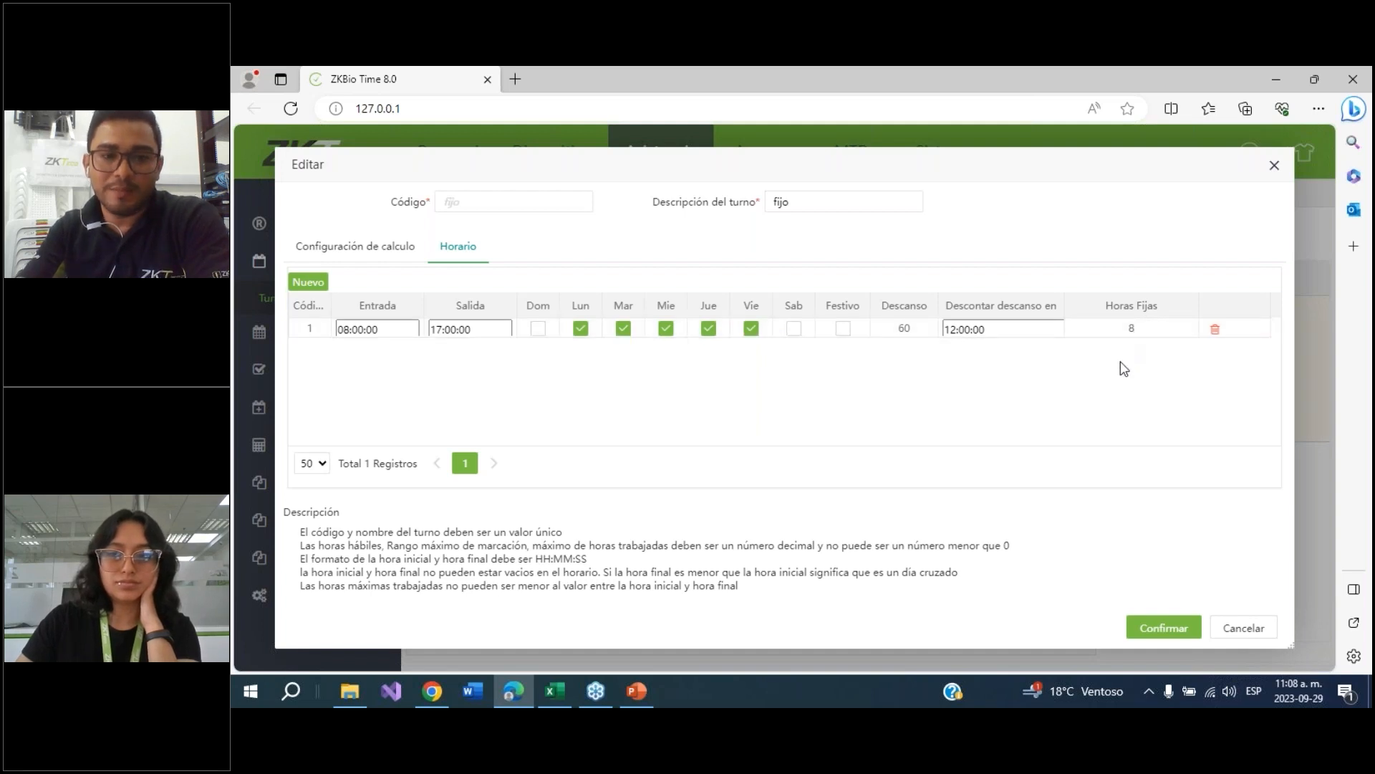
# Review the calculation settings of the fijo shift and confirm the dialog
pyautogui.click(375, 247)
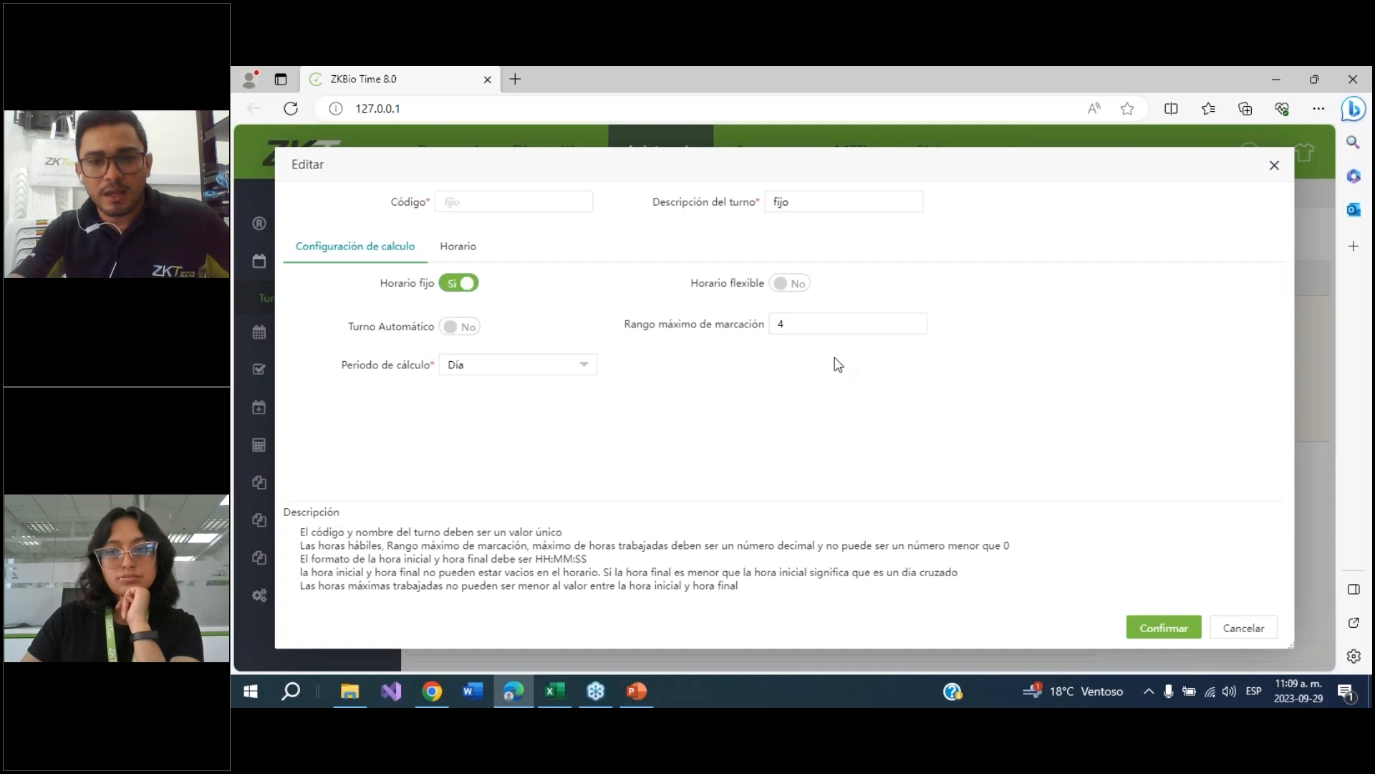
pyautogui.click(1144, 634)
# Open the auto shift's calculation settings and close the dialog
pyautogui.click(490, 341)
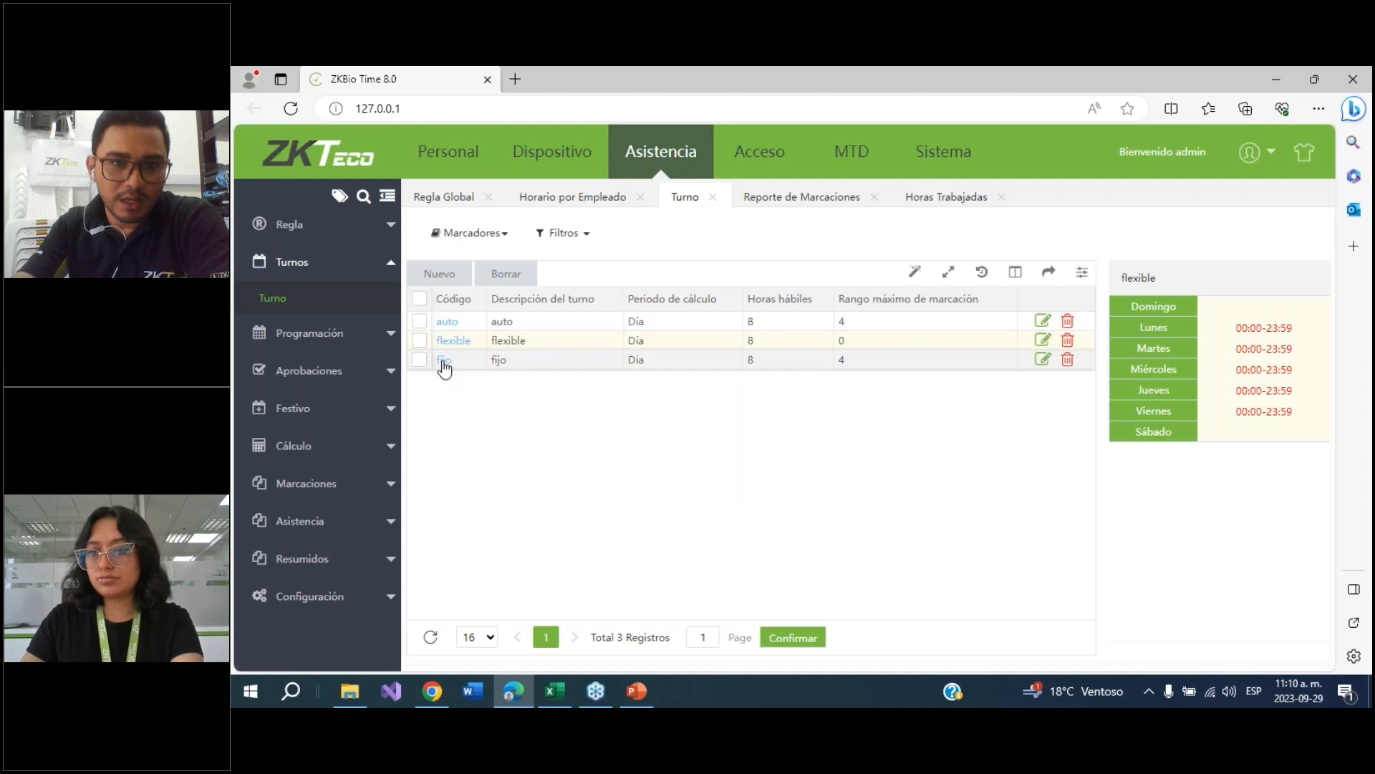
pyautogui.click(456, 324)
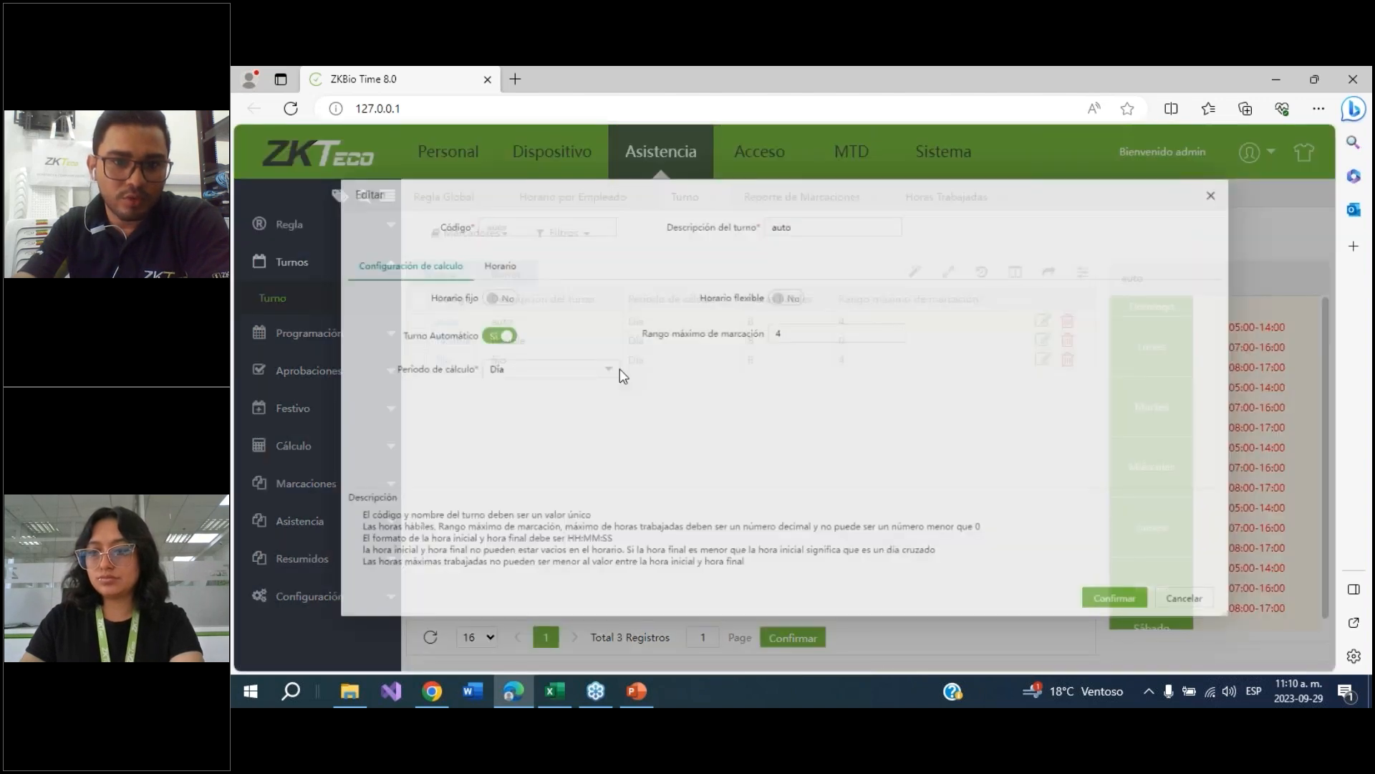
pyautogui.click(458, 246)
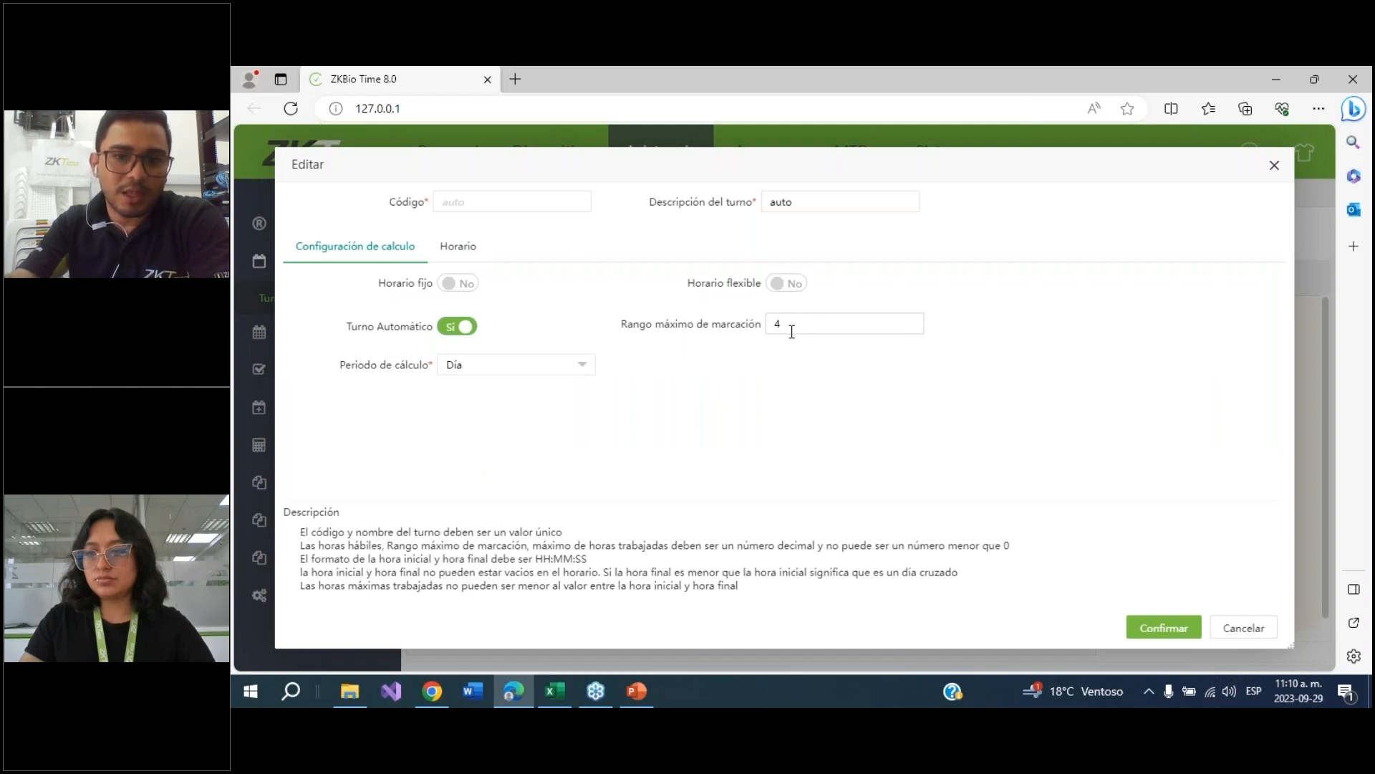
pyautogui.click(1273, 170)
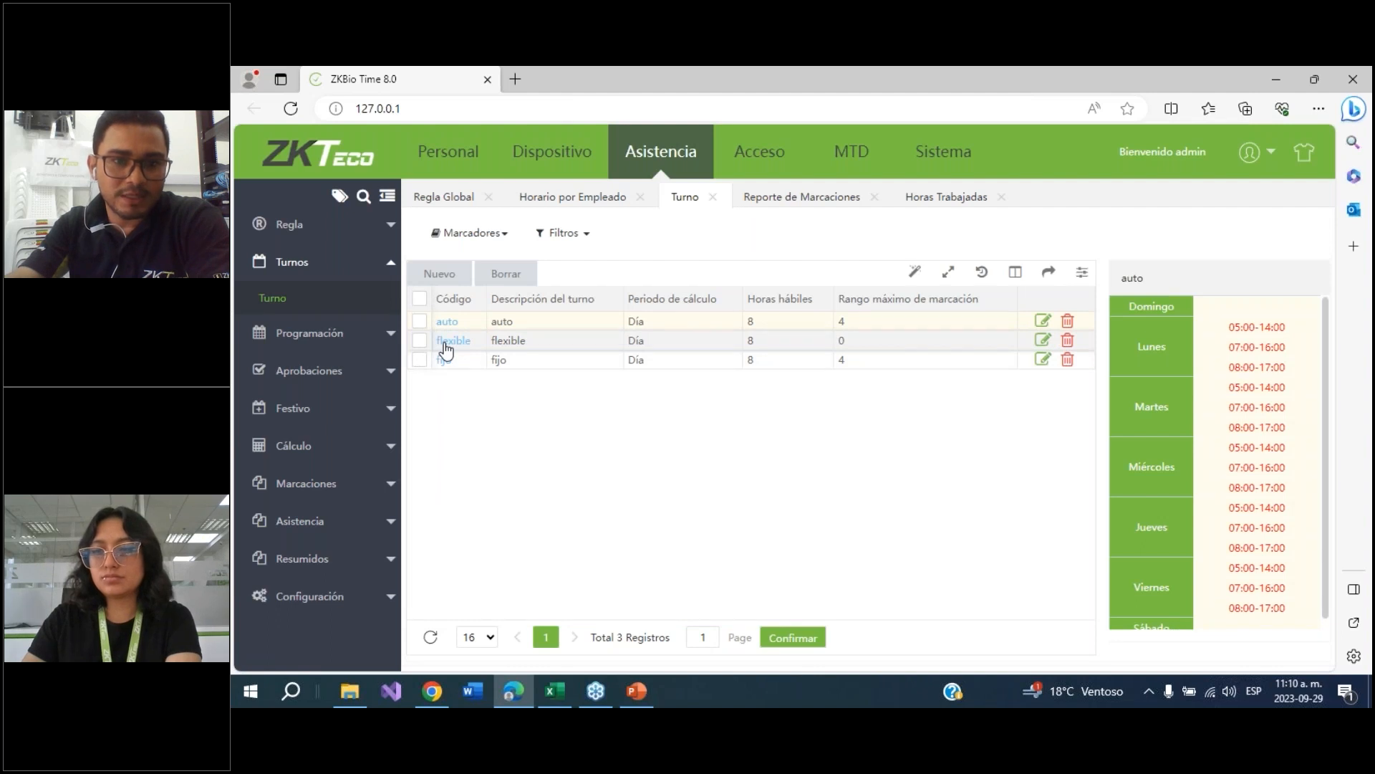
# Inspect the flexible shift's schedule and hours-per-day settings, then close it without changes
pyautogui.click(445, 349)
pyautogui.click(450, 245)
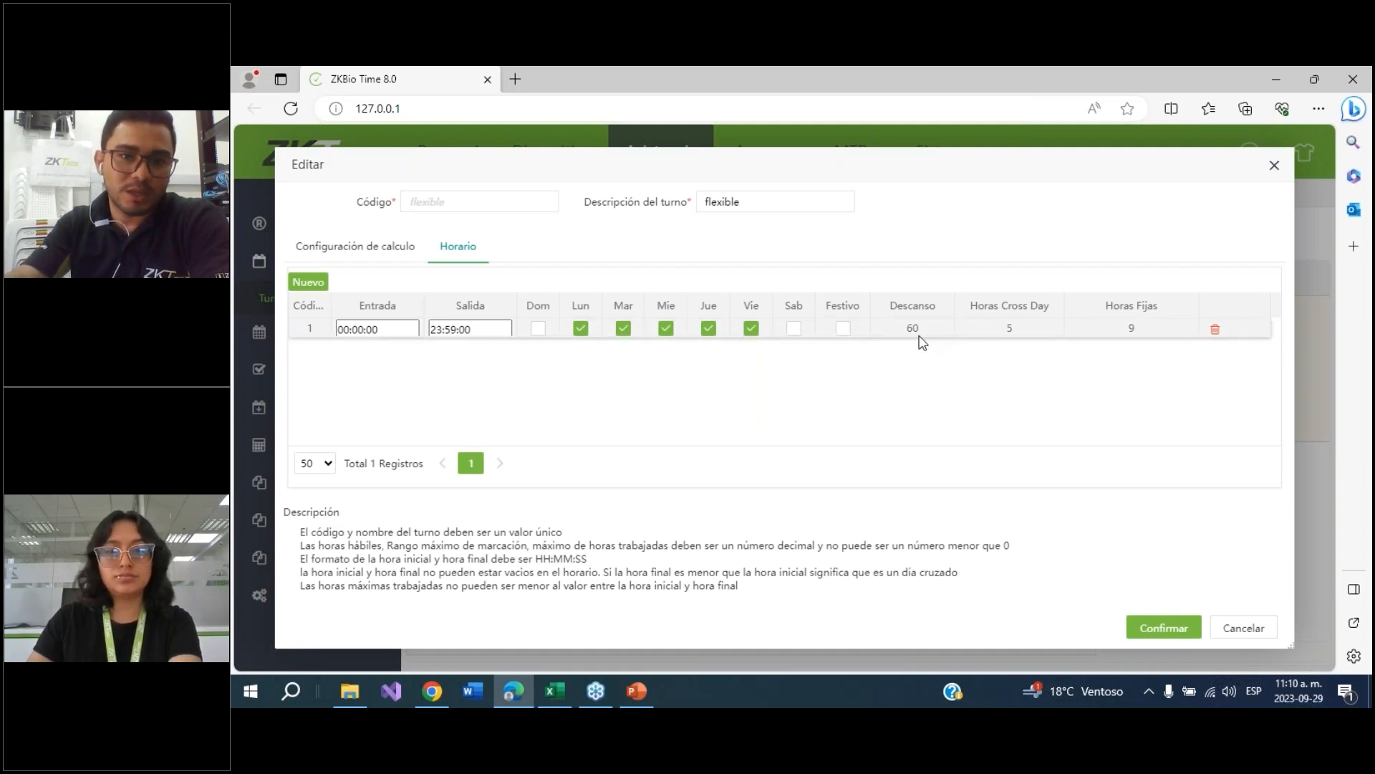
pyautogui.click(380, 249)
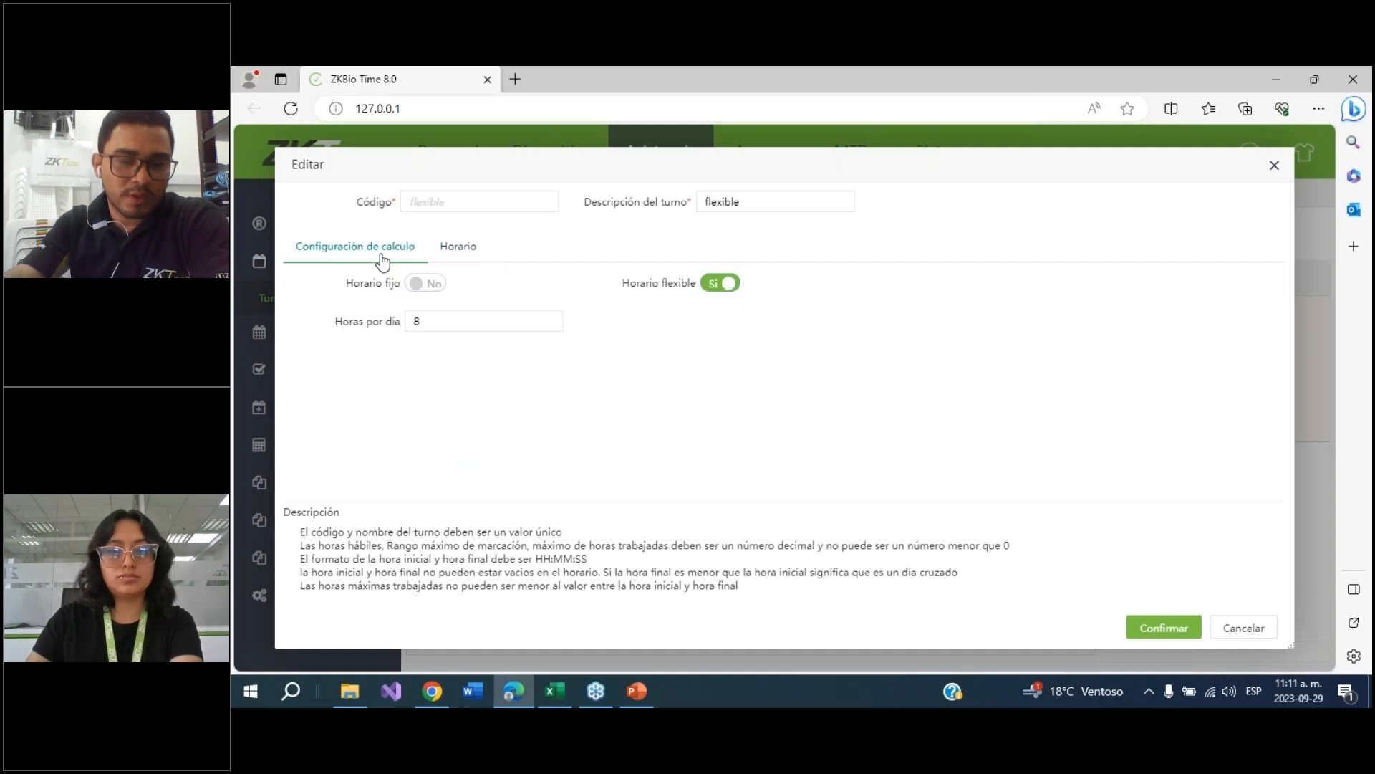
pyautogui.doubleClick(417, 322)
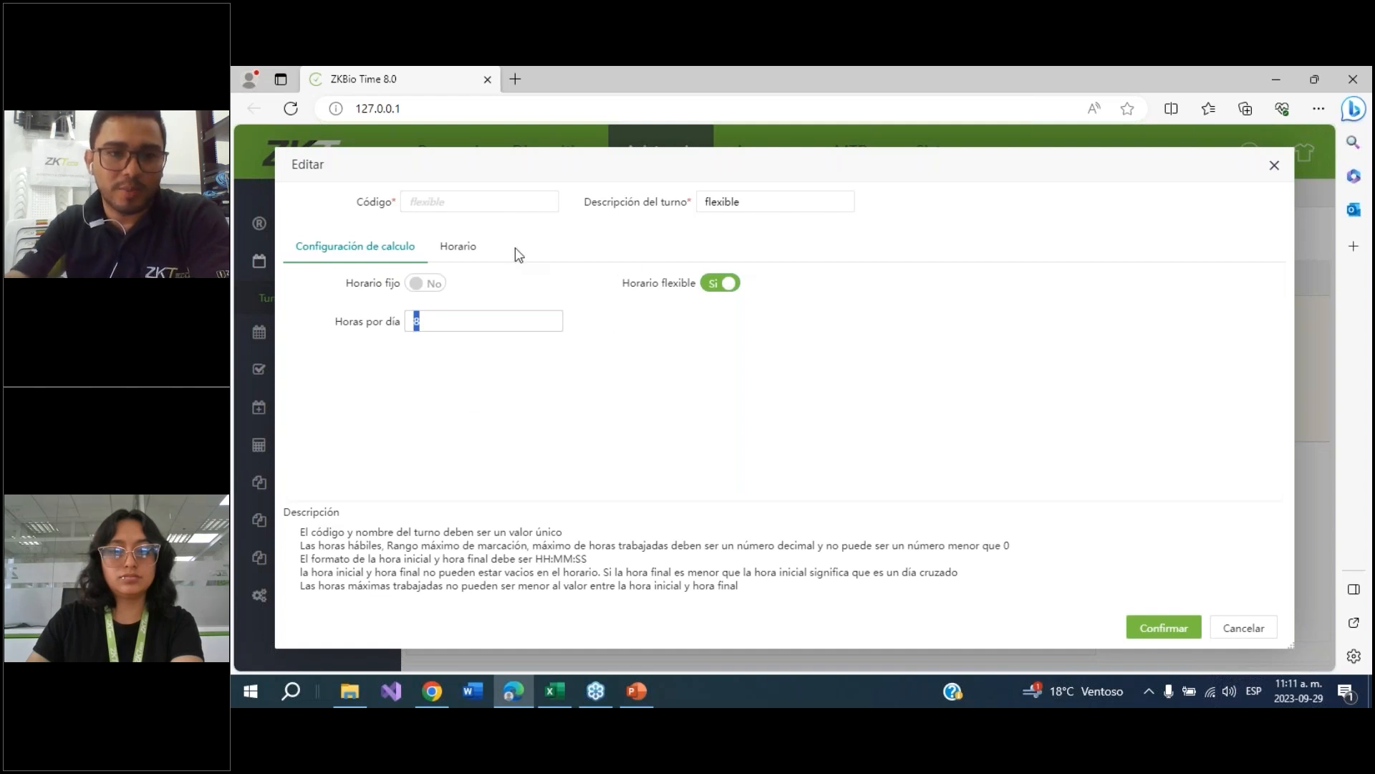
pyautogui.press('Escape')
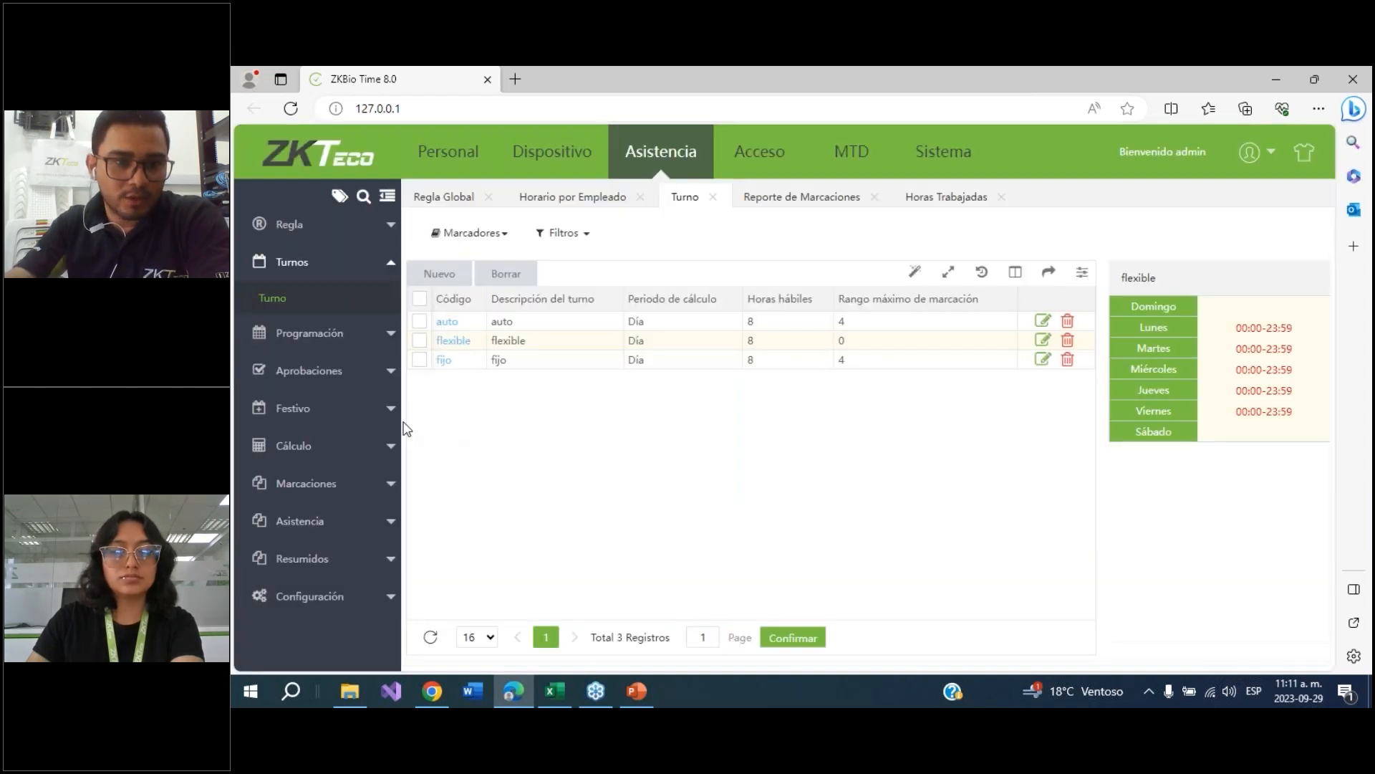
# Open the manual punch (Marcación manual) list under approvals and examine its entries
pyautogui.click(300, 371)
pyautogui.click(304, 378)
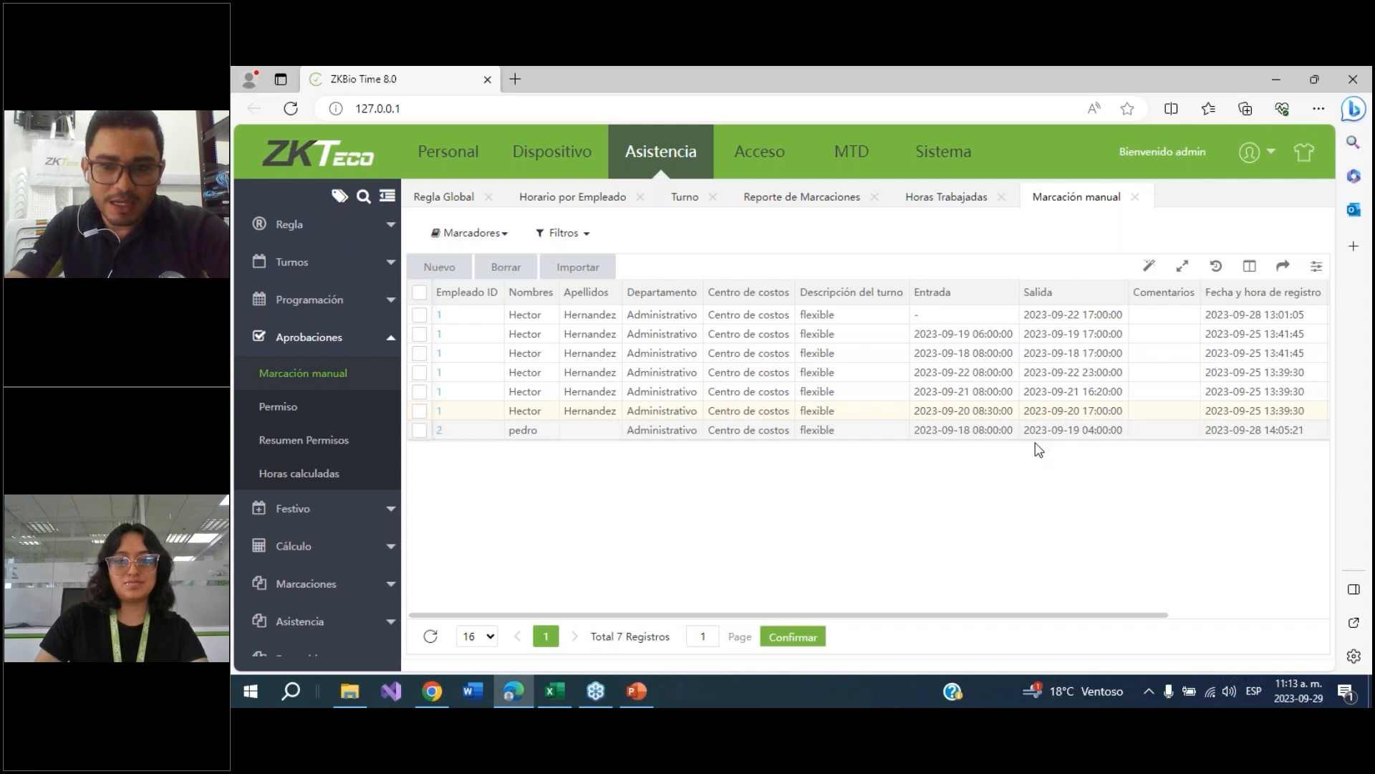
pyautogui.click(1096, 370)
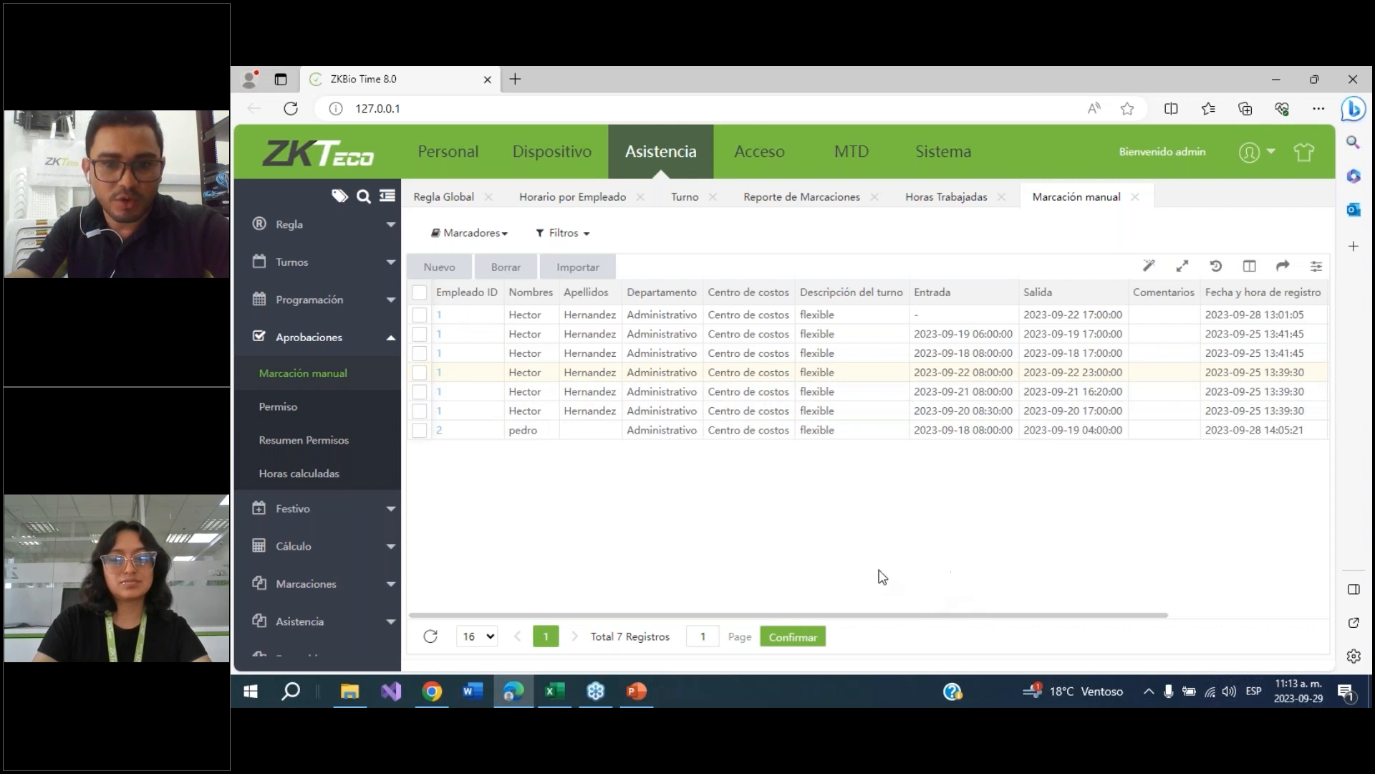
# Open the per-employee schedule list and select the first employee's assignment
pyautogui.click(309, 300)
pyautogui.click(299, 348)
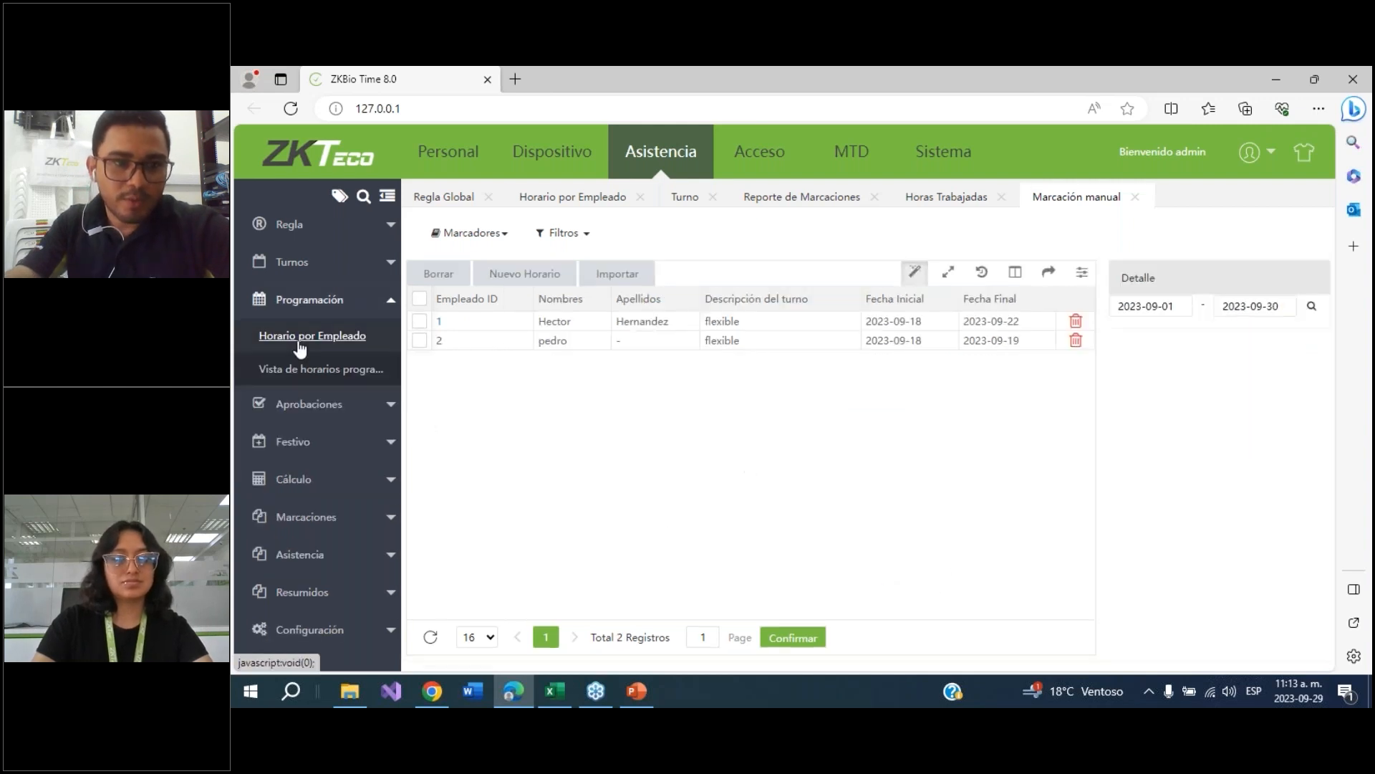
pyautogui.click(419, 322)
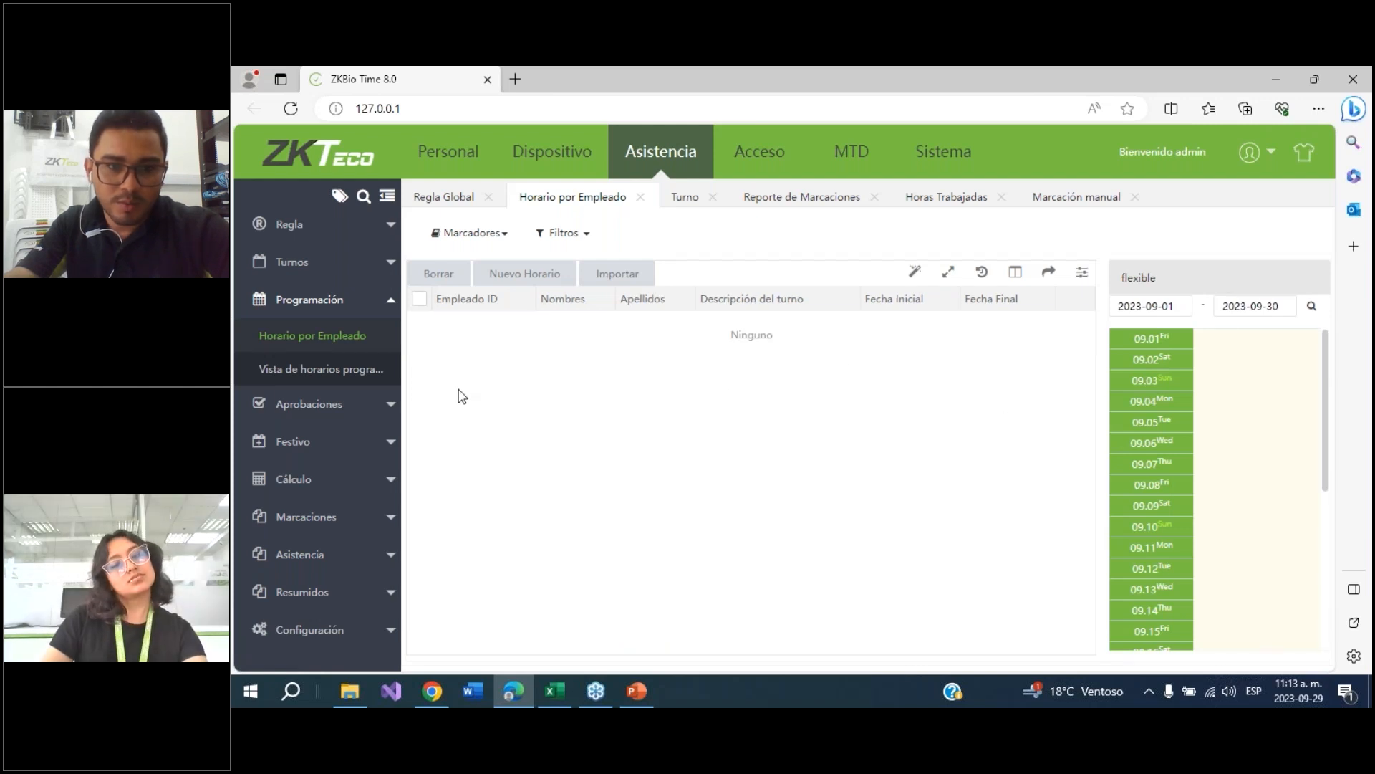
# Open the punch report (Reporte de Marcaciones) and filter it to the employee with ID 1
pyautogui.click(301, 479)
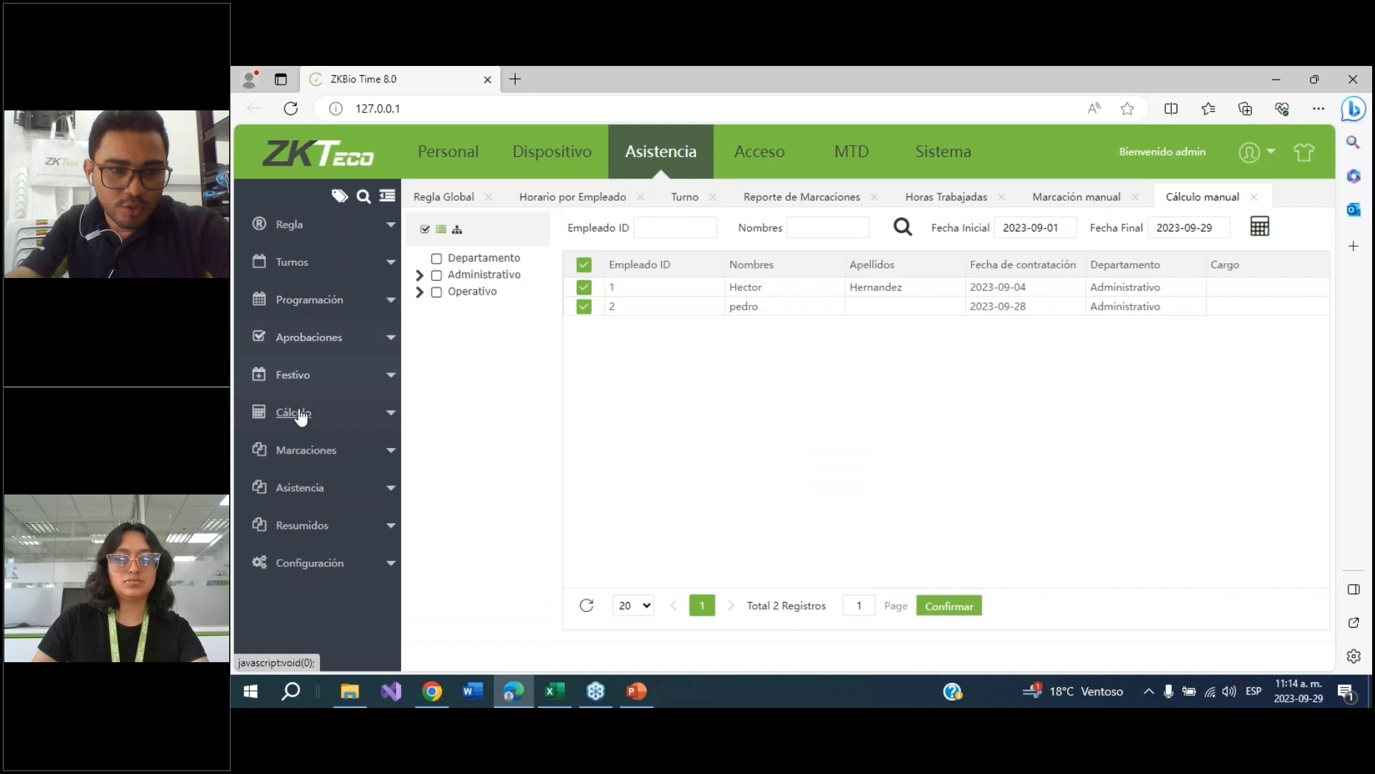
pyautogui.click(304, 454)
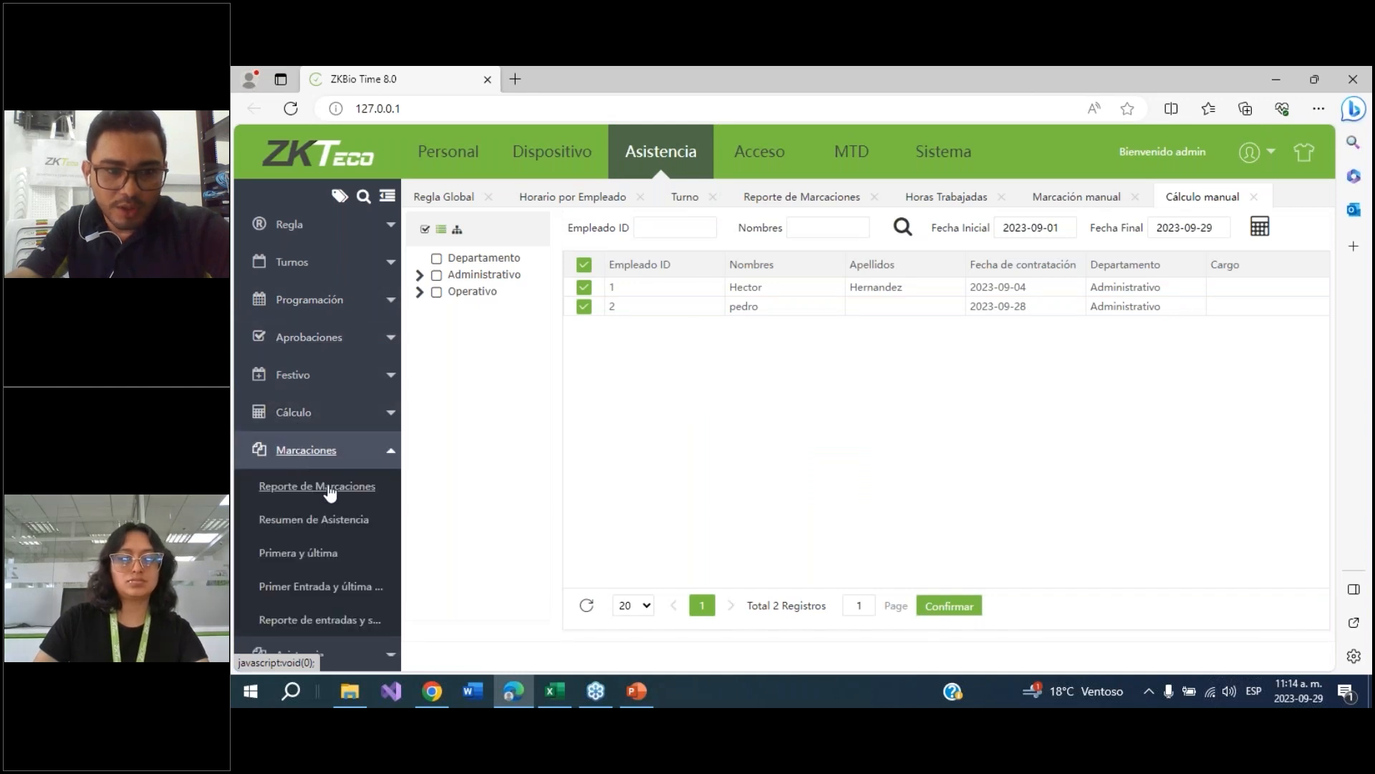
pyautogui.click(301, 486)
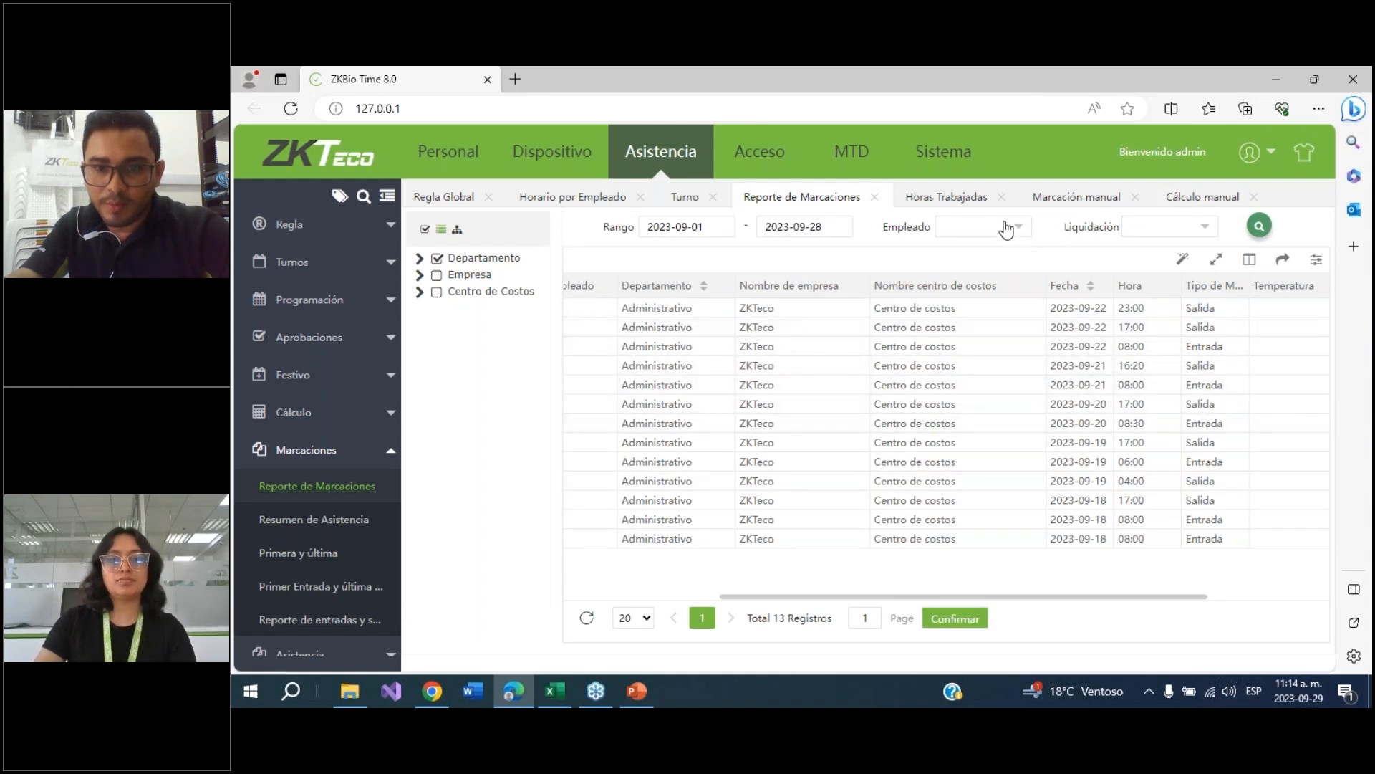
pyautogui.click(980, 231)
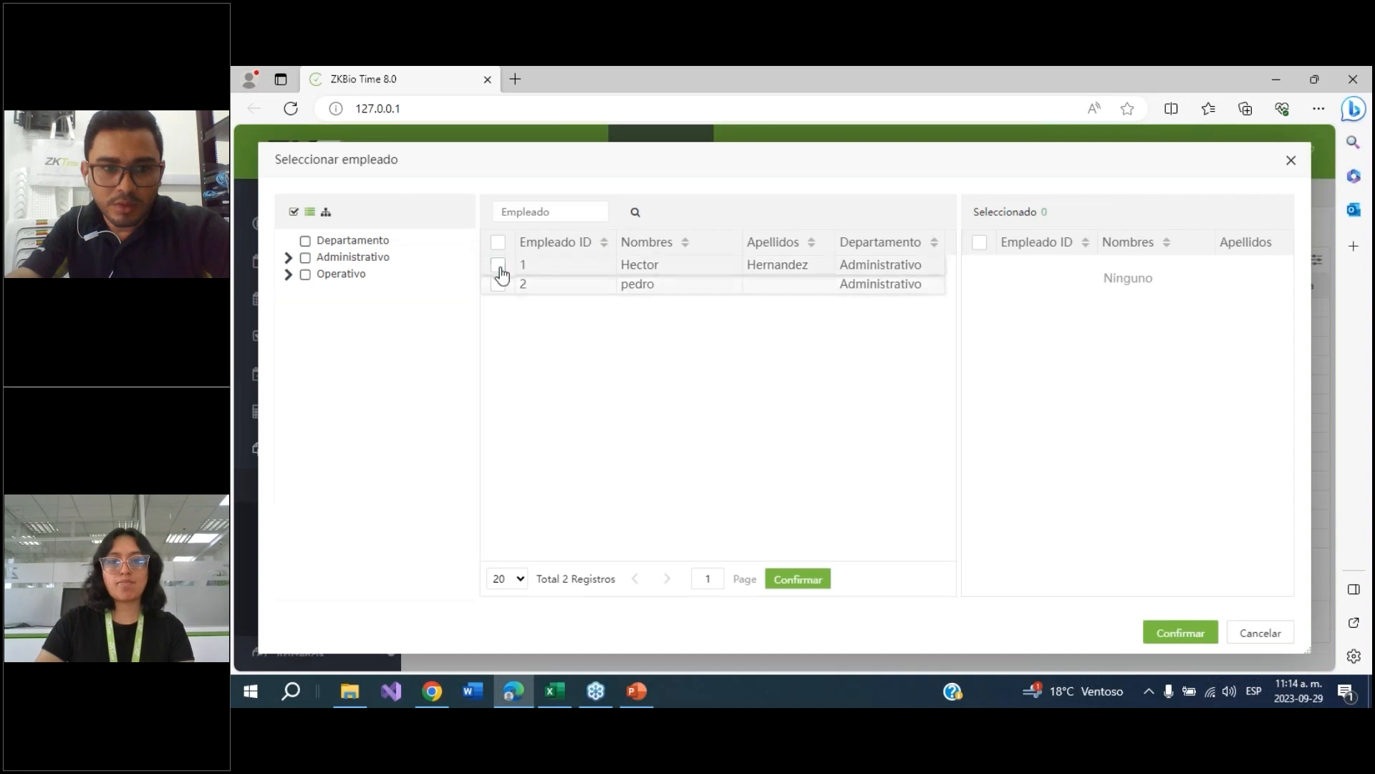
pyautogui.click(528, 267)
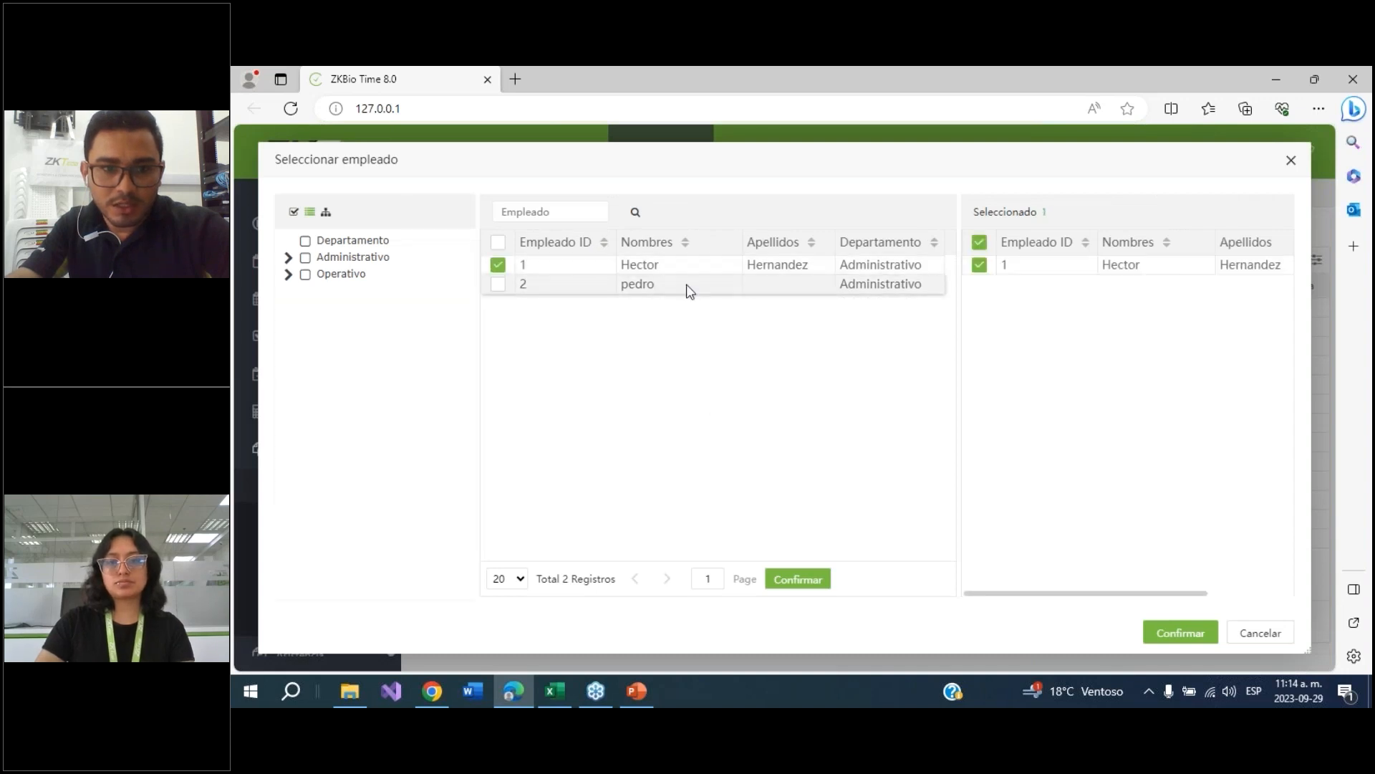
pyautogui.click(1179, 634)
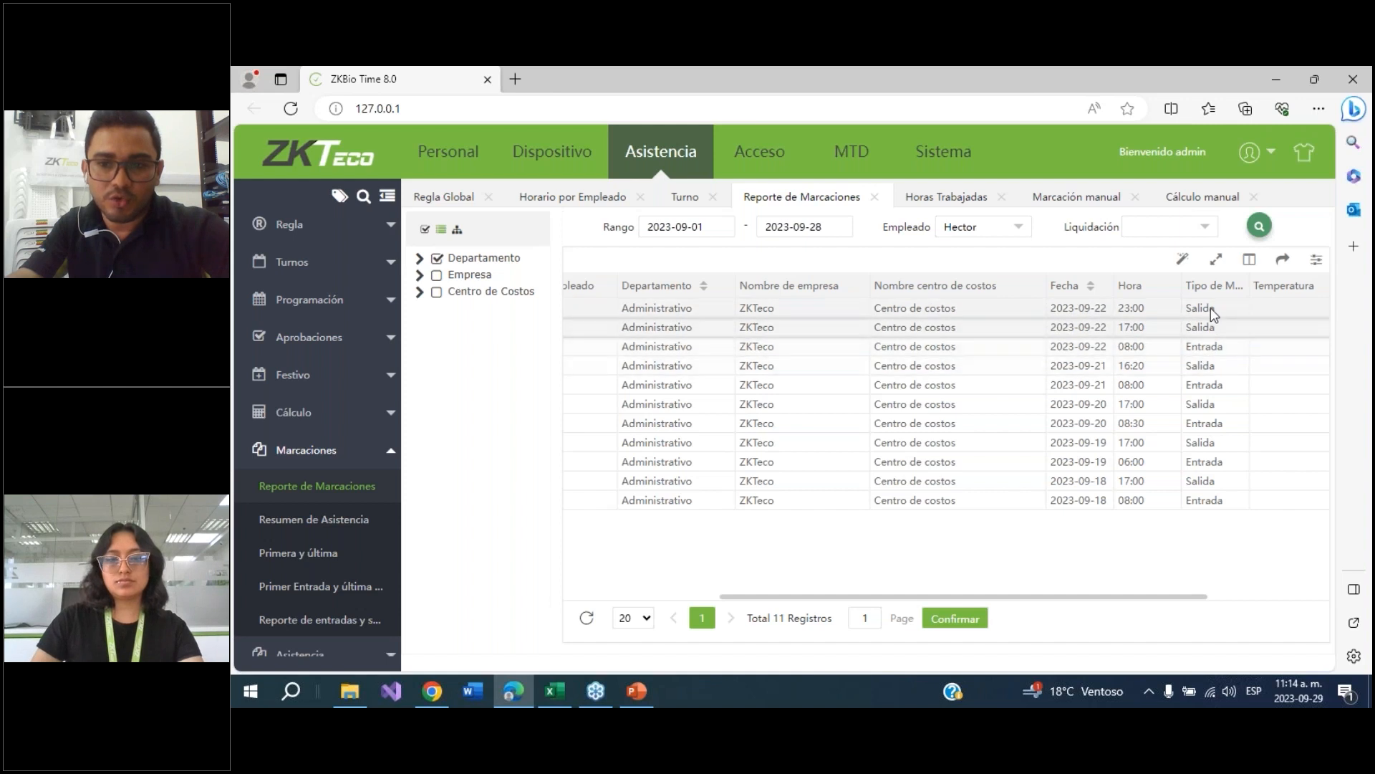
# Open the attendance summary (Resumen de Asistencia) and filter it by department
pyautogui.click(315, 522)
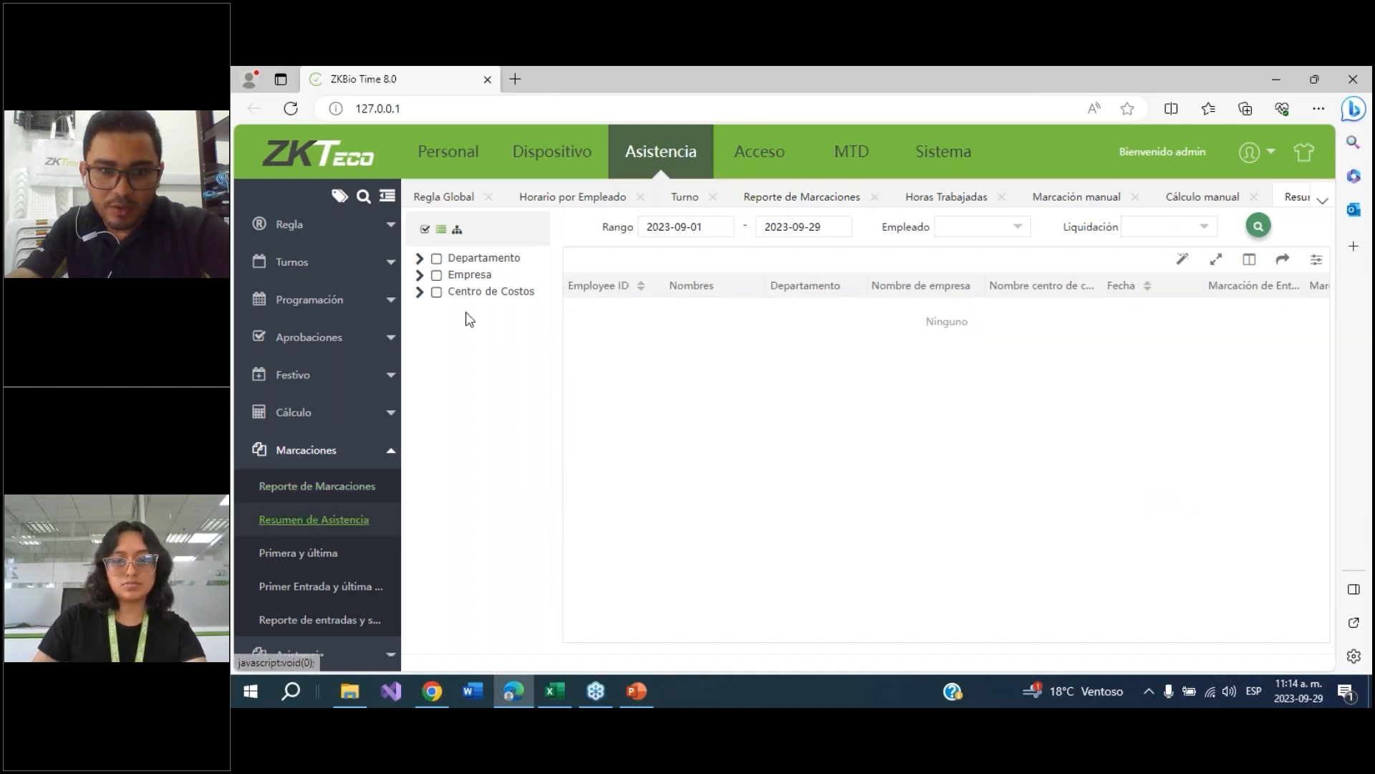
pyautogui.click(436, 273)
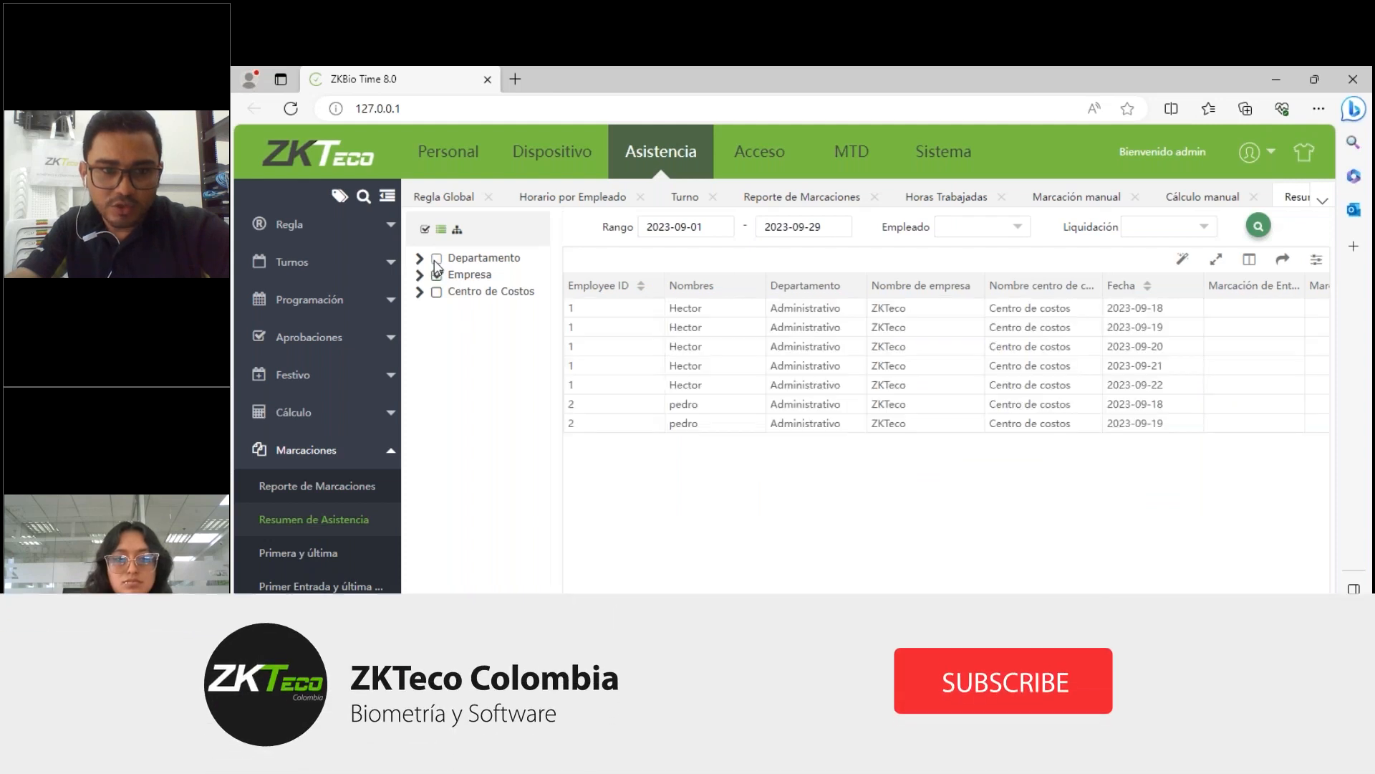
pyautogui.click(436, 259)
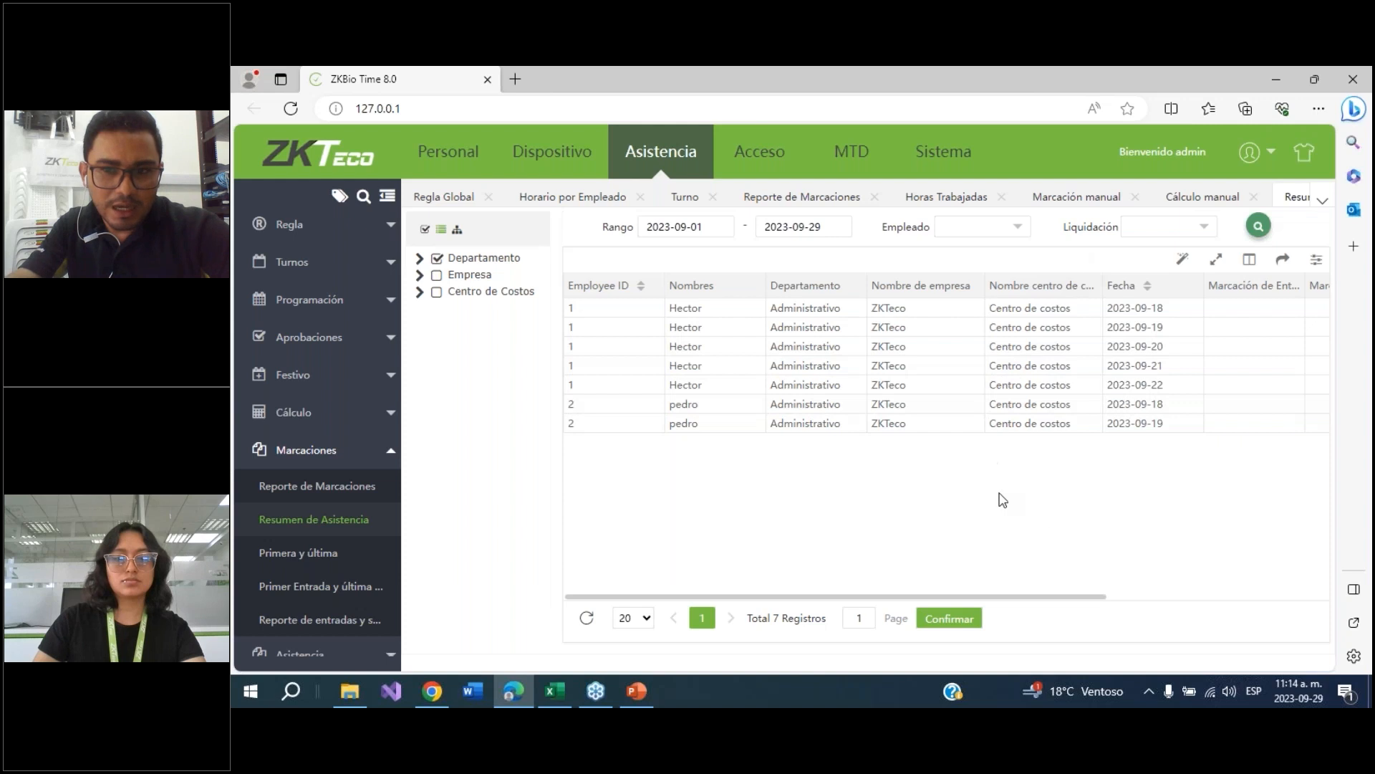
# Scroll the attendance summary sideways and view the punch times of the first days
pyautogui.moveTo(1050, 597); pyautogui.dragTo(1343, 582)
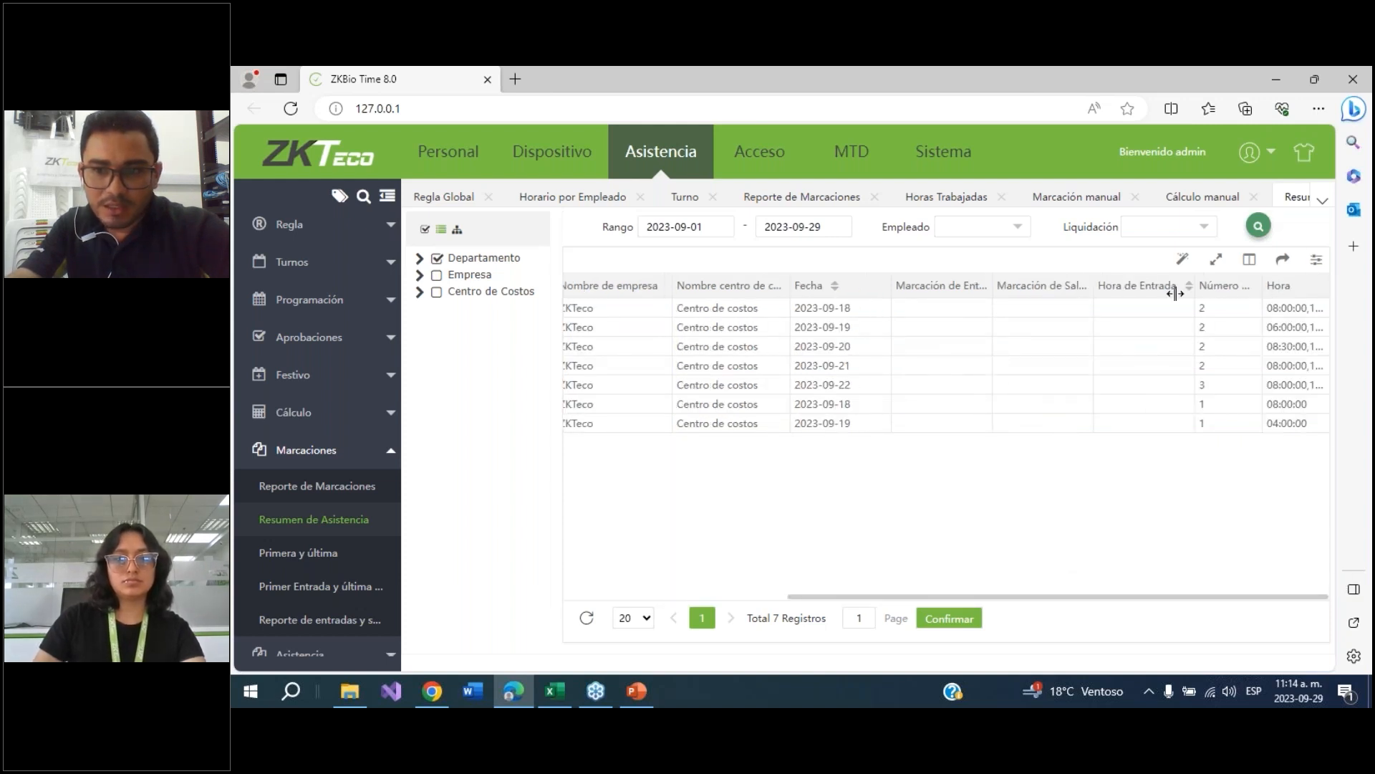
pyautogui.click(1315, 310)
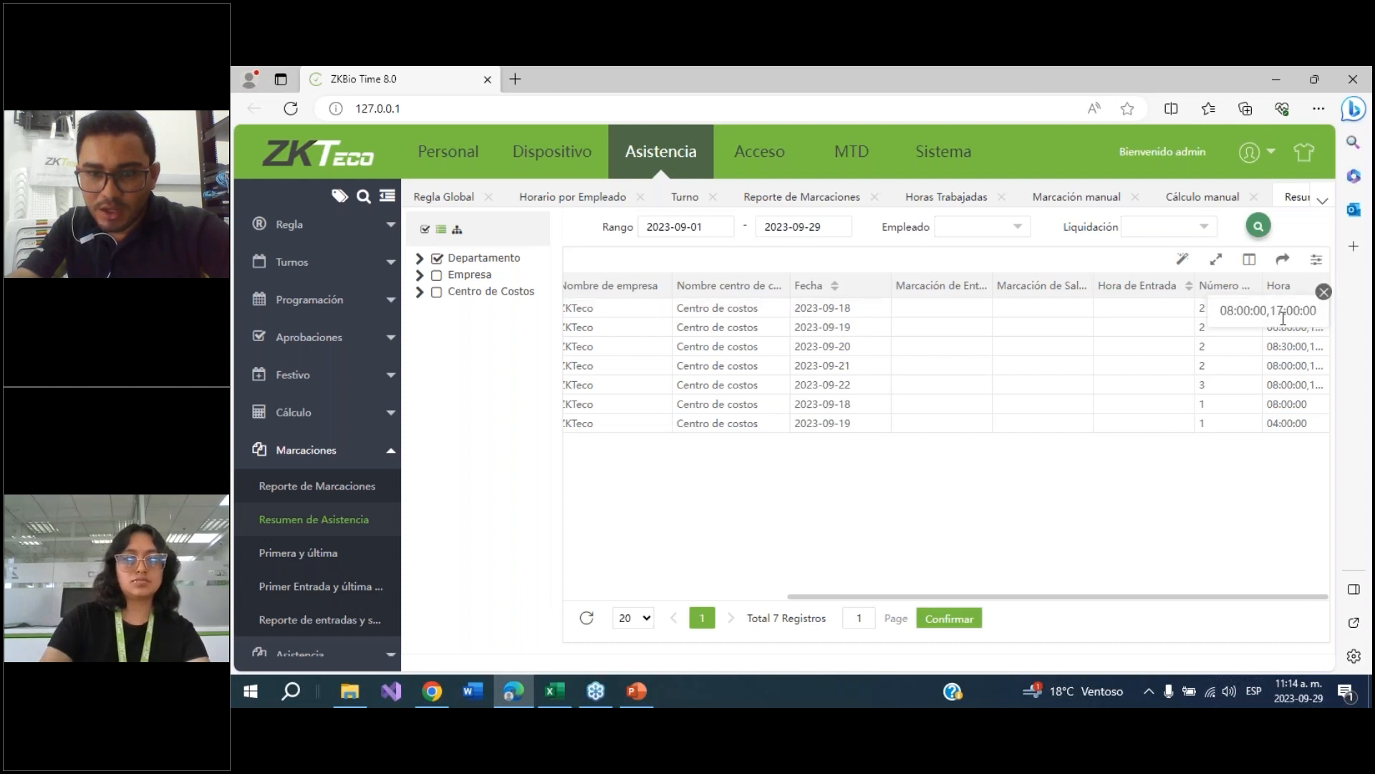
pyautogui.click(1325, 350)
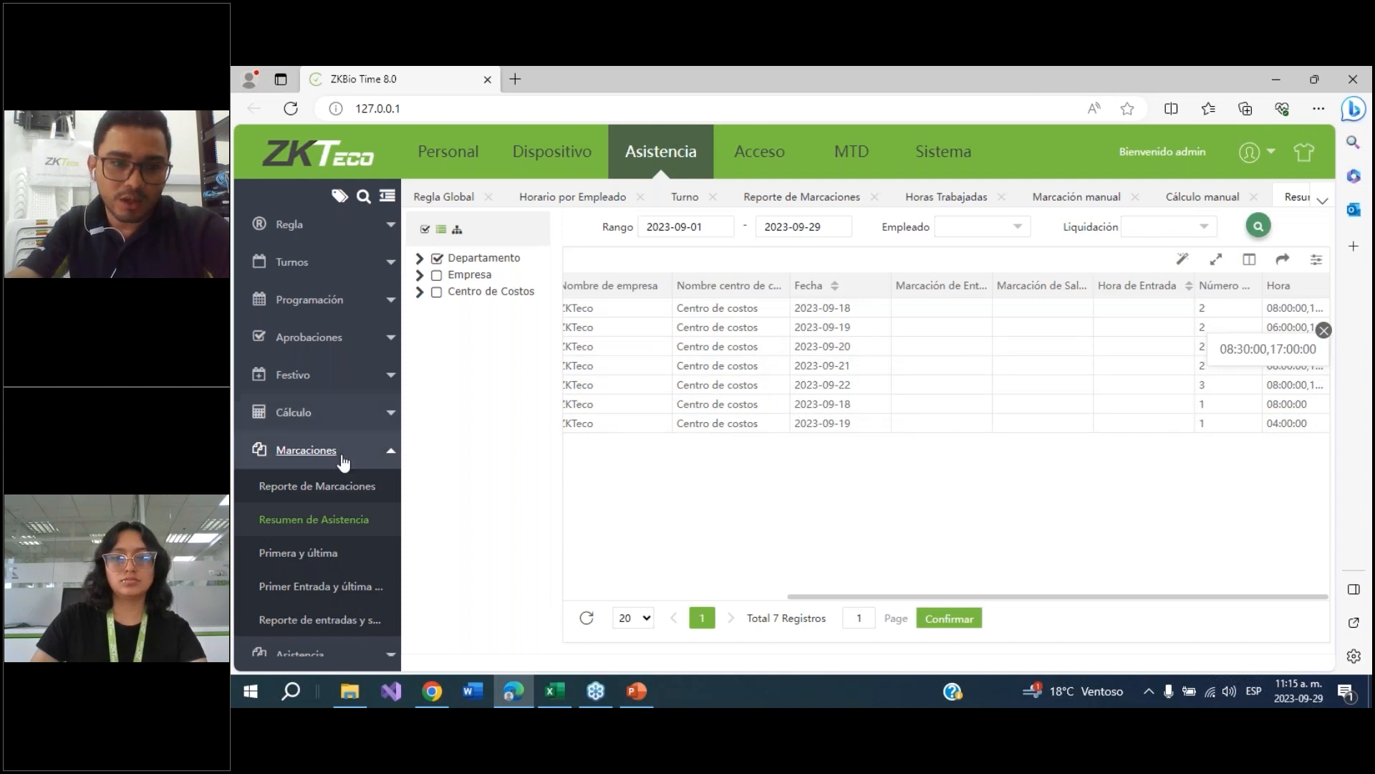
# Open the worked-hours report (Horas Trabajadas) under attendance
pyautogui.click(292, 452)
pyautogui.click(293, 454)
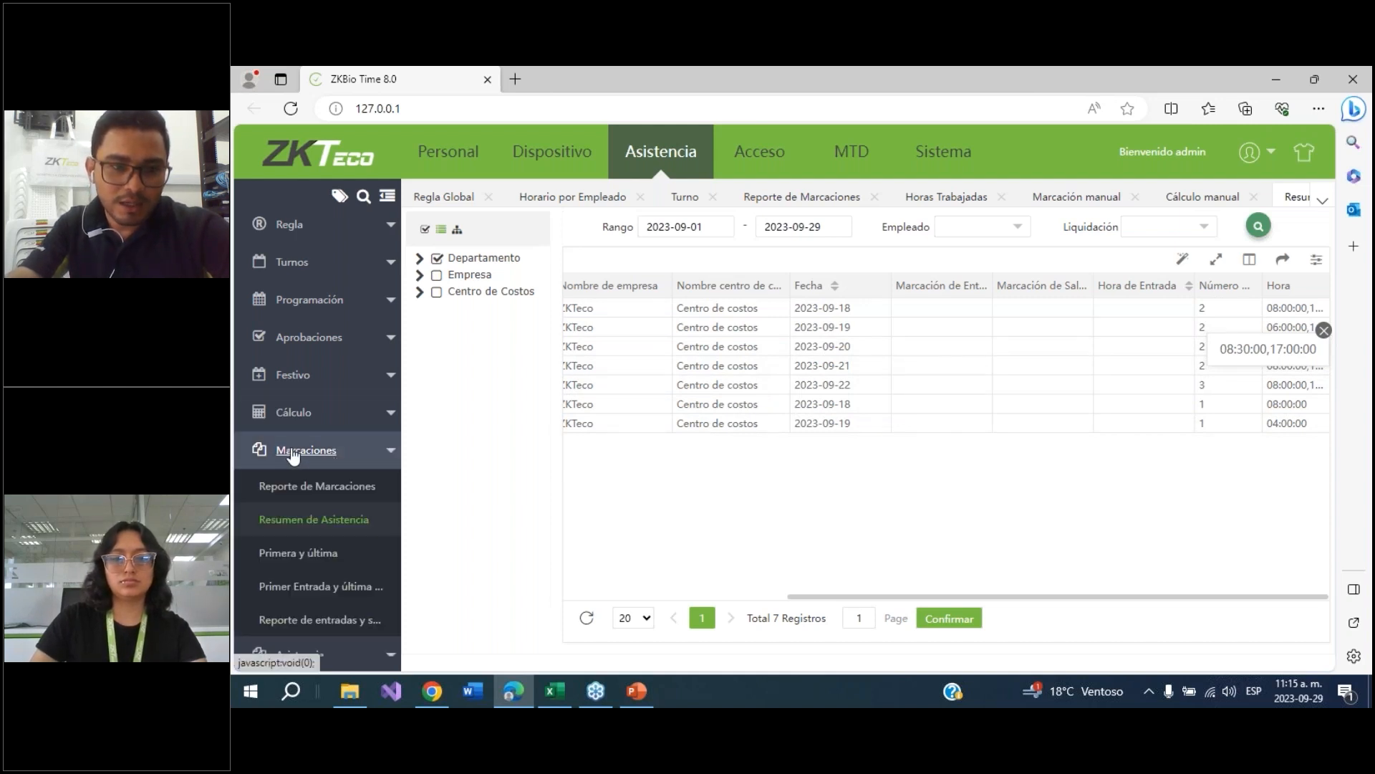
pyautogui.click(292, 453)
pyautogui.click(297, 493)
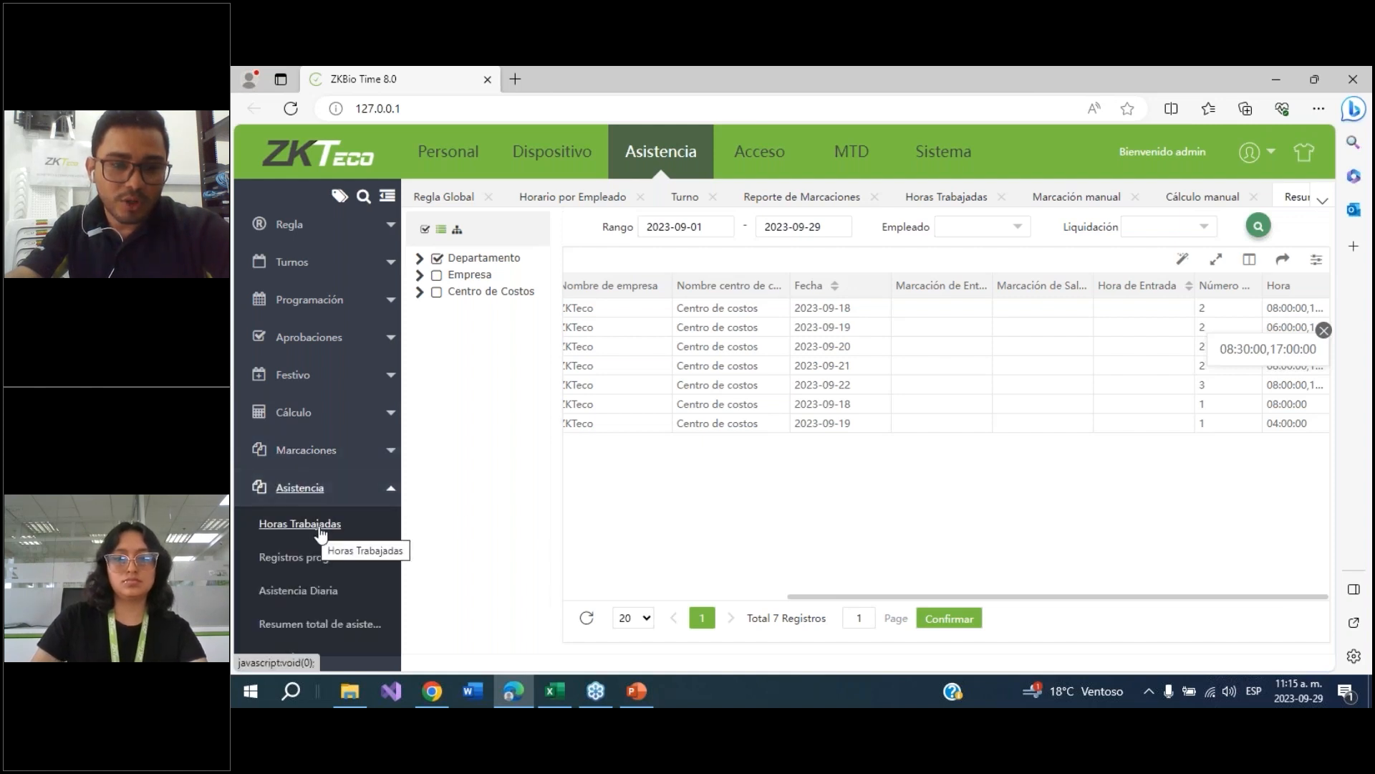
pyautogui.click(326, 529)
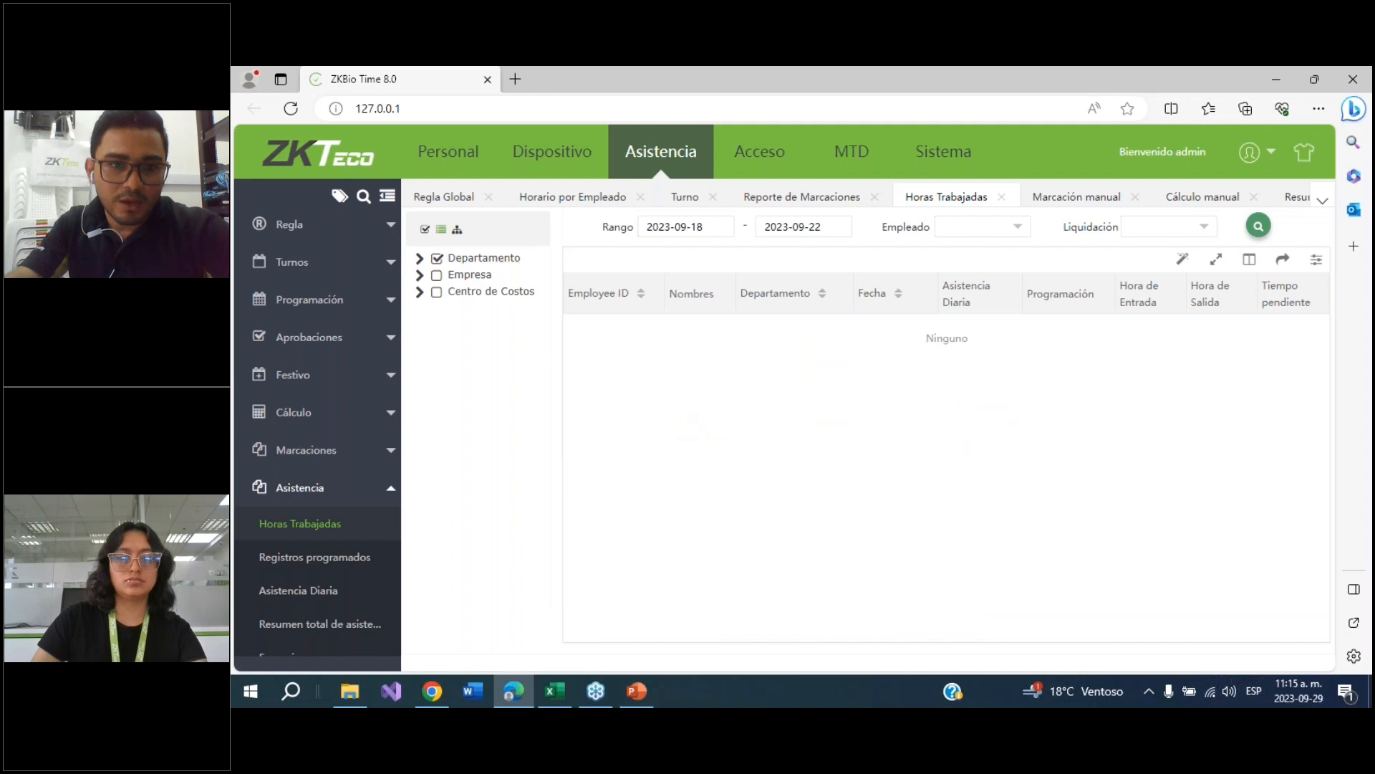
# Select all employees in the worked-hours report and run the search
pyautogui.click(992, 227)
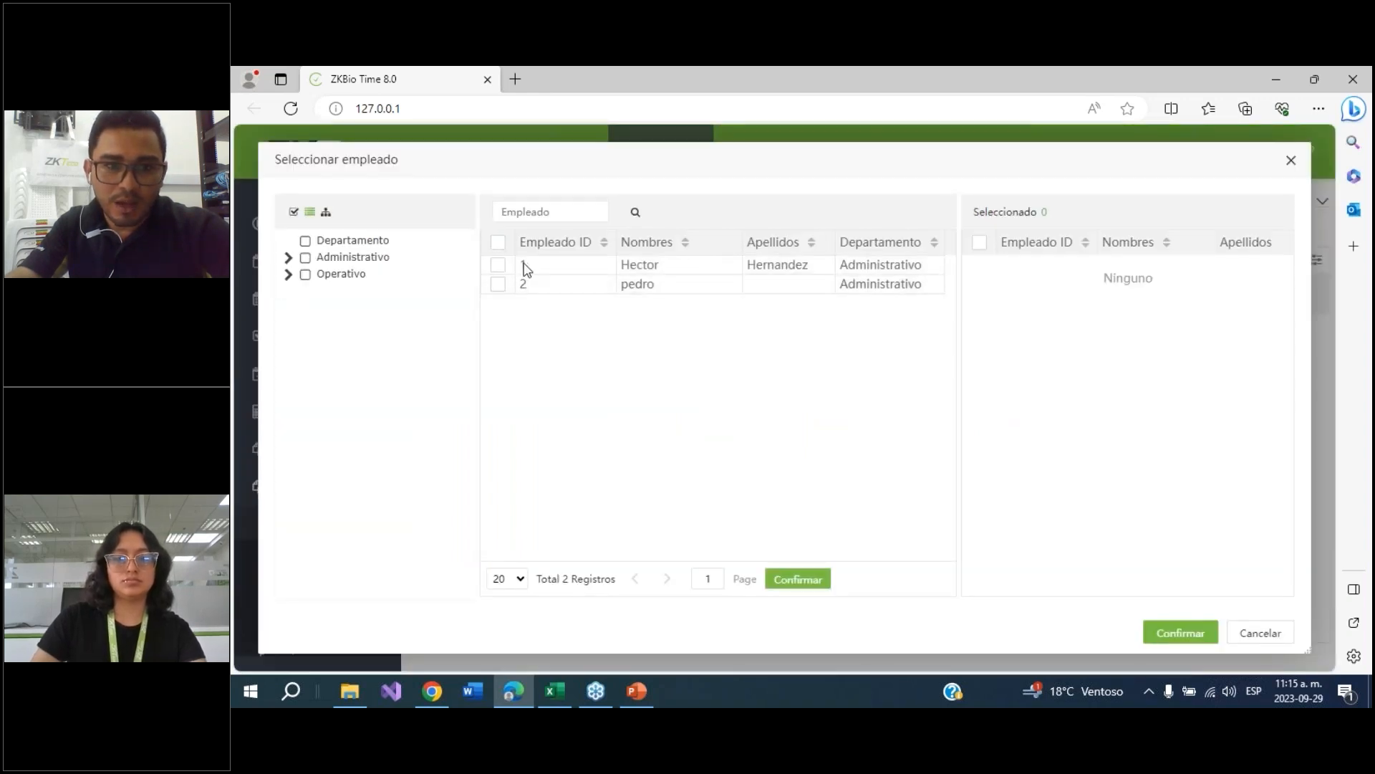
pyautogui.click(498, 243)
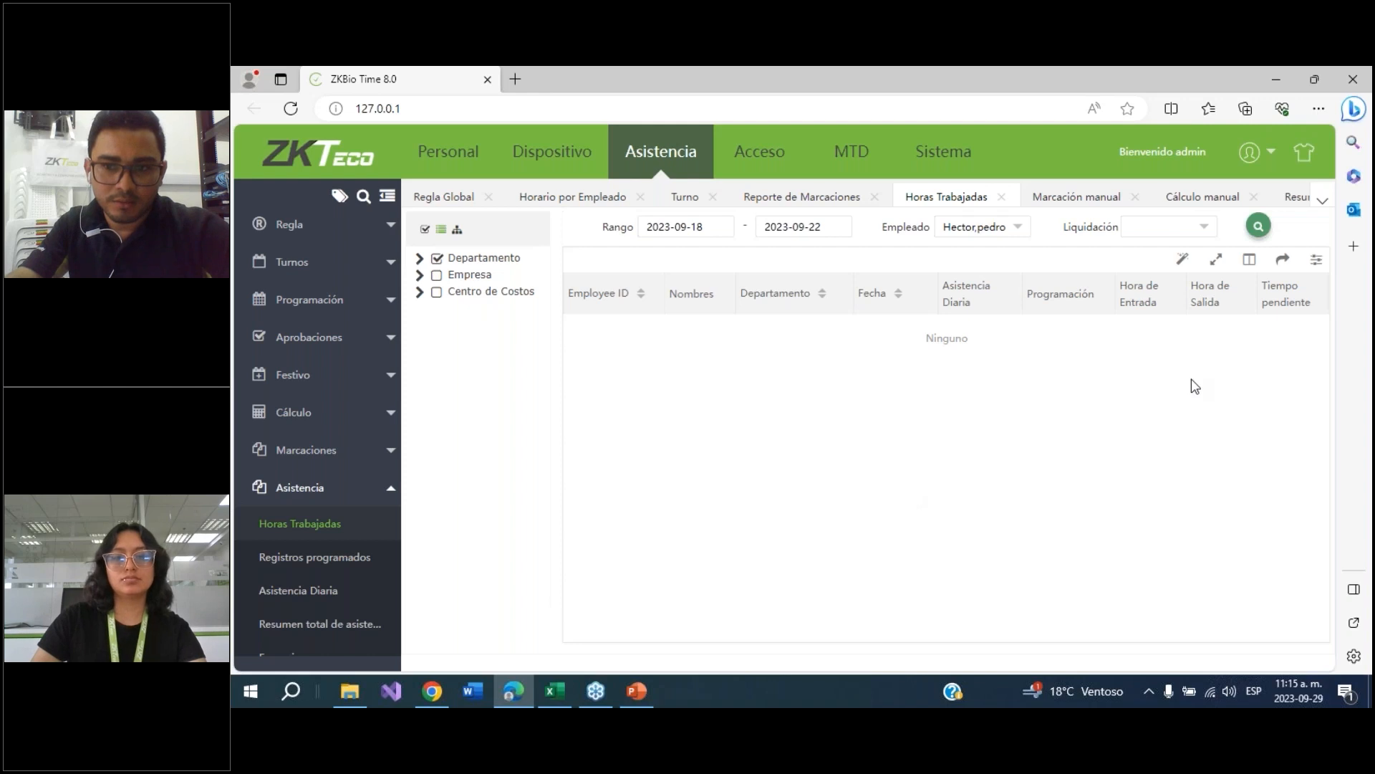
pyautogui.click(1258, 227)
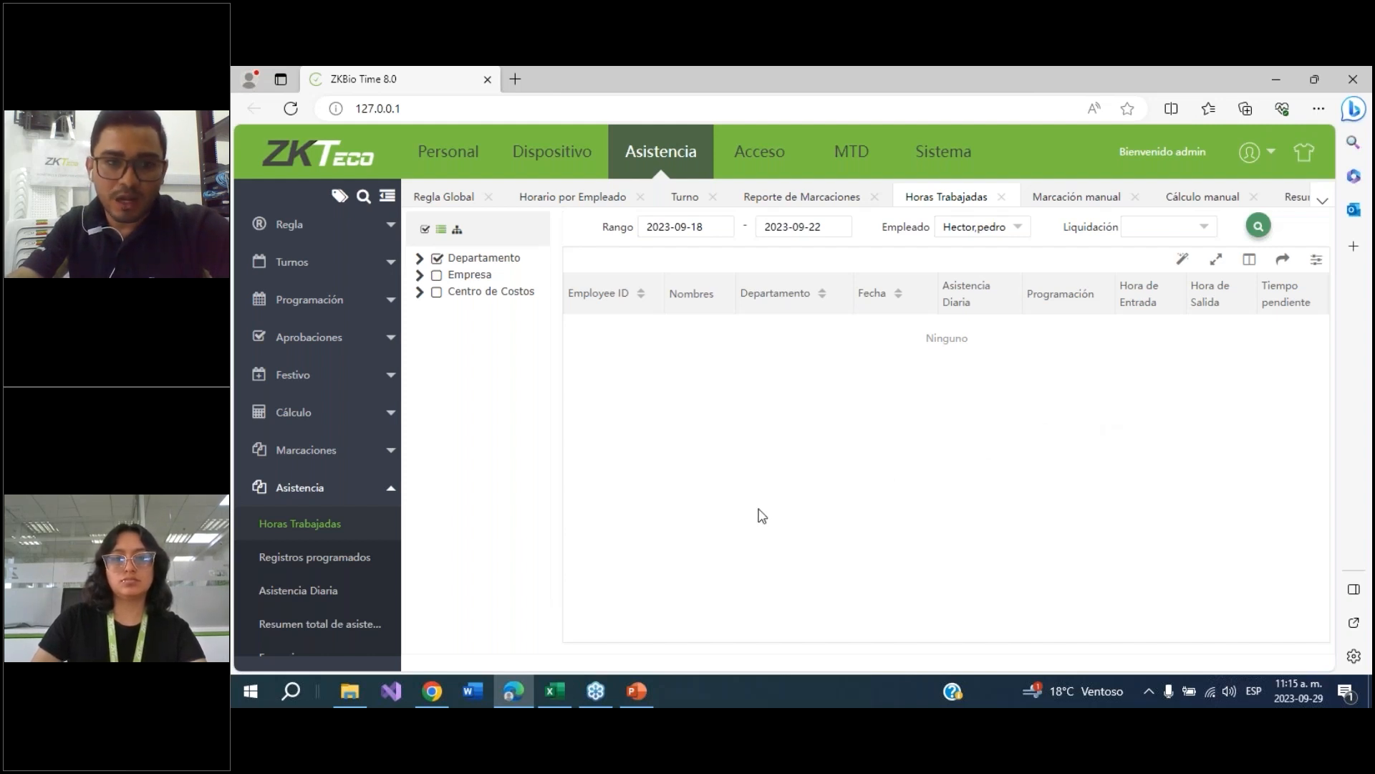
# Create a new employee schedule assigning the fijo shift to employee 1 from 2023-09-18 to 2023-09-22
pyautogui.click(301, 300)
pyautogui.click(280, 343)
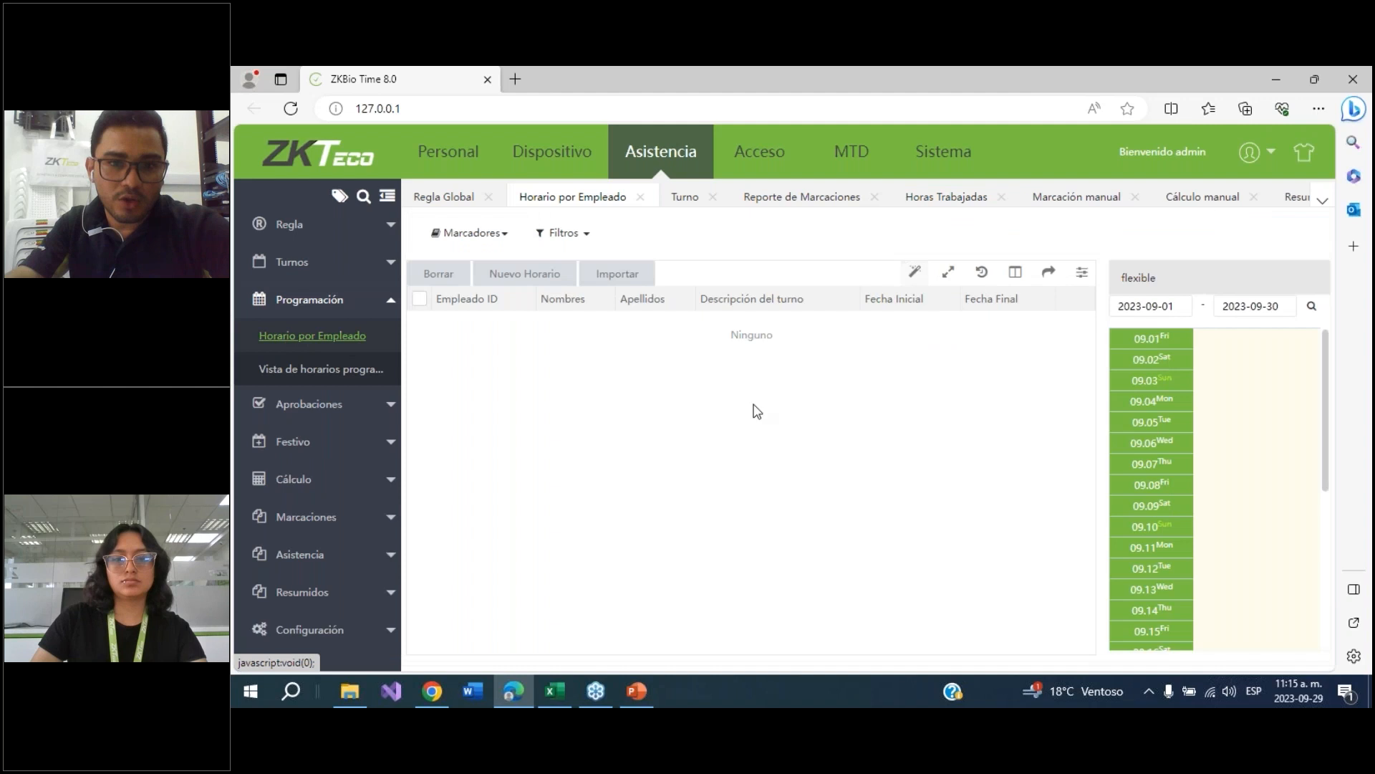
pyautogui.click(511, 280)
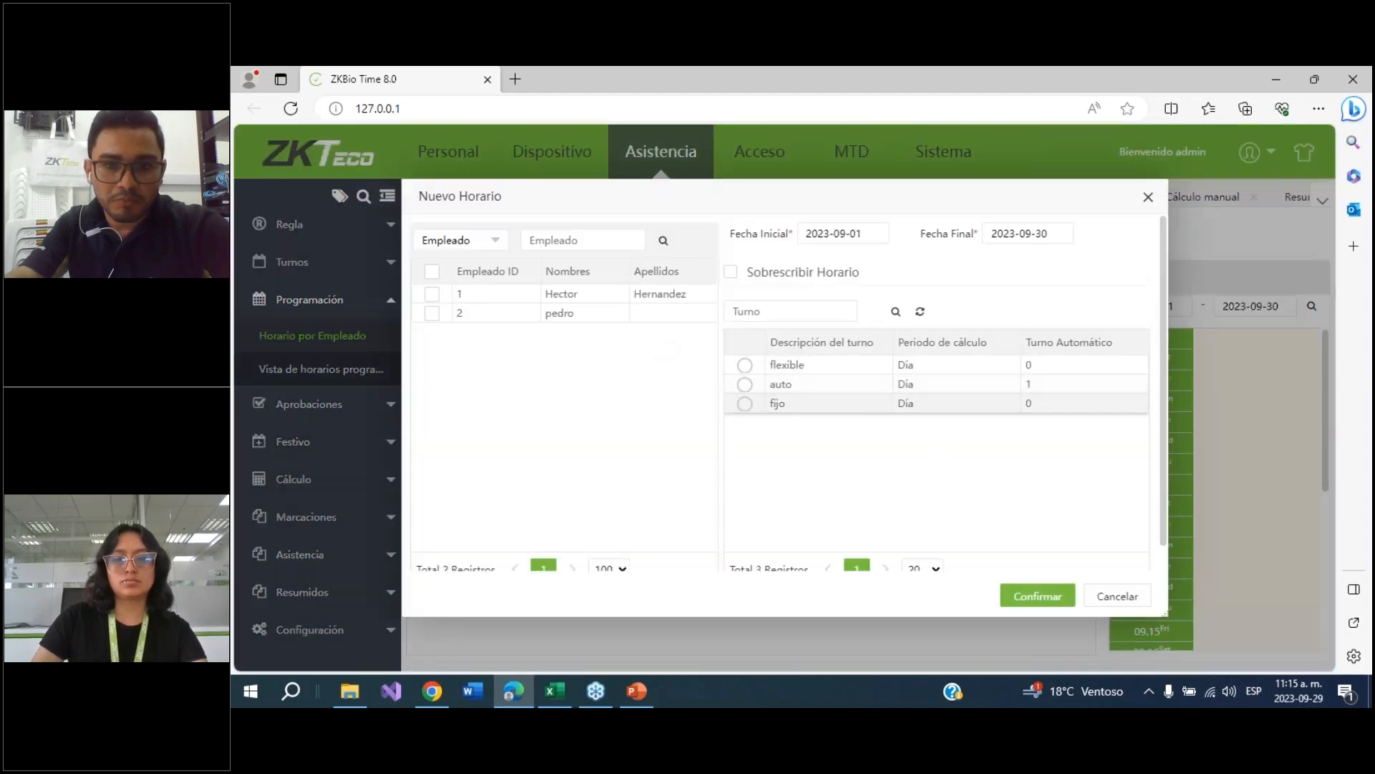
pyautogui.click(432, 295)
pyautogui.click(854, 233)
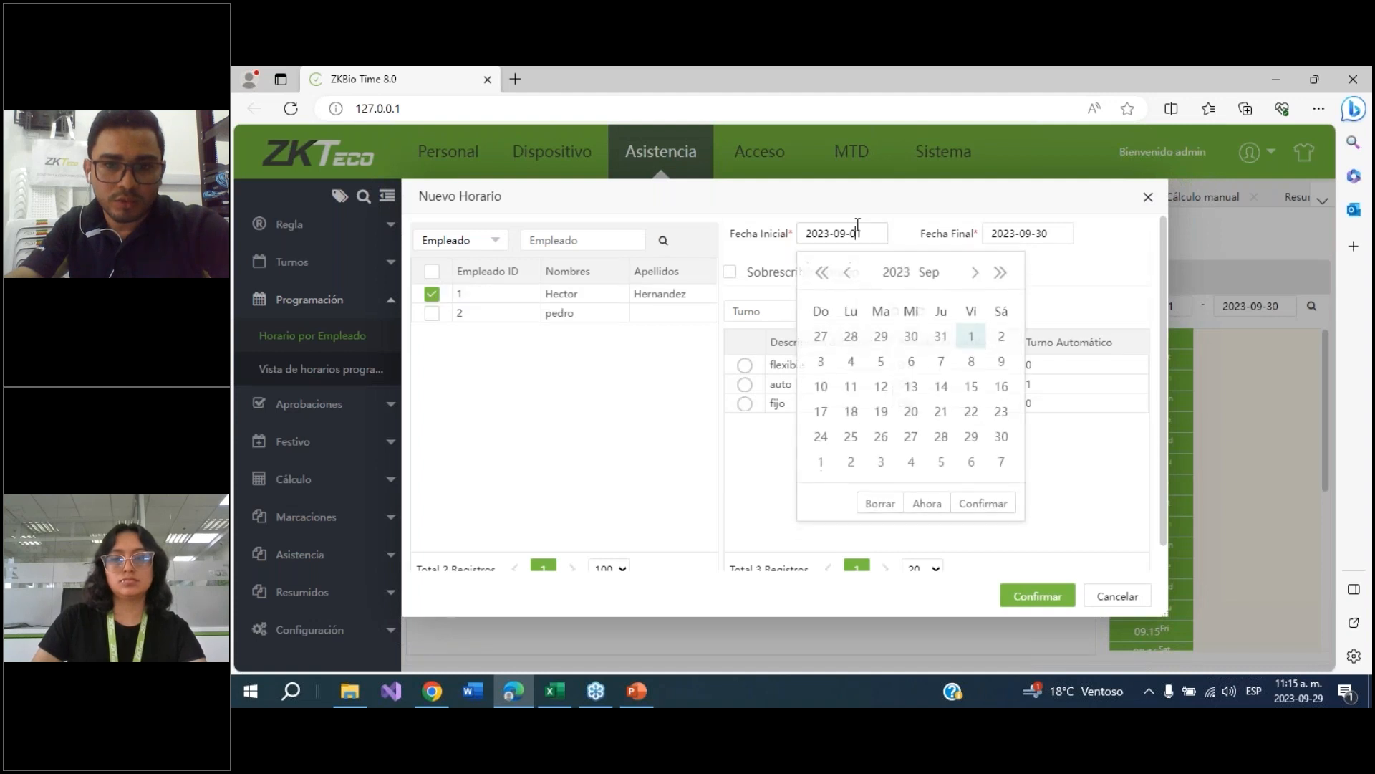
pyautogui.click(851, 409)
pyautogui.click(1010, 233)
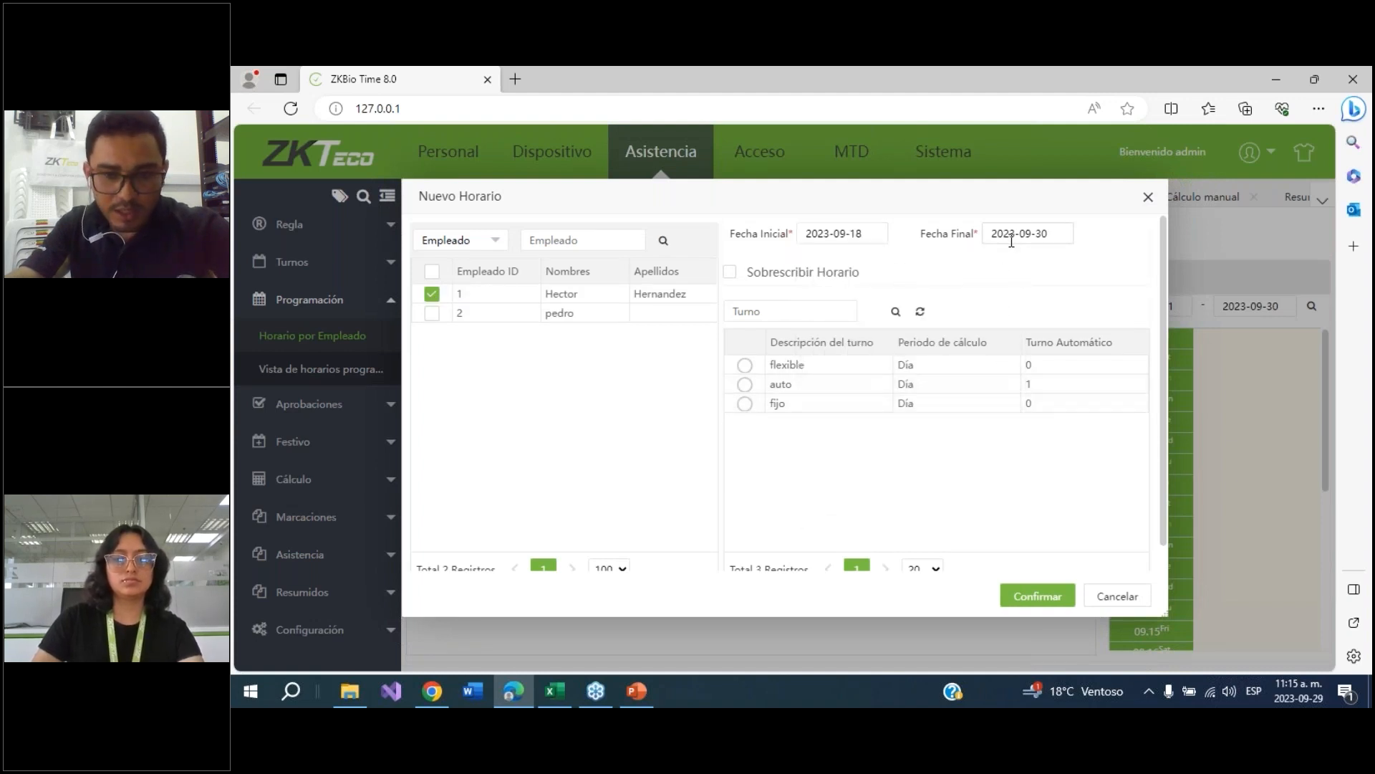
pyautogui.click(1156, 411)
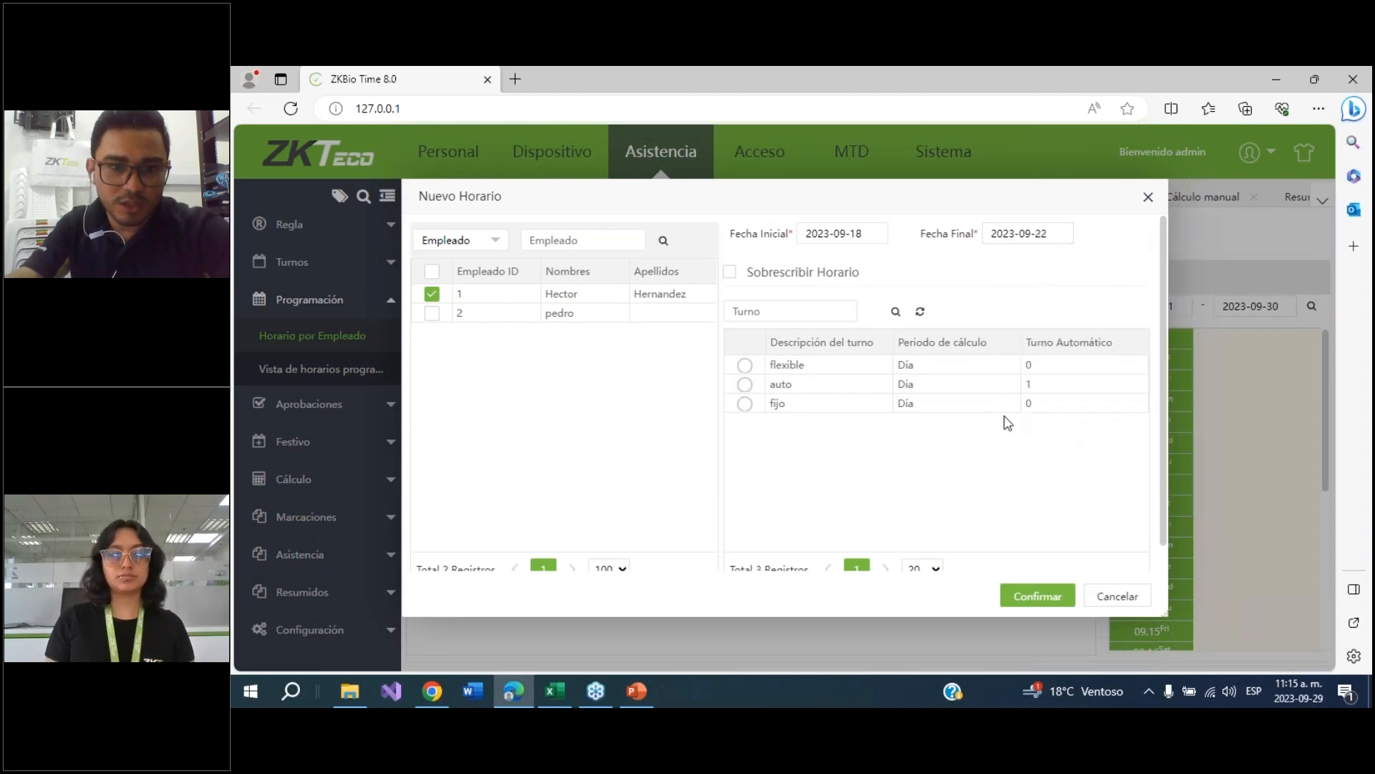
pyautogui.click(745, 403)
pyautogui.click(1035, 595)
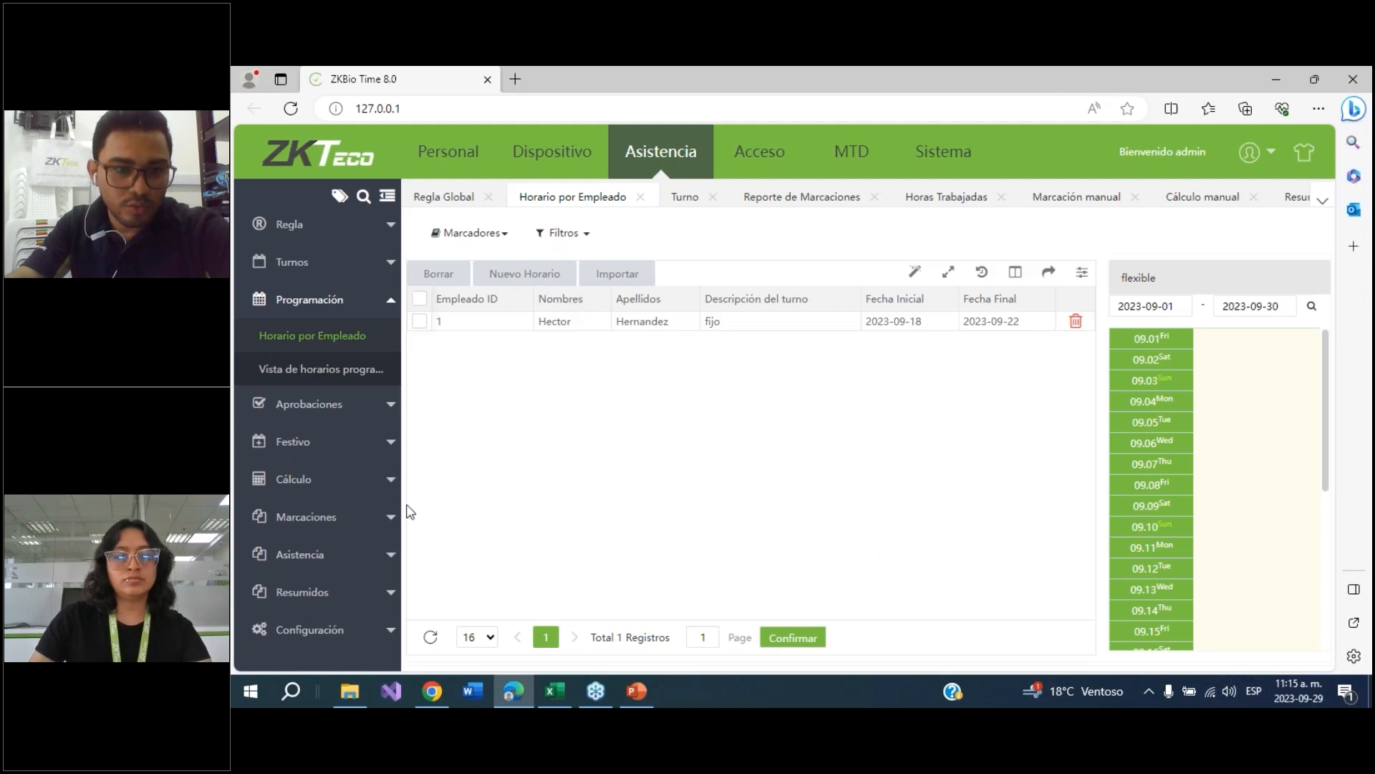
# Open the worked-hours report and run the search again
pyautogui.click(301, 564)
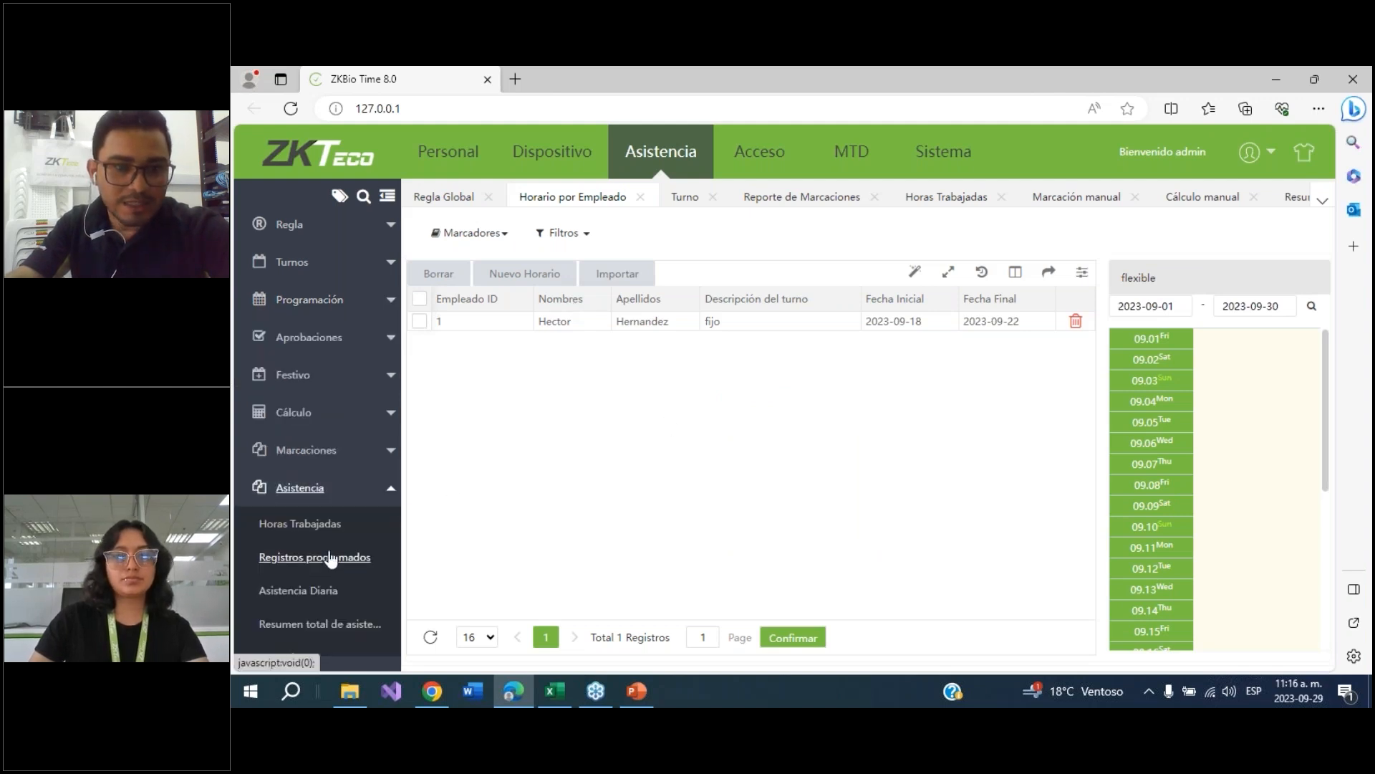
pyautogui.click(314, 523)
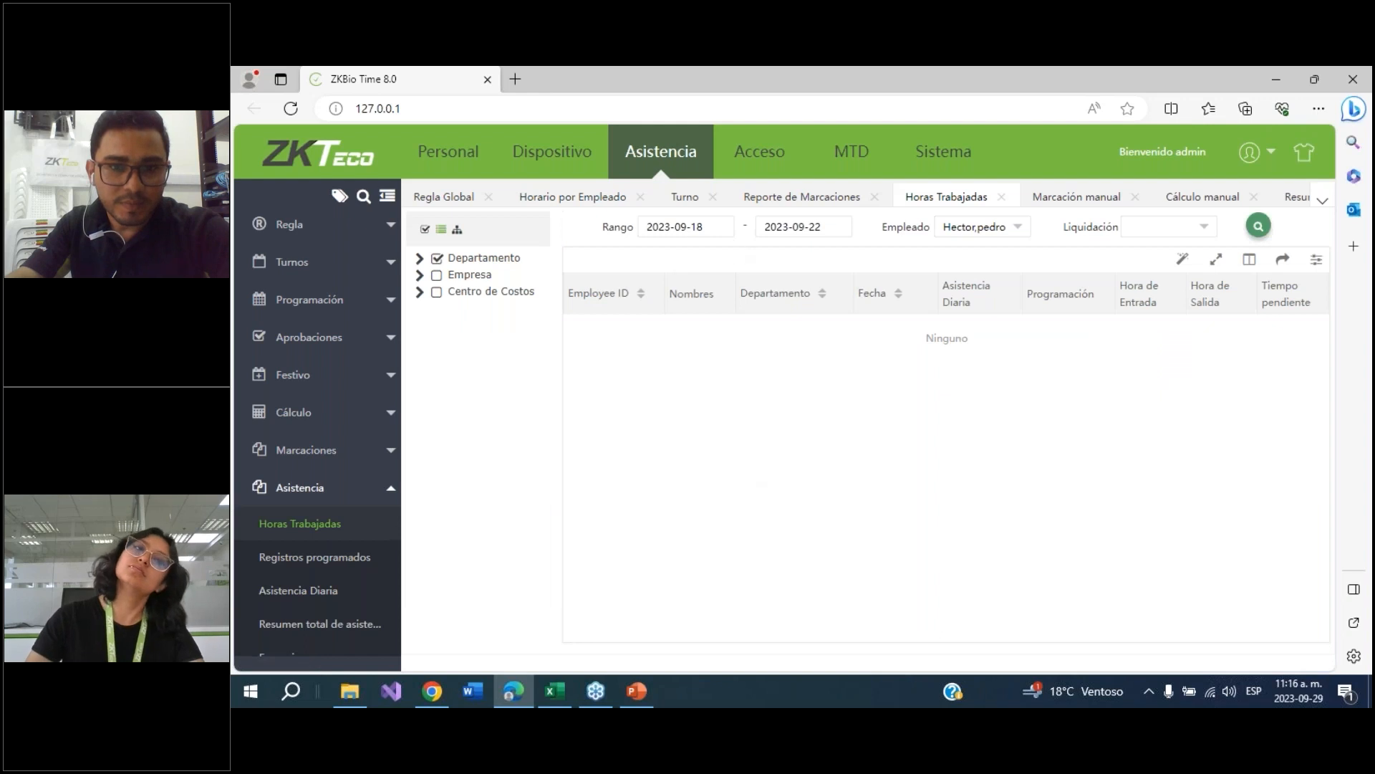
pyautogui.click(1259, 229)
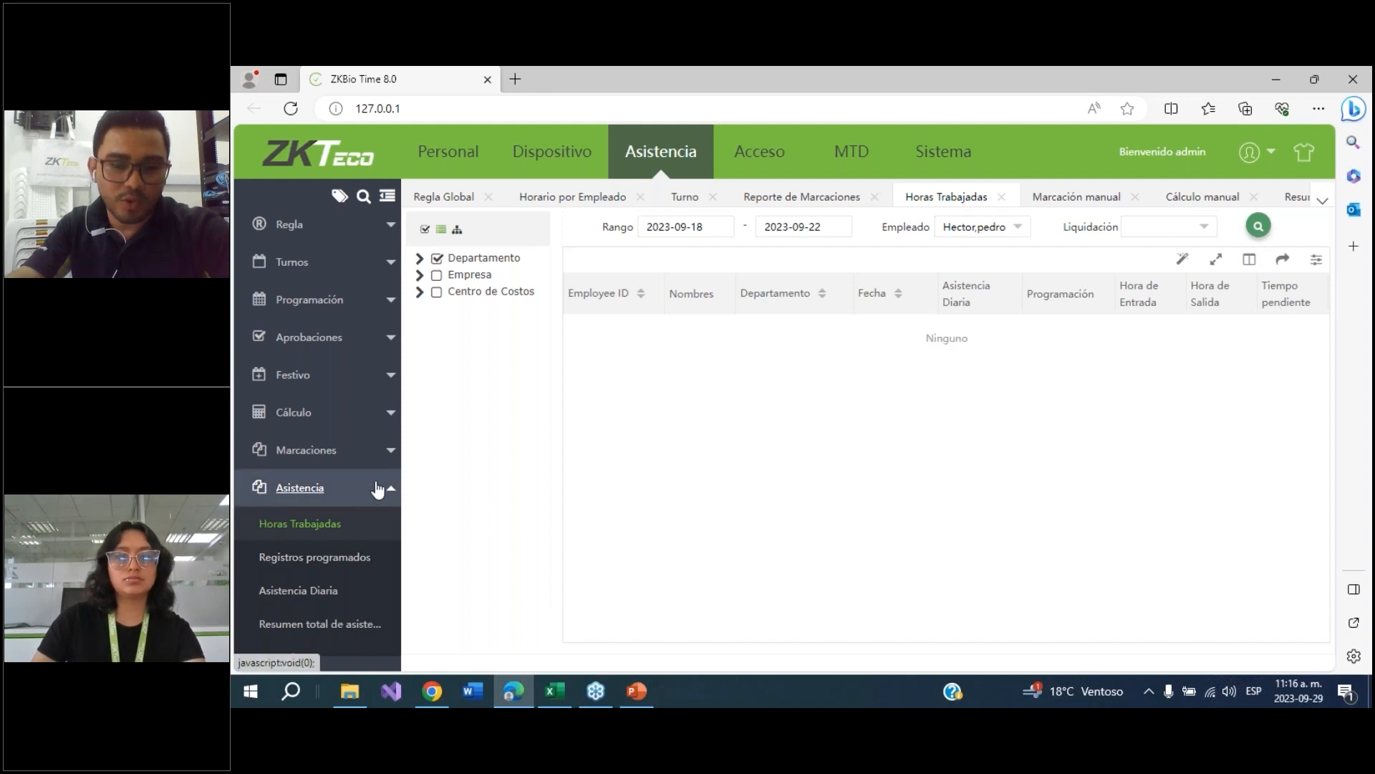
# Run a manual attendance calculation for employee 1 only, from 2023-09-18 to 2023-09-22
pyautogui.click(317, 416)
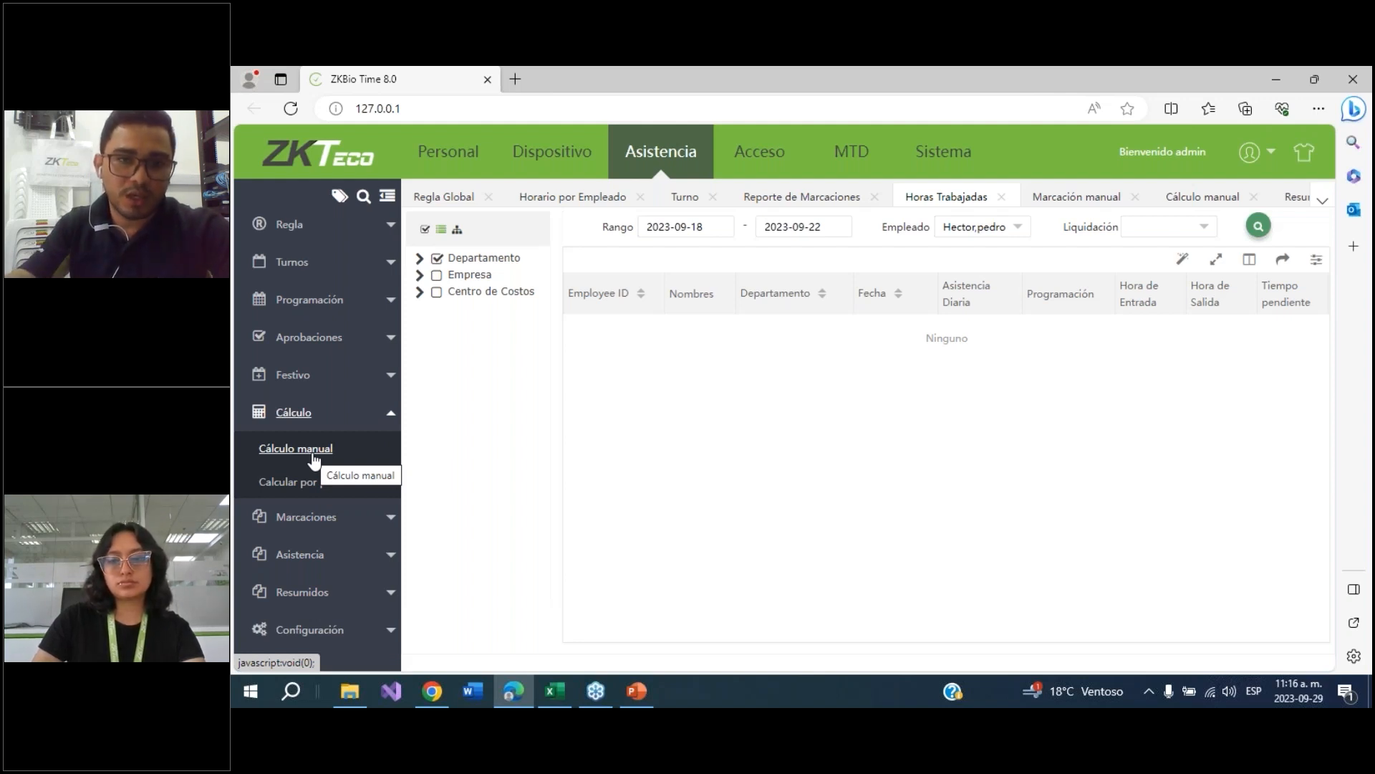
pyautogui.click(314, 457)
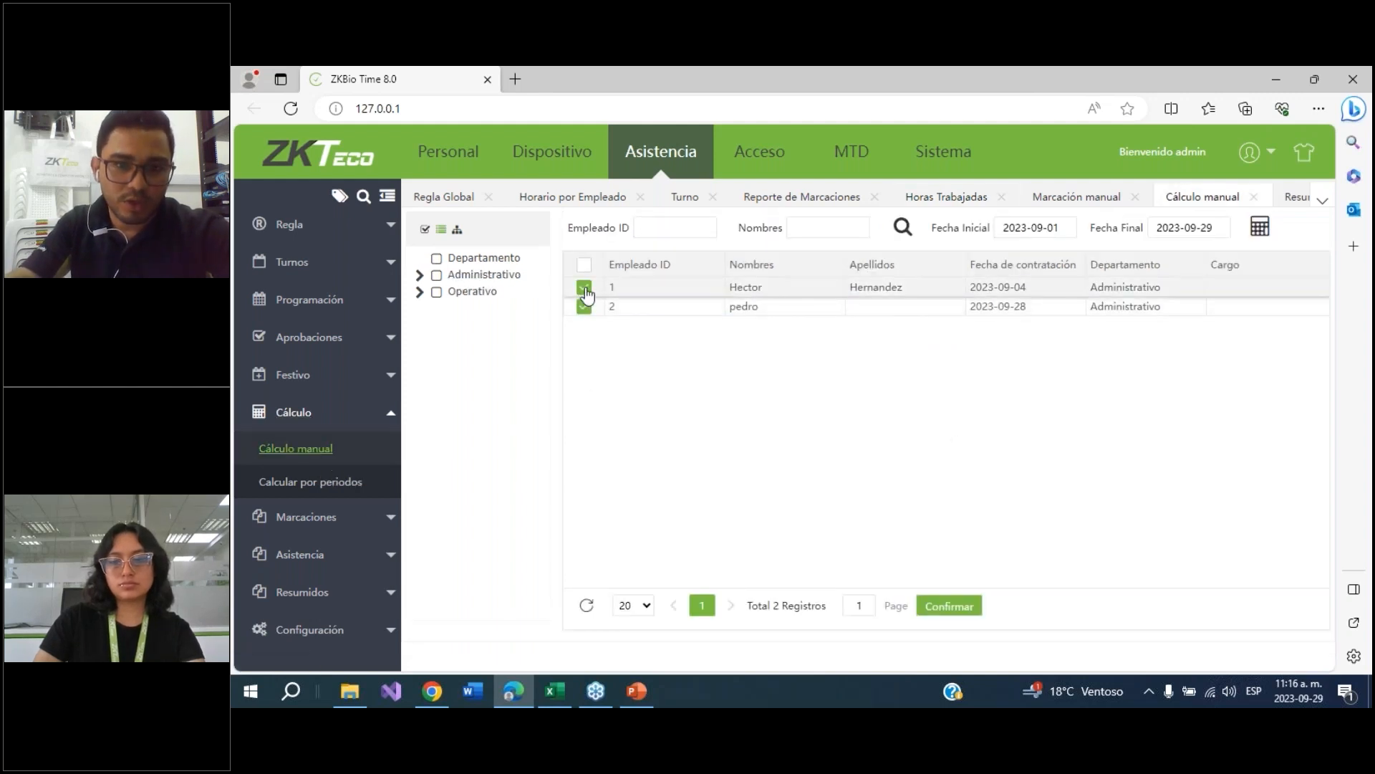
pyautogui.click(590, 313)
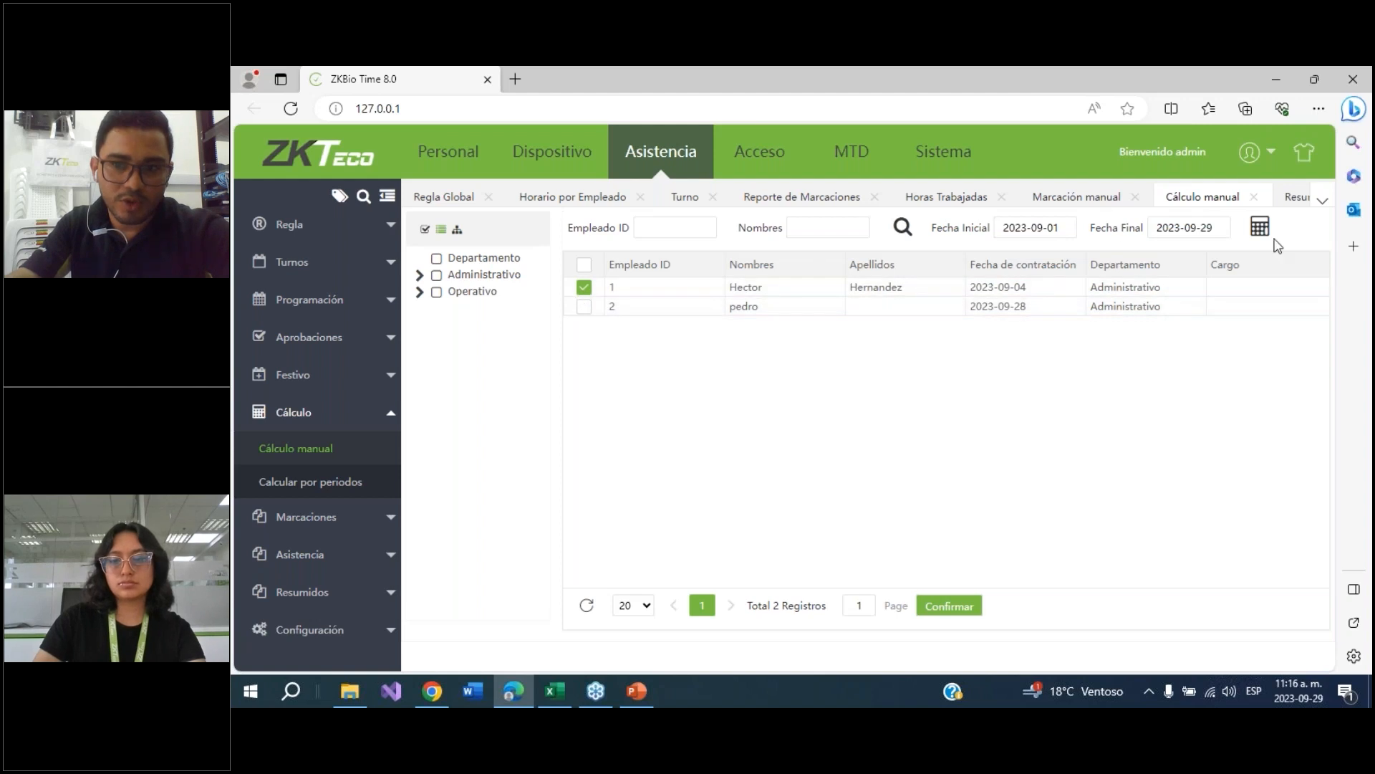
pyautogui.click(1037, 222)
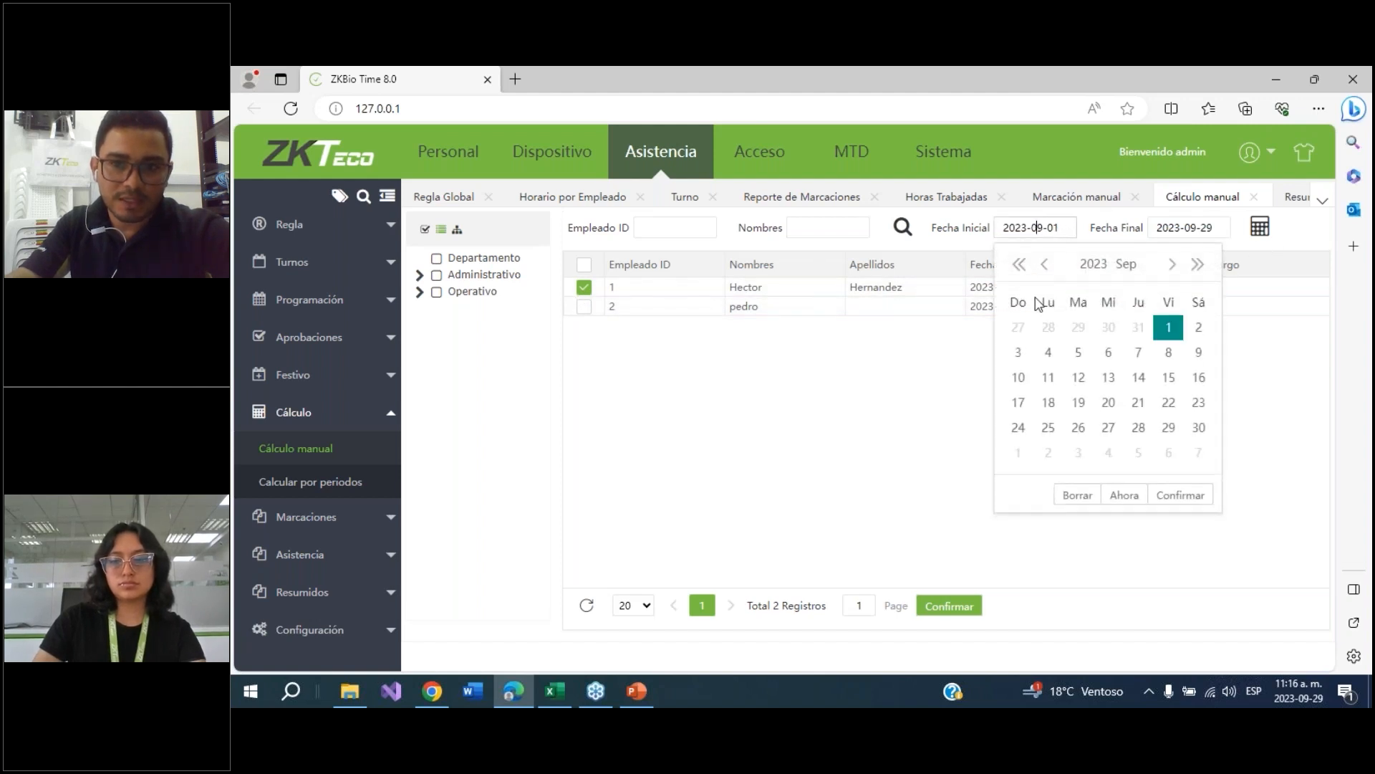
pyautogui.click(1040, 401)
pyautogui.click(1175, 226)
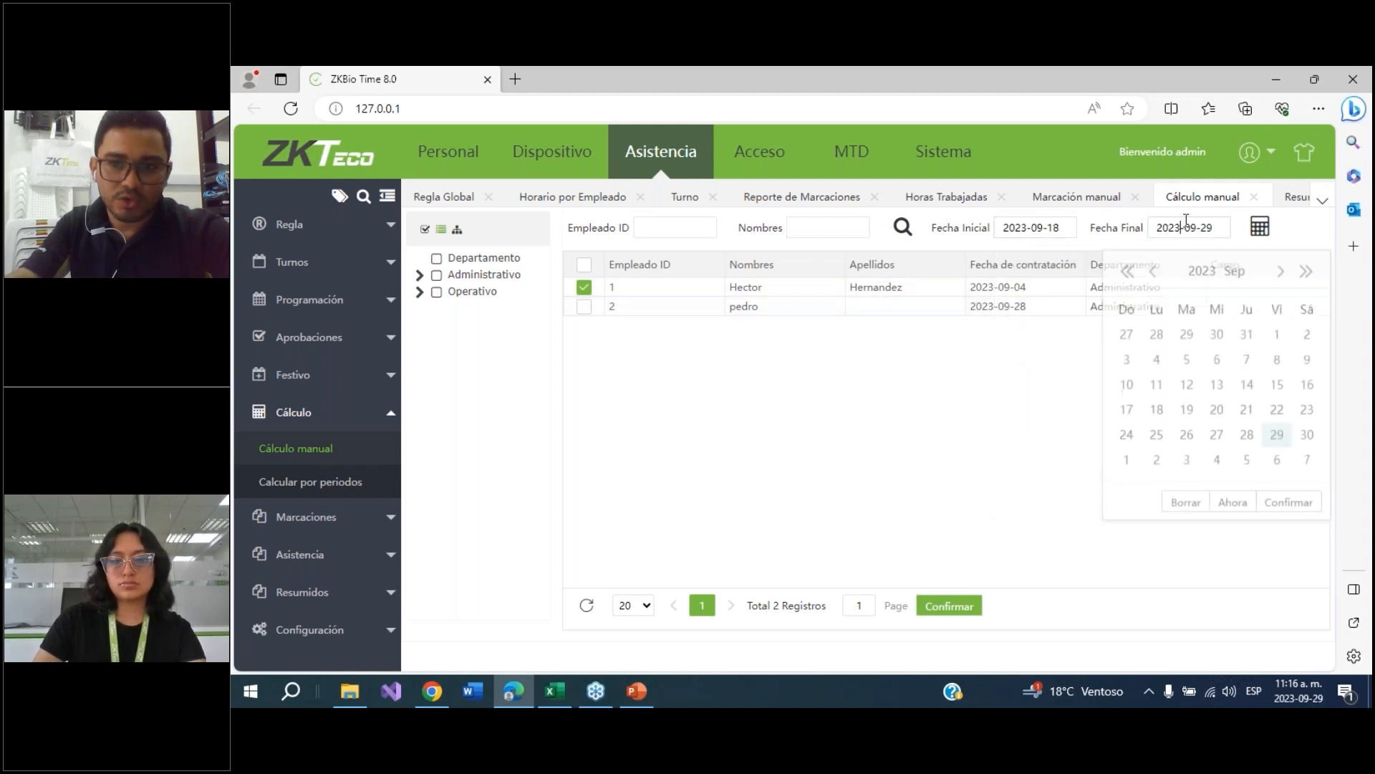
pyautogui.click(1274, 401)
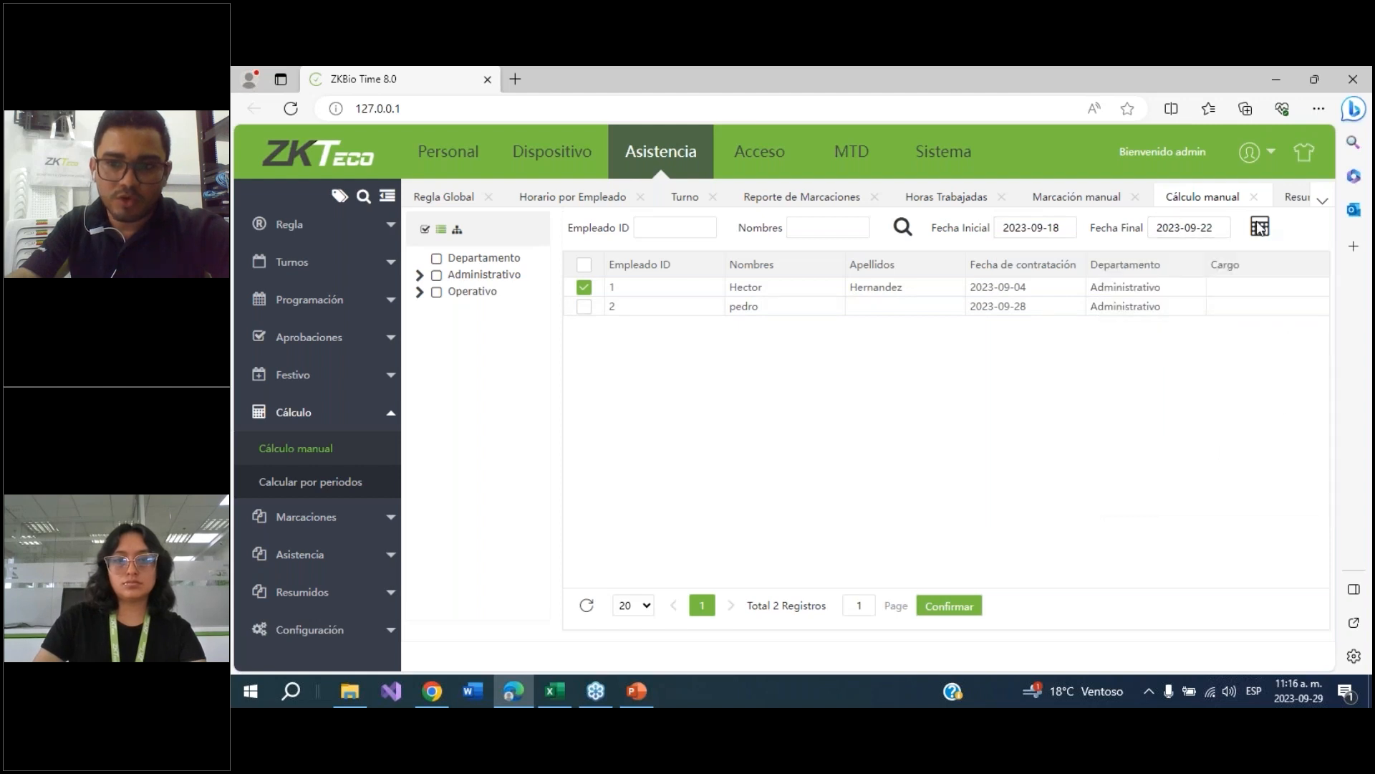
pyautogui.click(1259, 228)
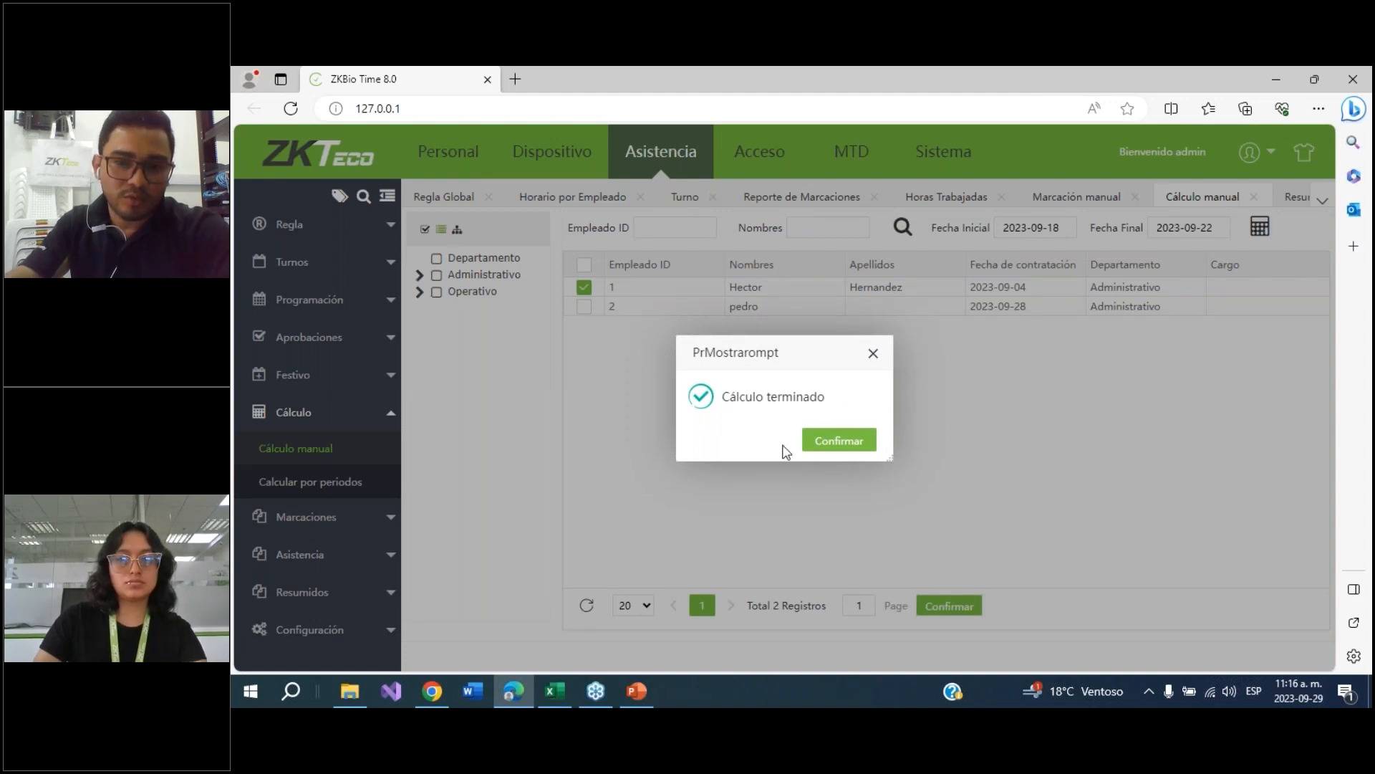
pyautogui.click(838, 444)
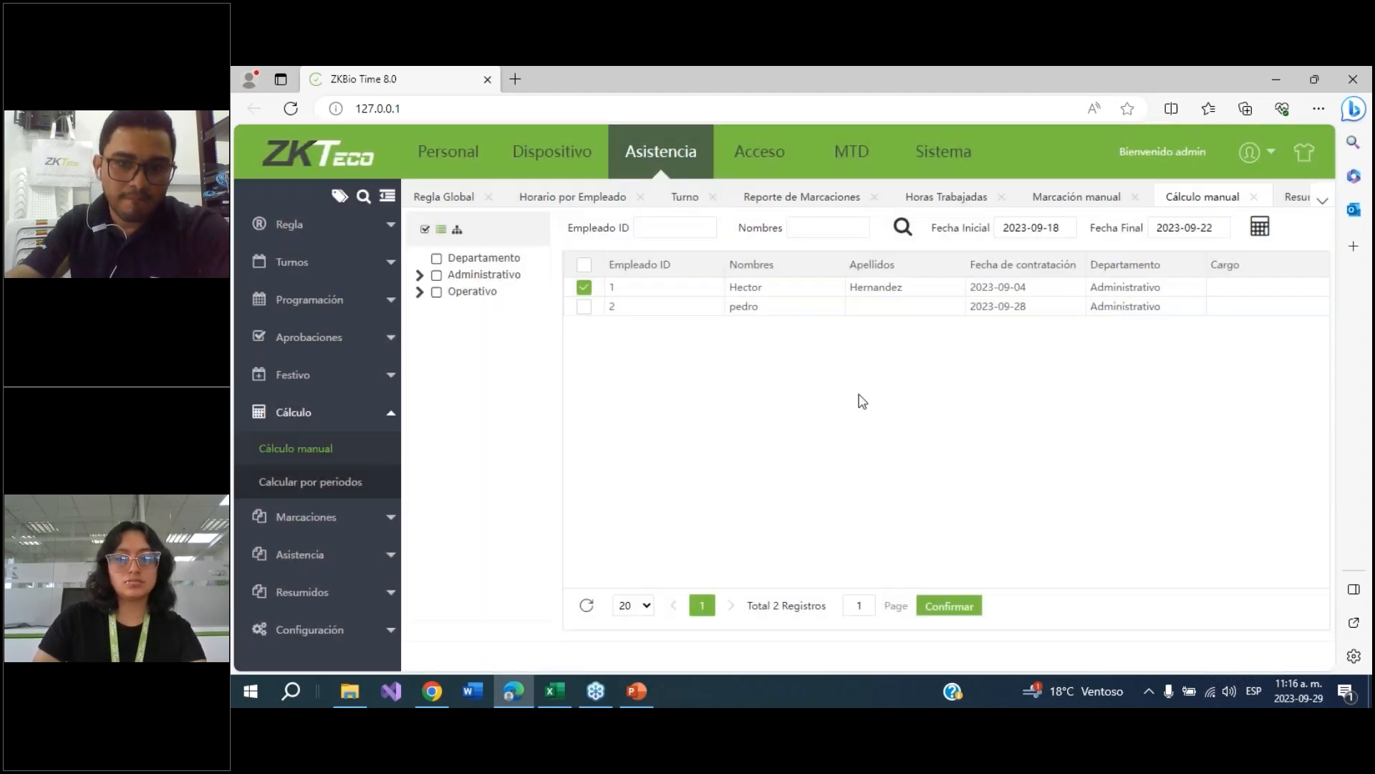
# Open the worked-hours report and search to review the calculated hours
pyautogui.click(295, 554)
pyautogui.click(301, 525)
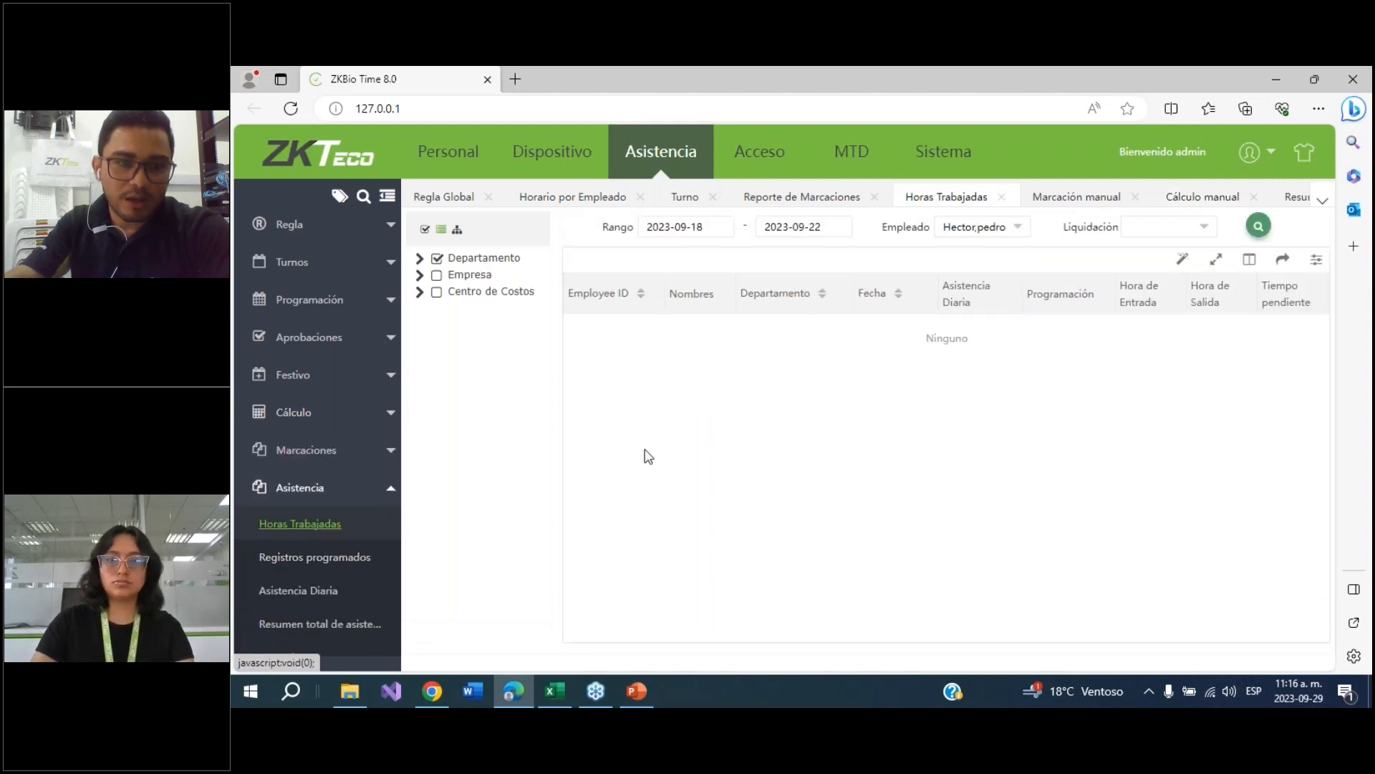
pyautogui.click(1260, 228)
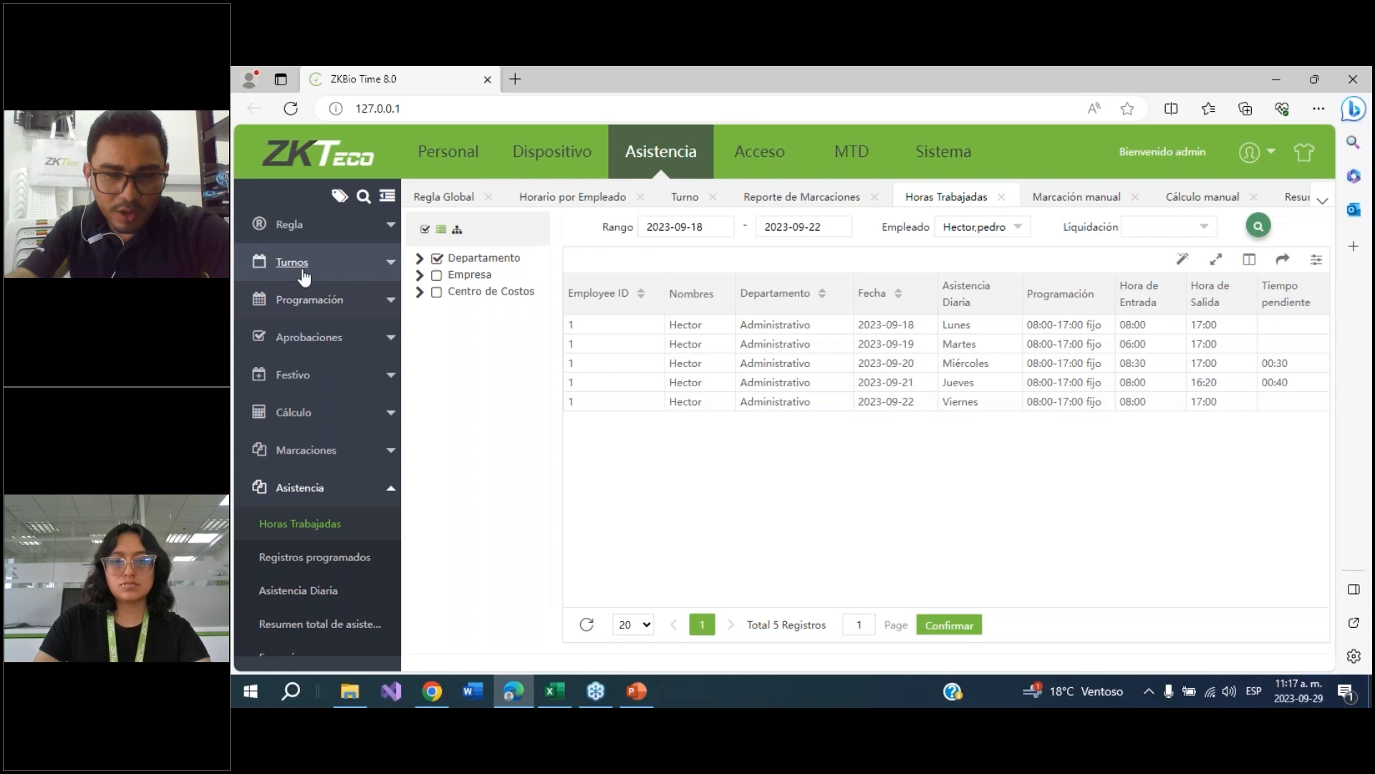
pyautogui.click(301, 301)
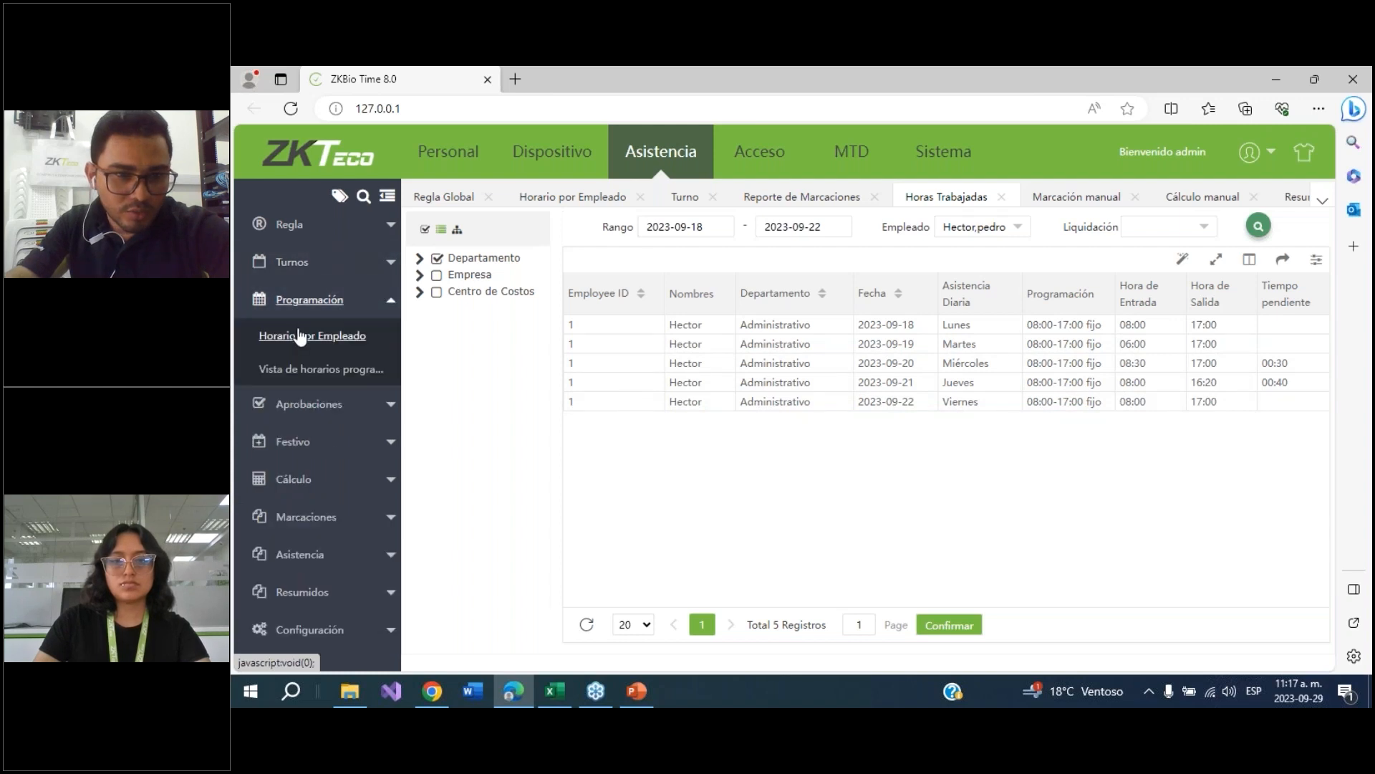
pyautogui.click(286, 415)
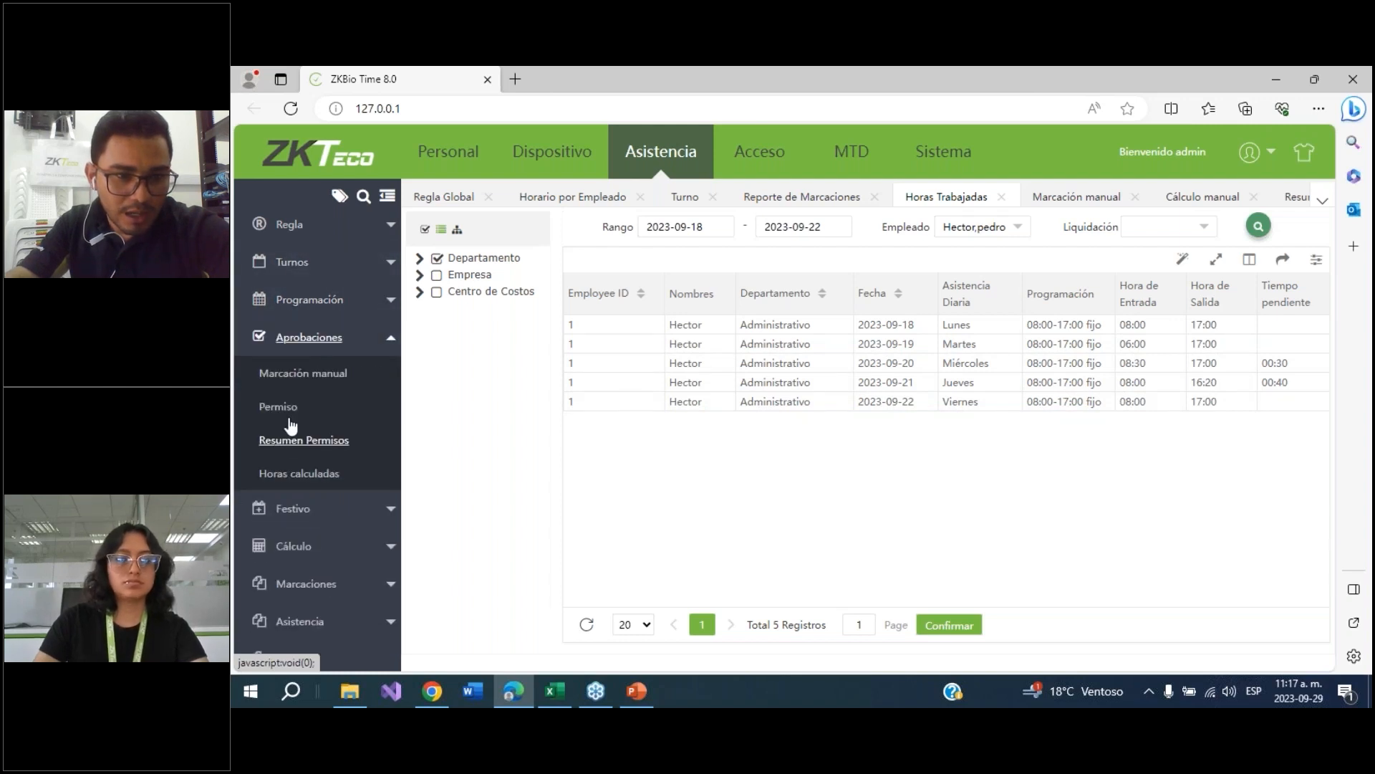
pyautogui.click(301, 373)
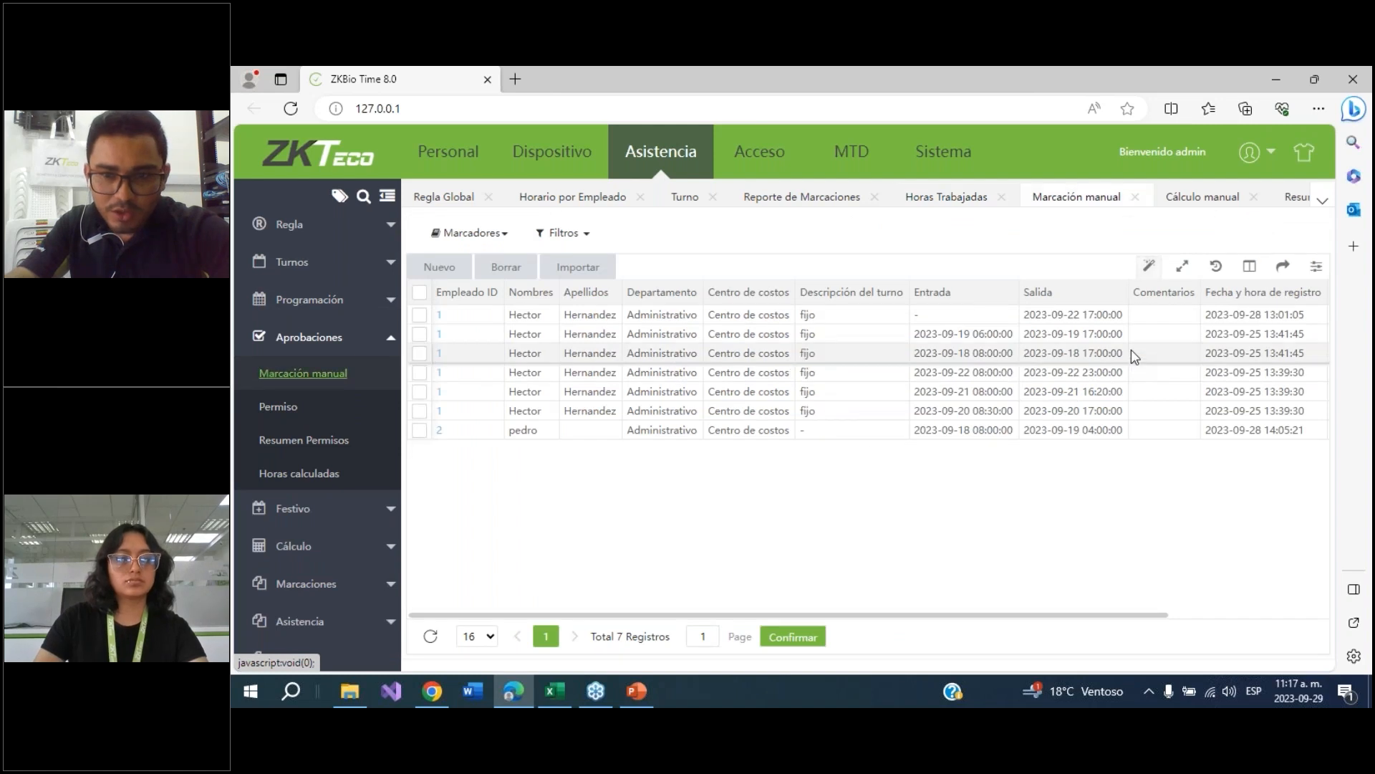
pyautogui.click(419, 315)
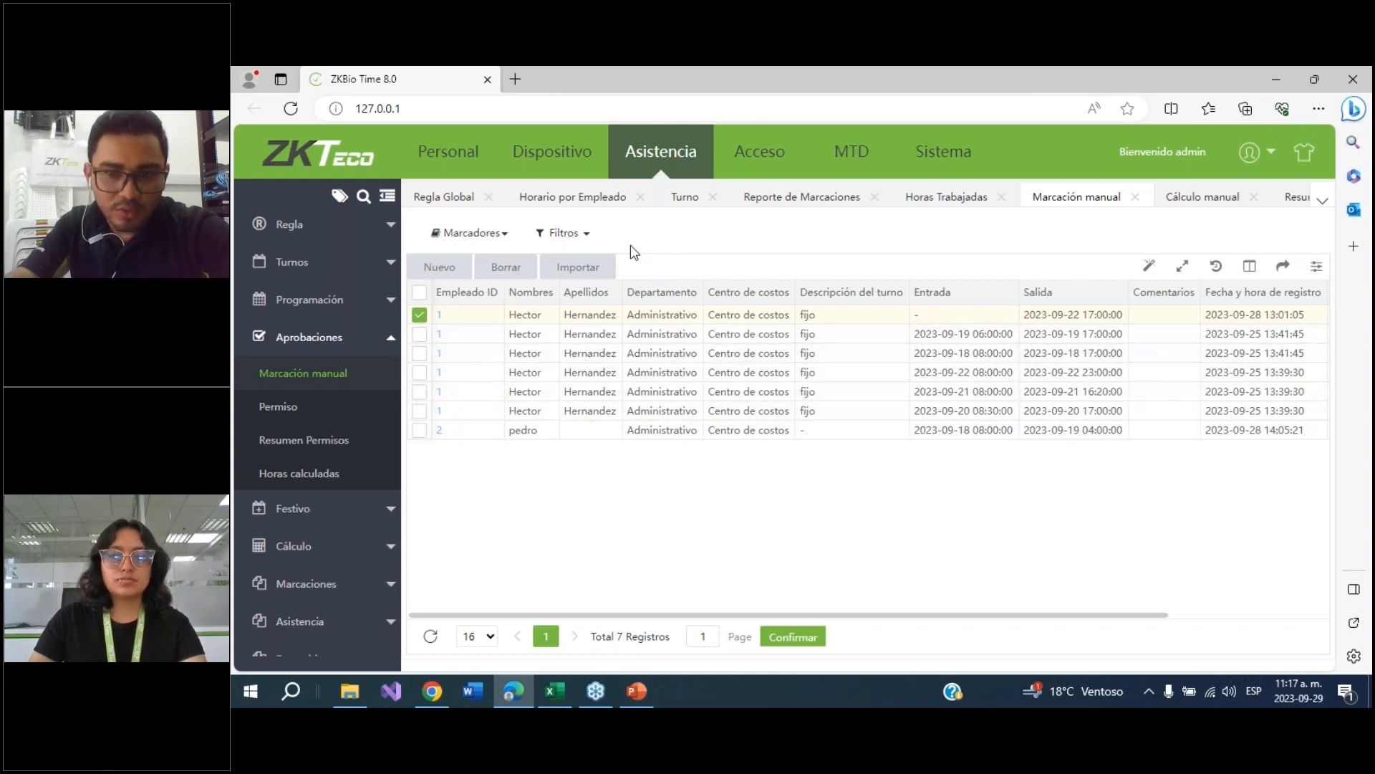
pyautogui.click(520, 273)
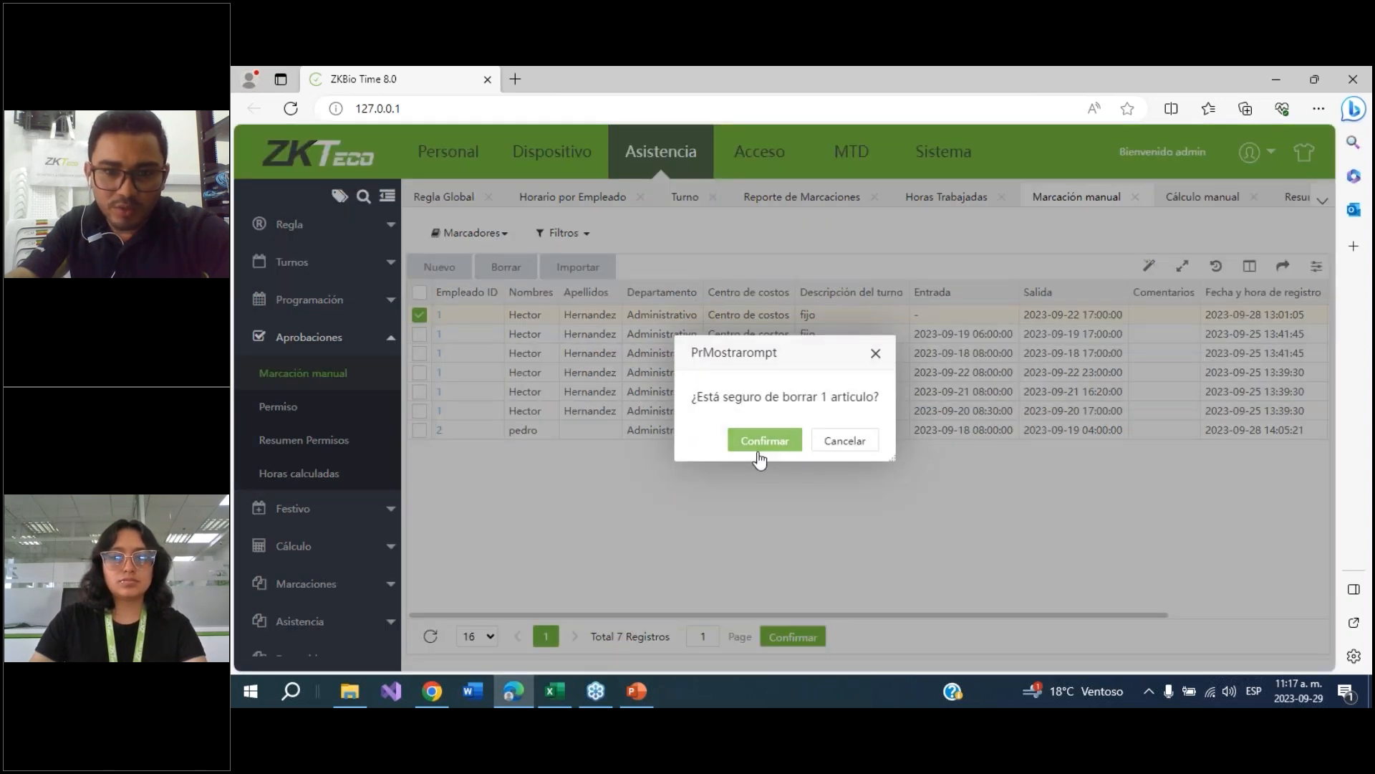
pyautogui.click(760, 439)
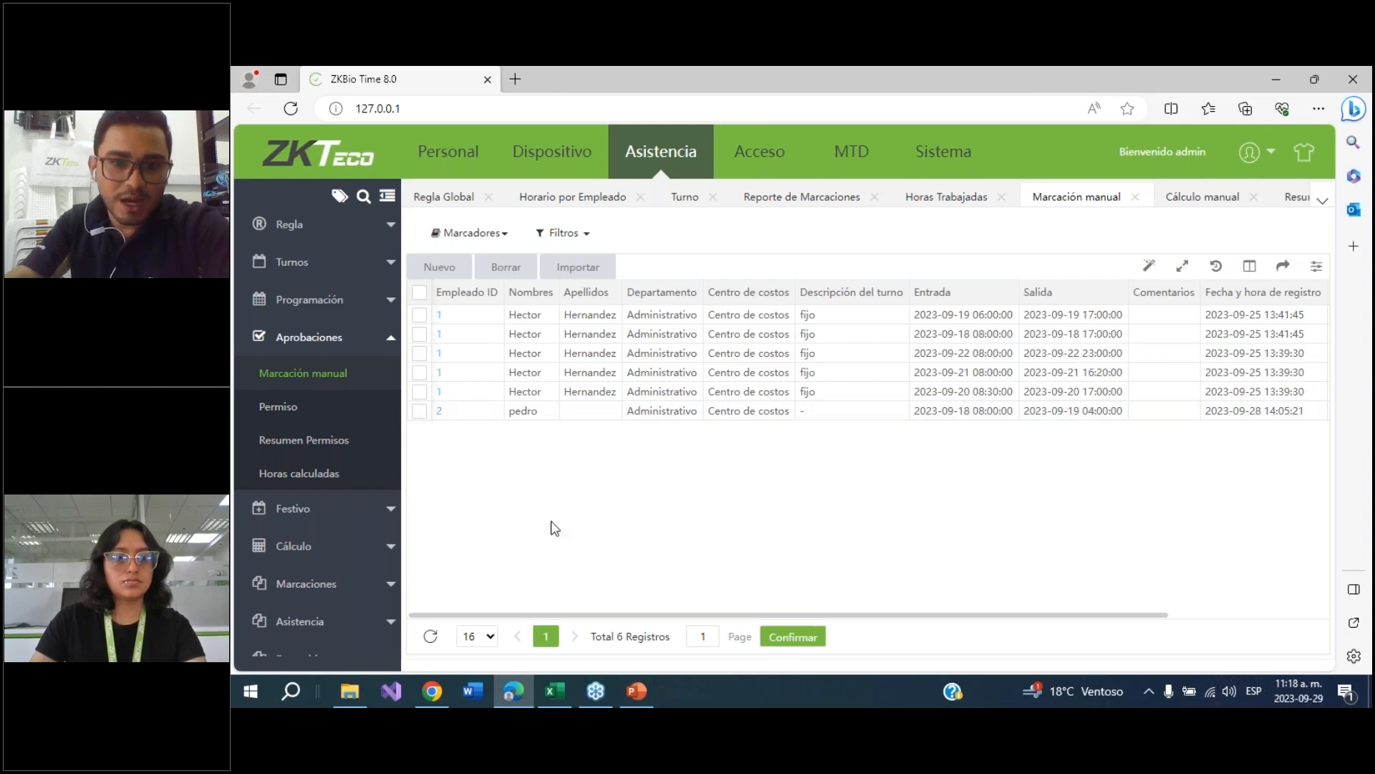
# Recalculate attendance manually for employee 1 over 2023-09-18 to 2023-09-22
pyautogui.click(303, 547)
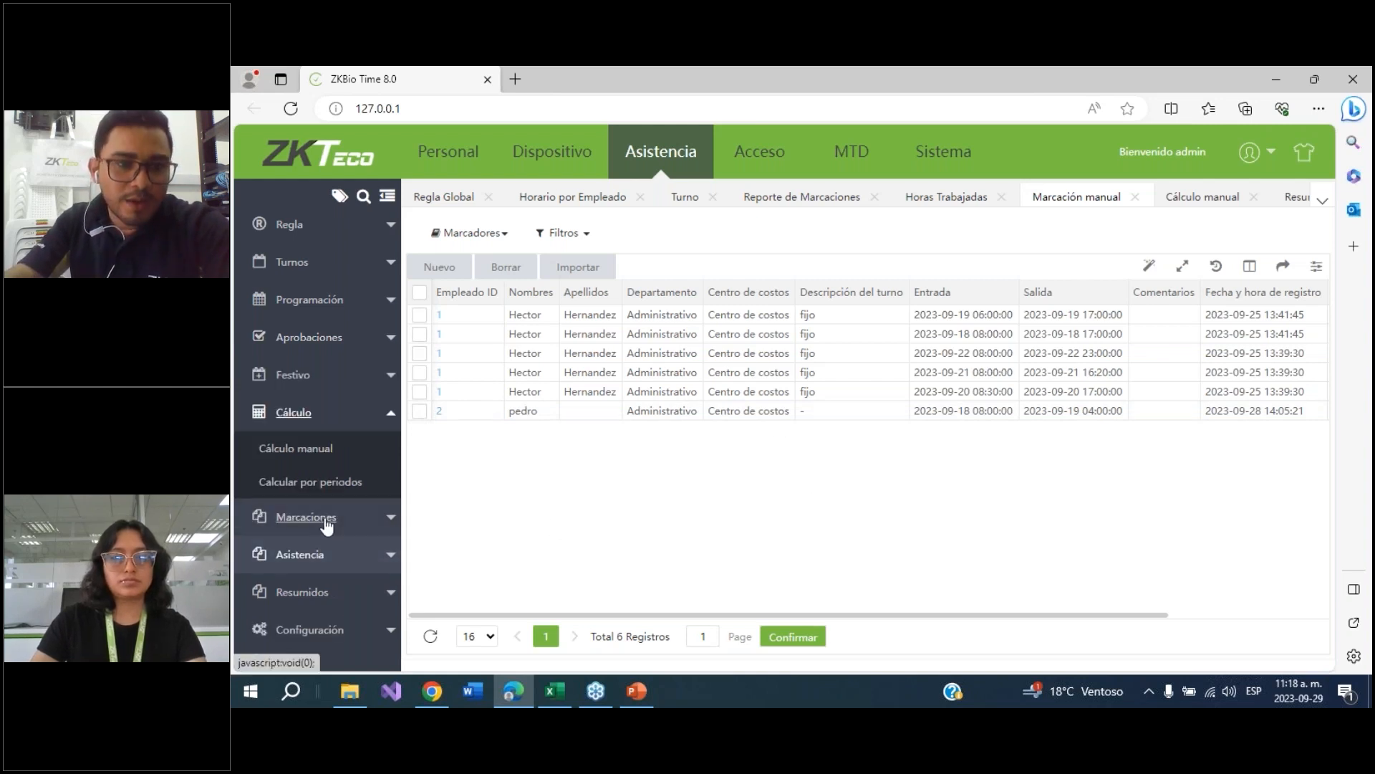
pyautogui.click(401, 434)
pyautogui.click(746, 288)
pyautogui.click(1258, 231)
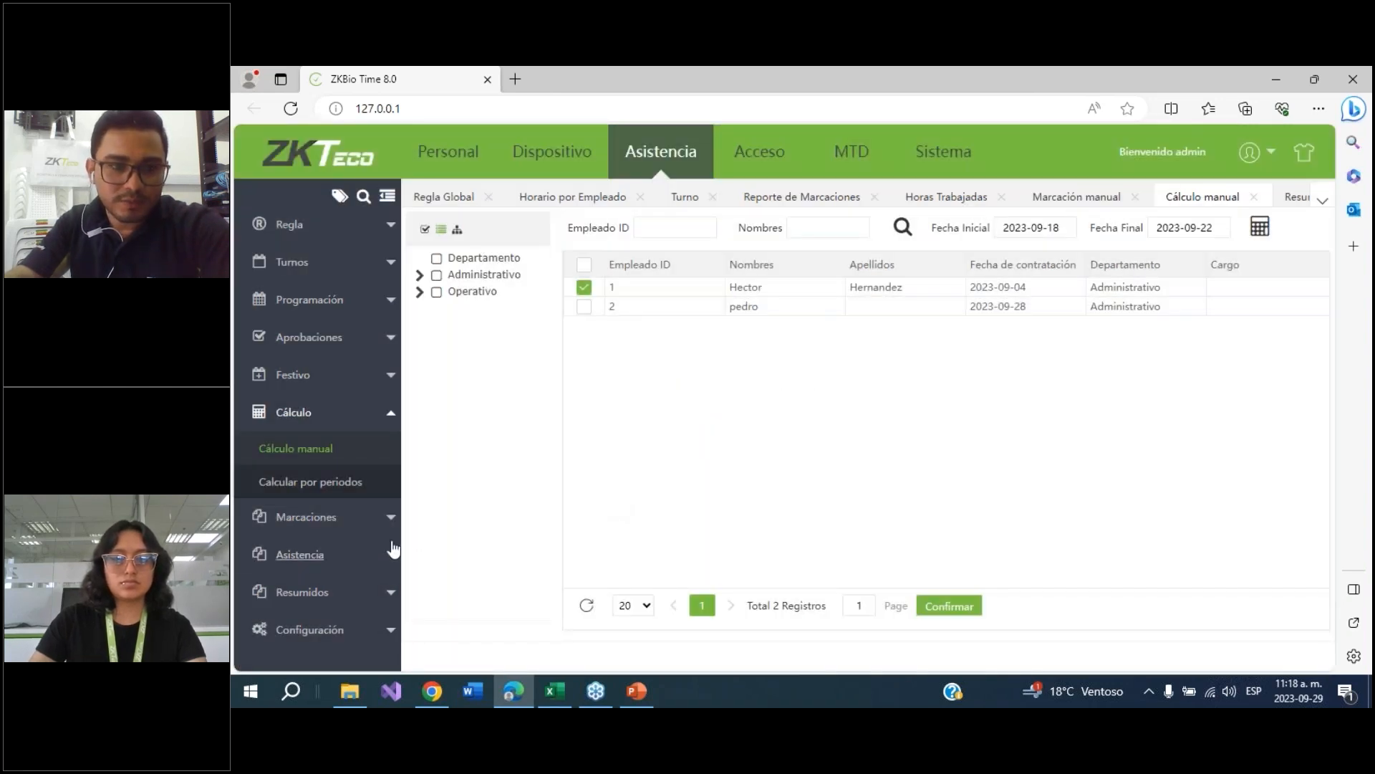
# Open the worked-hours report to review the recalculated hours
pyautogui.click(301, 556)
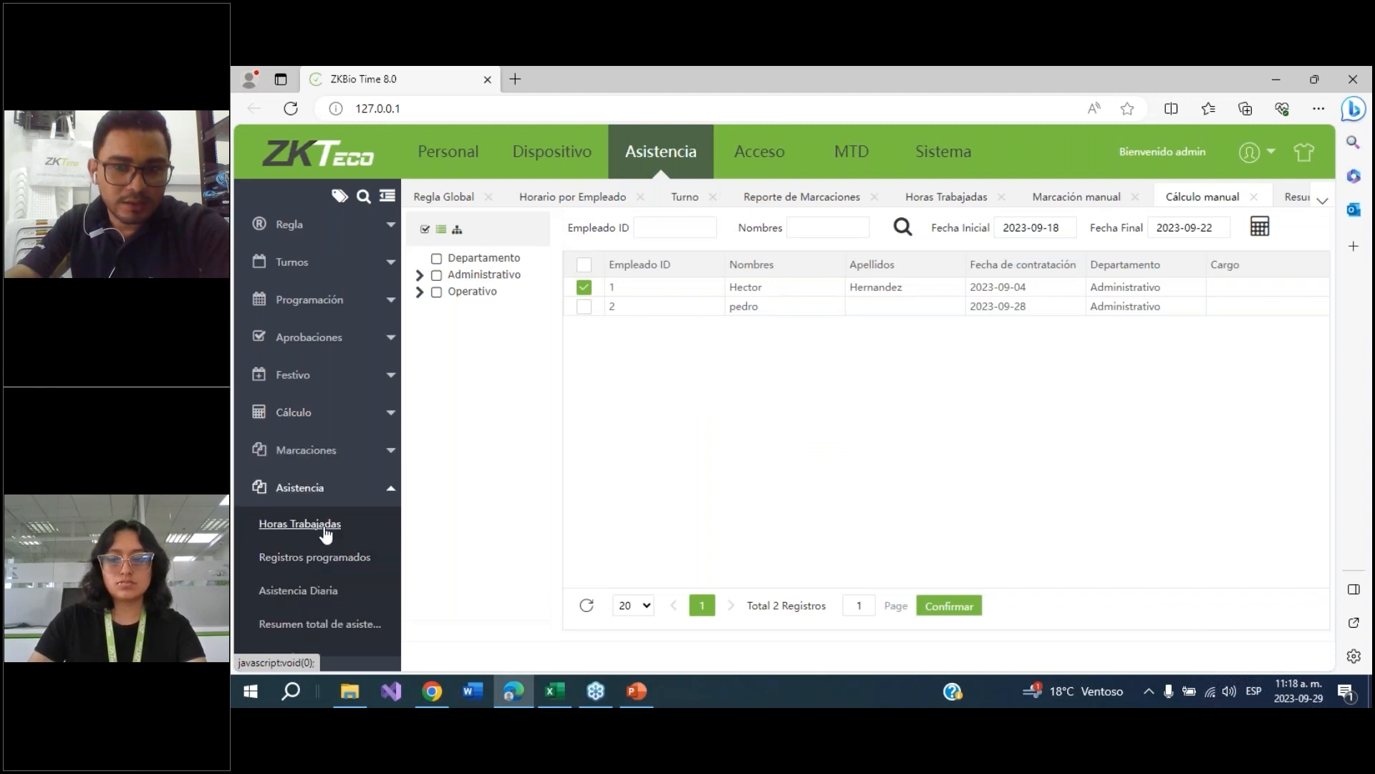
pyautogui.click(323, 528)
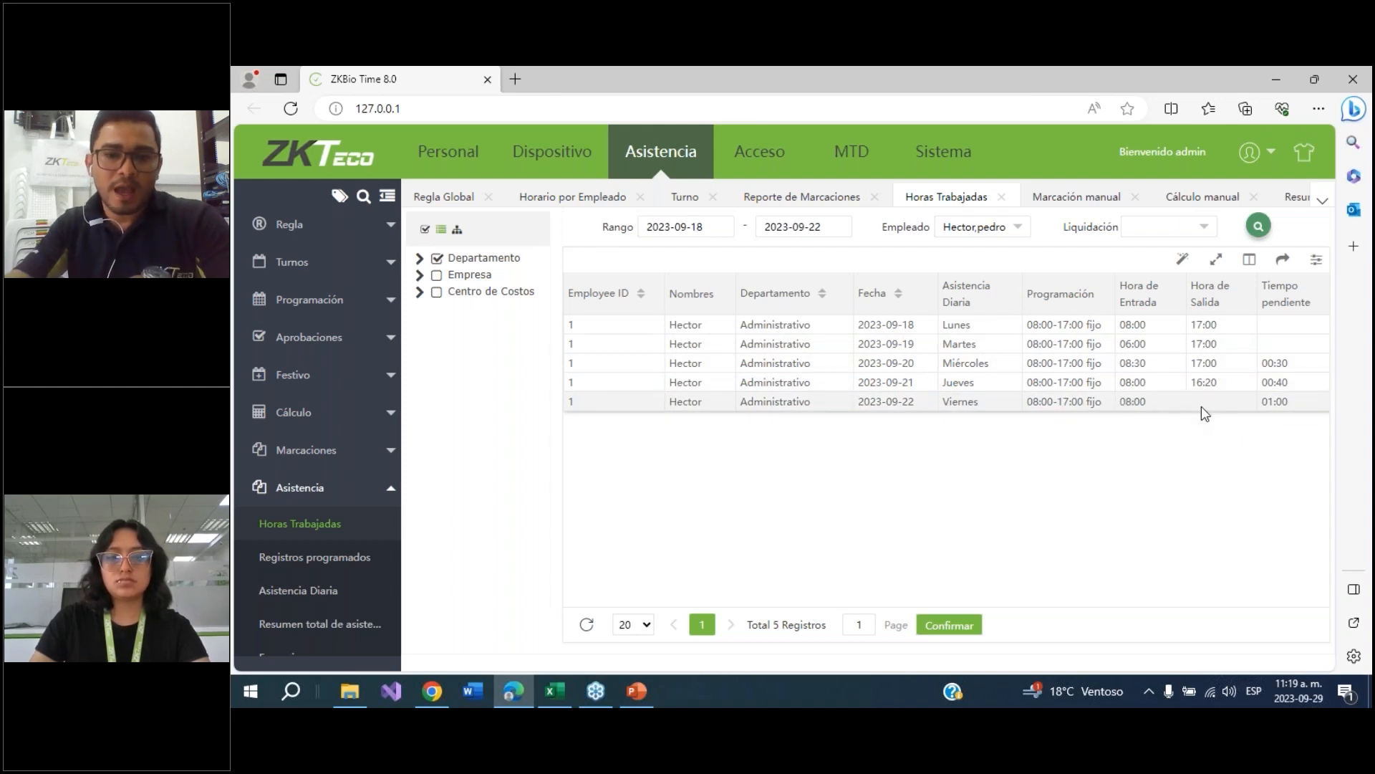
# Open the shift list under Turnos
pyautogui.click(288, 264)
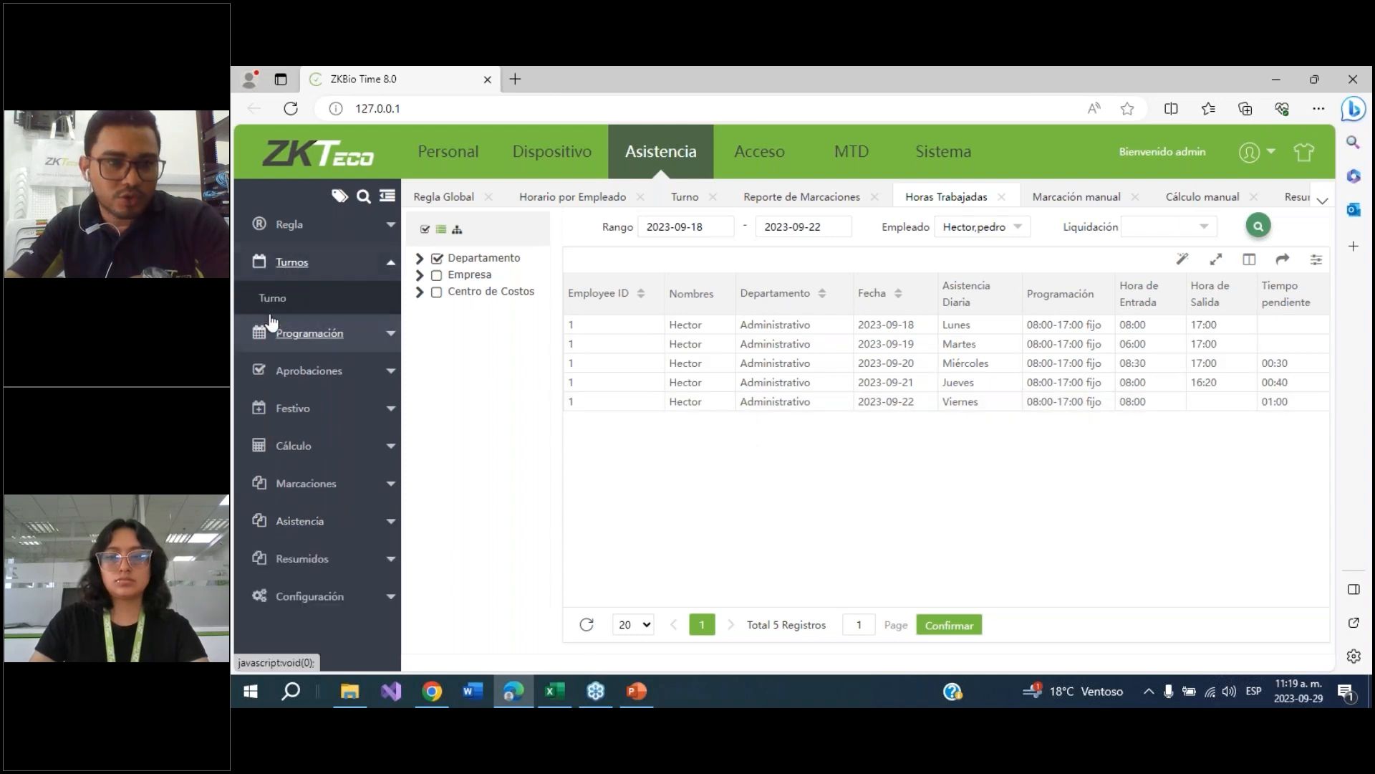
pyautogui.click(273, 299)
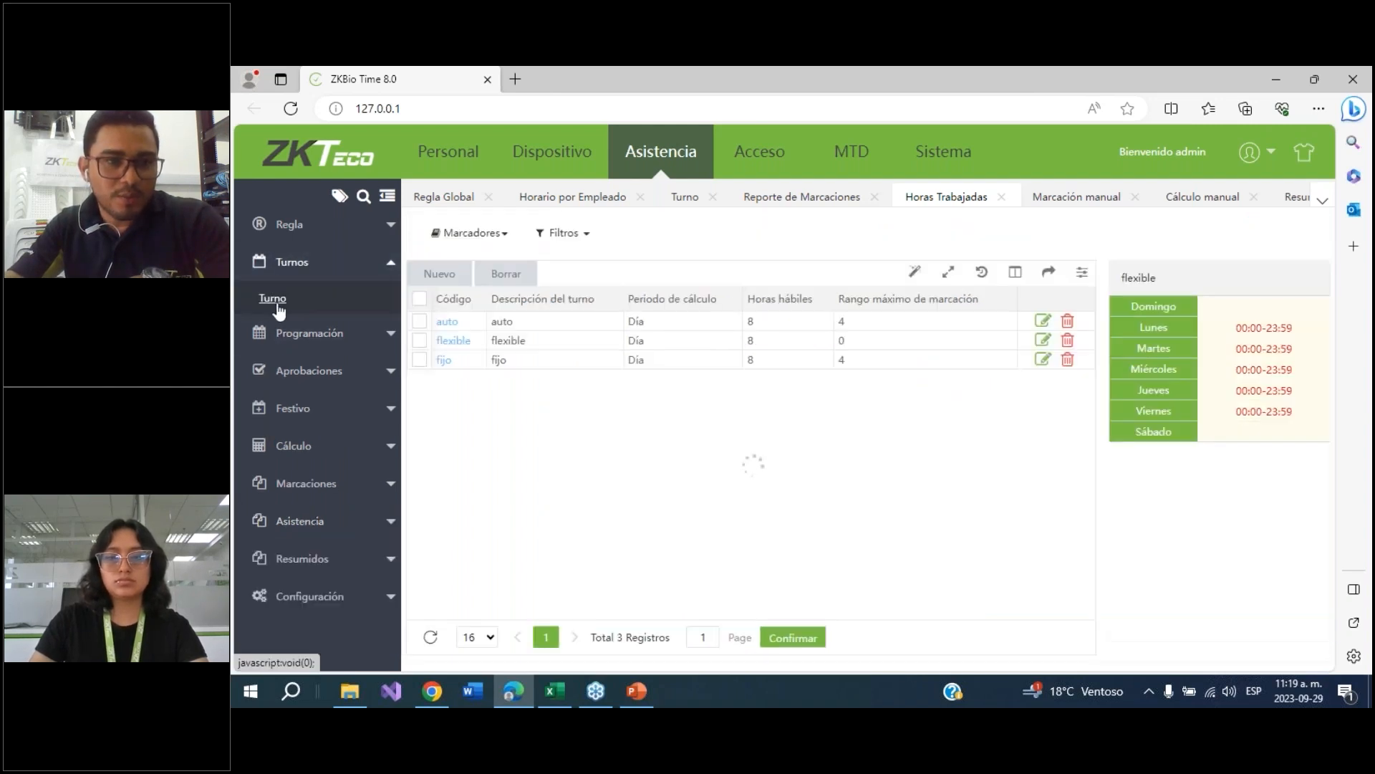
# Delete employee 1's fijo schedule from the employee schedules
pyautogui.click(301, 333)
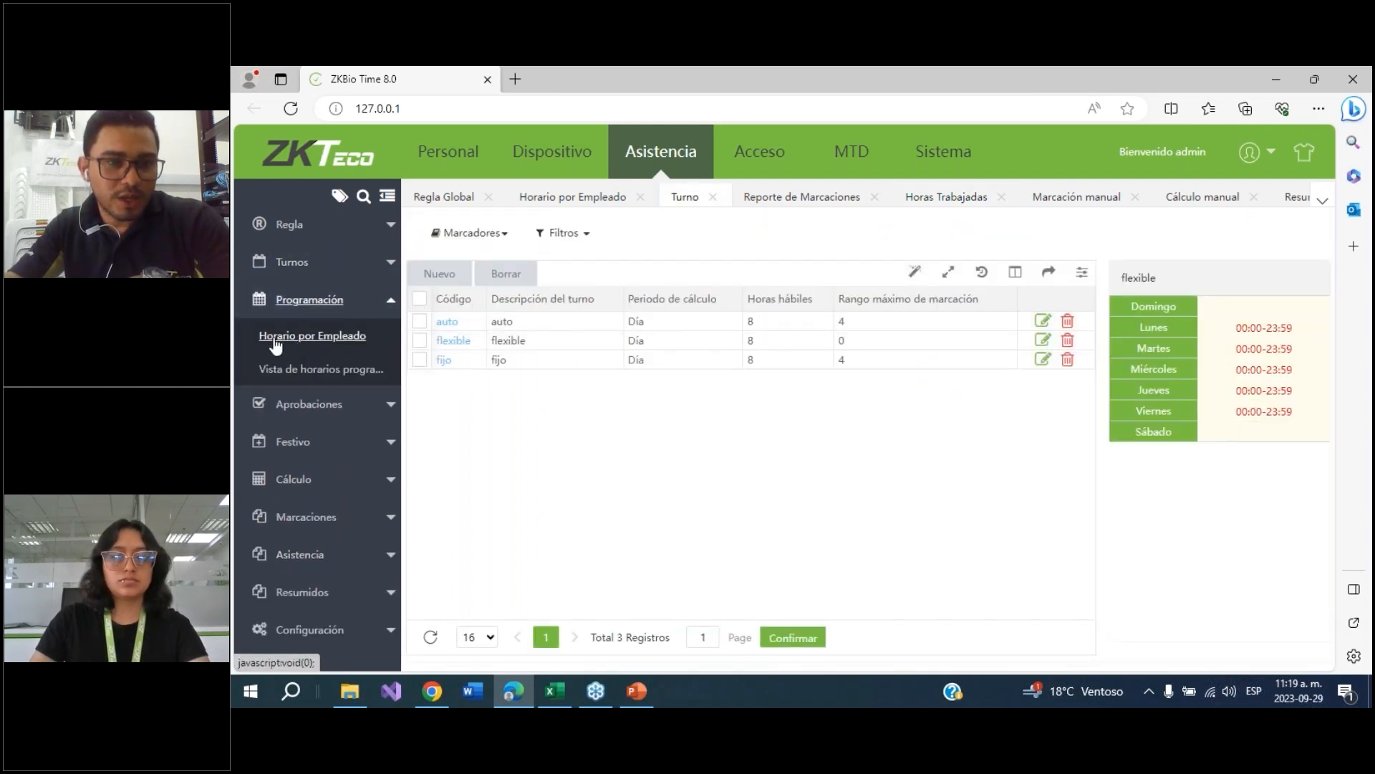
pyautogui.click(345, 348)
pyautogui.click(420, 321)
pyautogui.click(1075, 322)
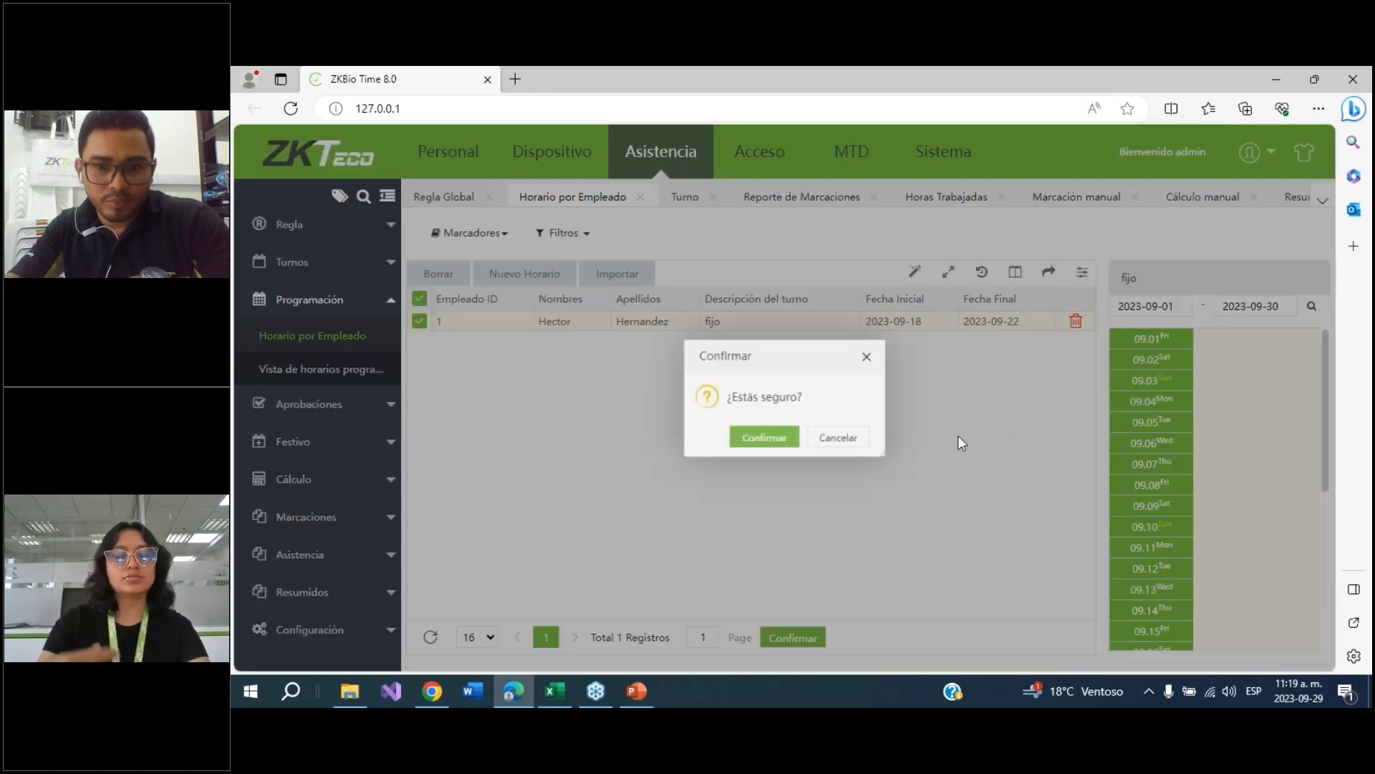
pyautogui.click(771, 441)
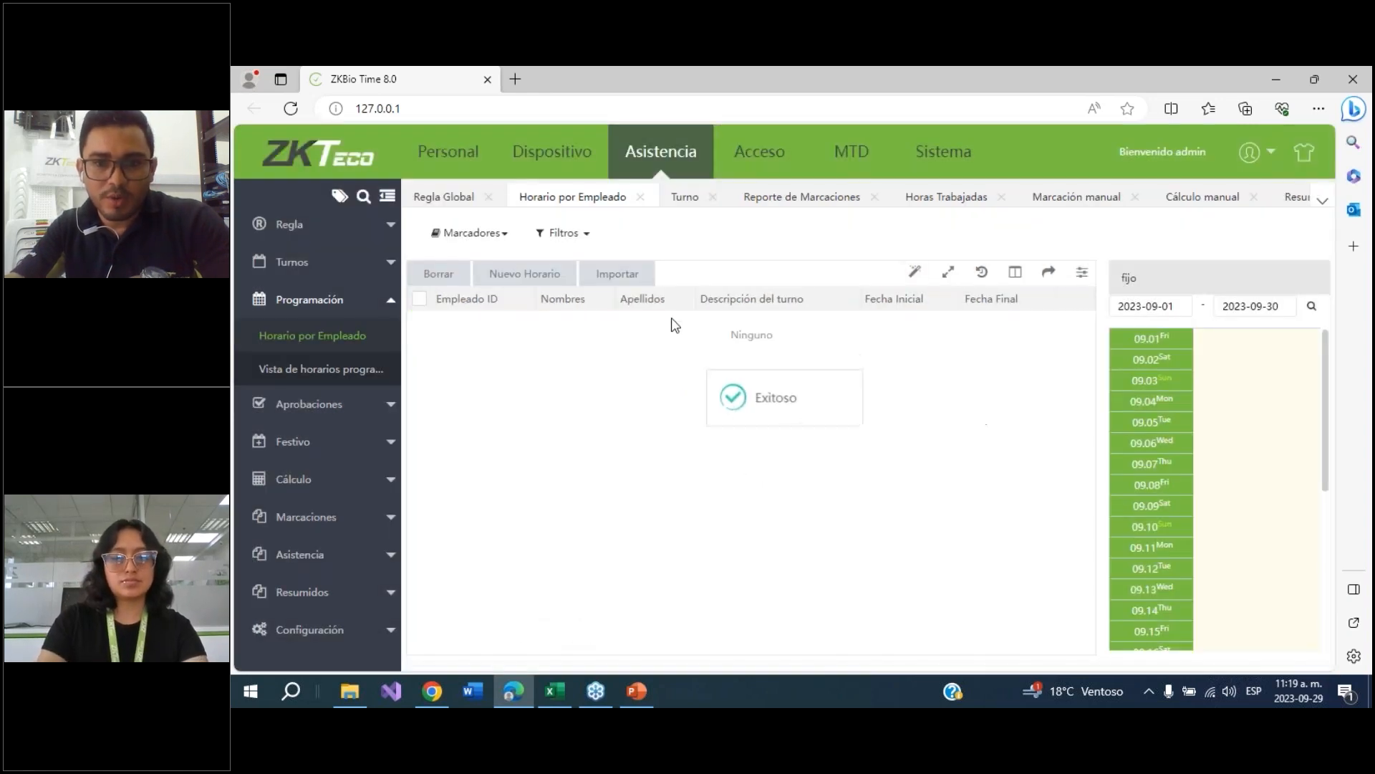
# Create a new schedule assigning the auto shift to employee 1 from 2023-09-01 to 2023-09-30
pyautogui.click(527, 279)
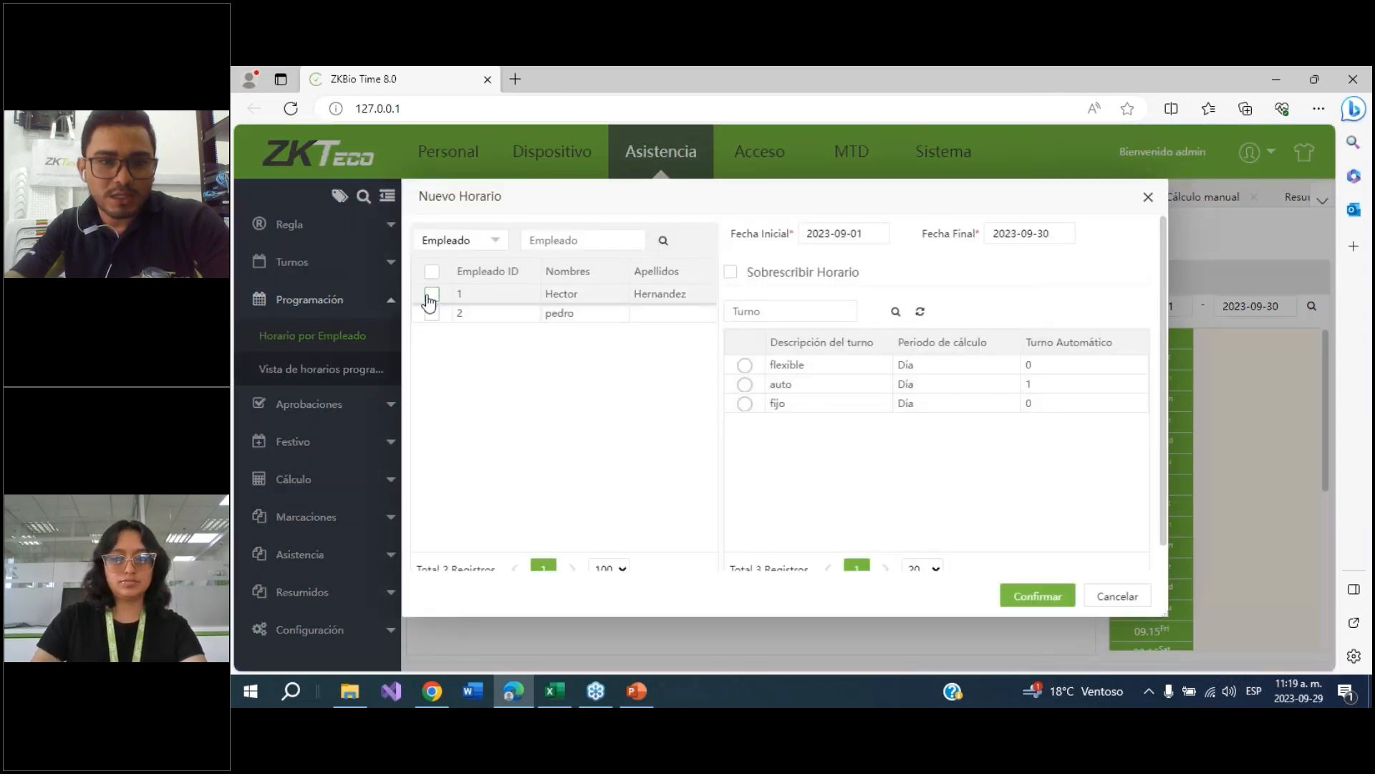
pyautogui.click(432, 295)
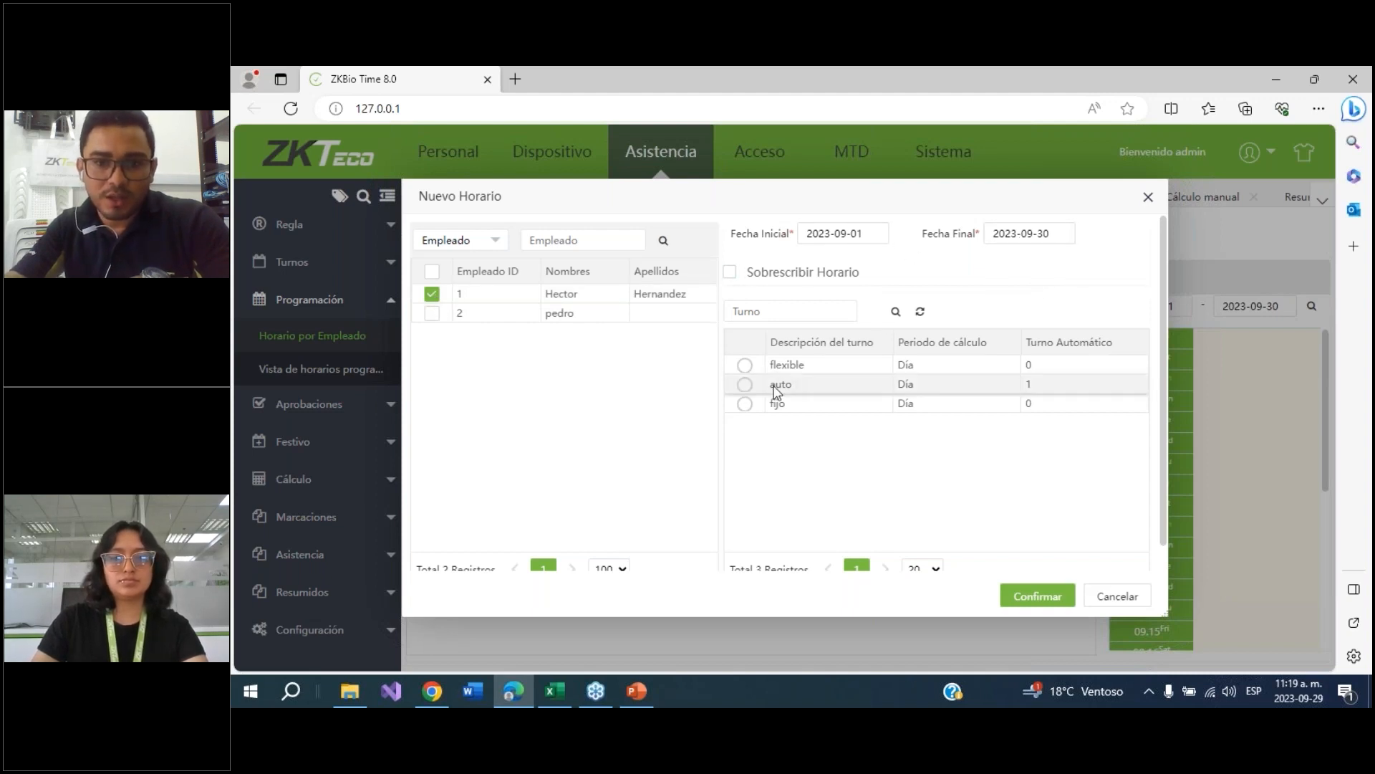
pyautogui.click(745, 386)
pyautogui.click(1017, 595)
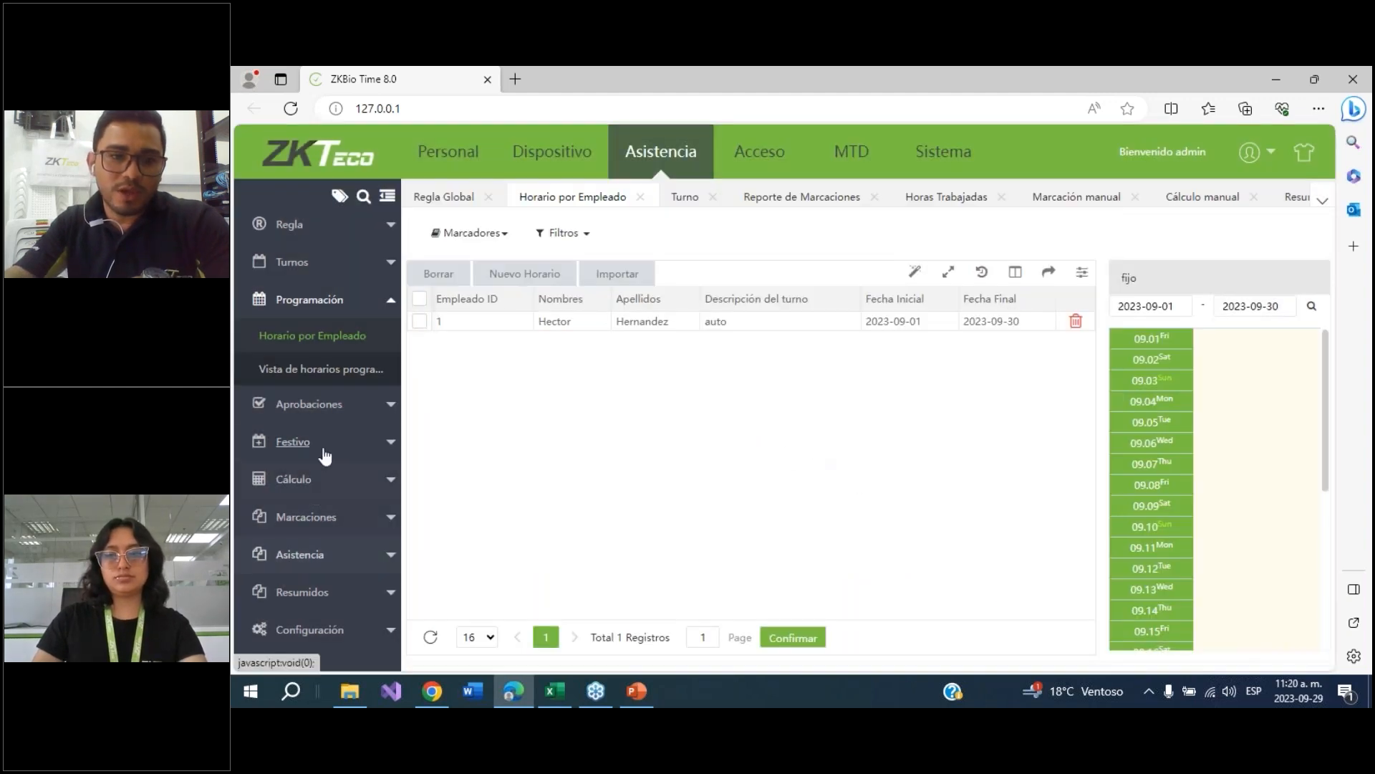
# Recalculate attendance manually for employee 1 over 2023-09-18 to 2023-09-22
pyautogui.click(305, 559)
pyautogui.click(313, 527)
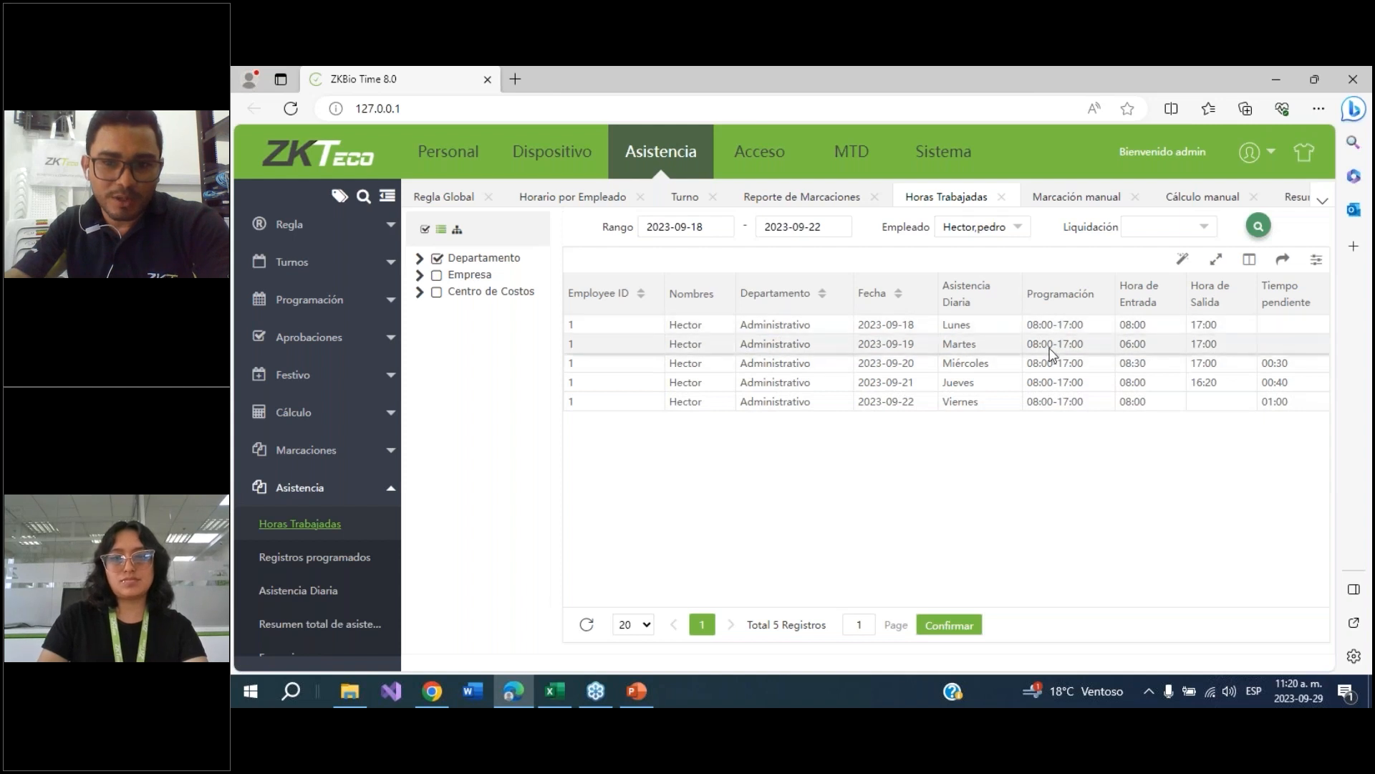
pyautogui.click(284, 414)
pyautogui.click(290, 449)
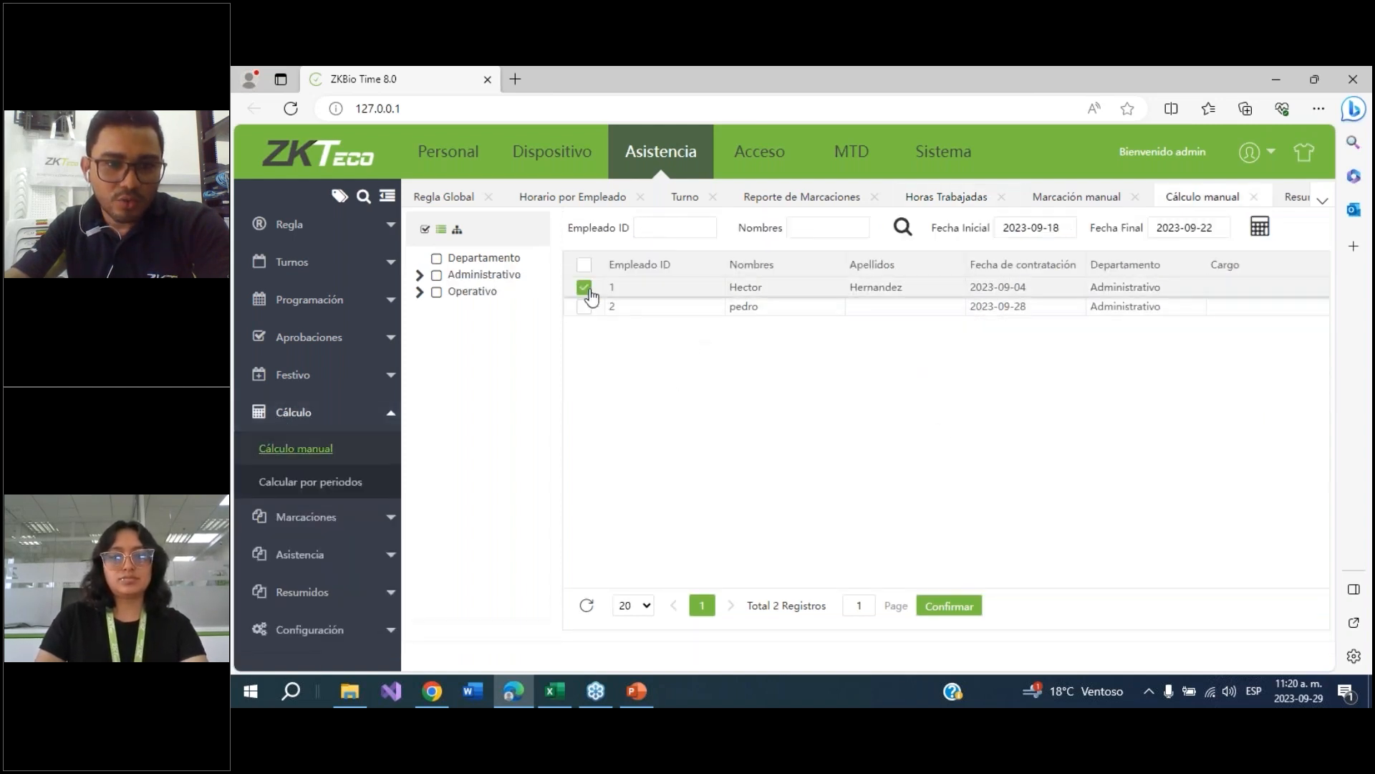
pyautogui.click(1262, 228)
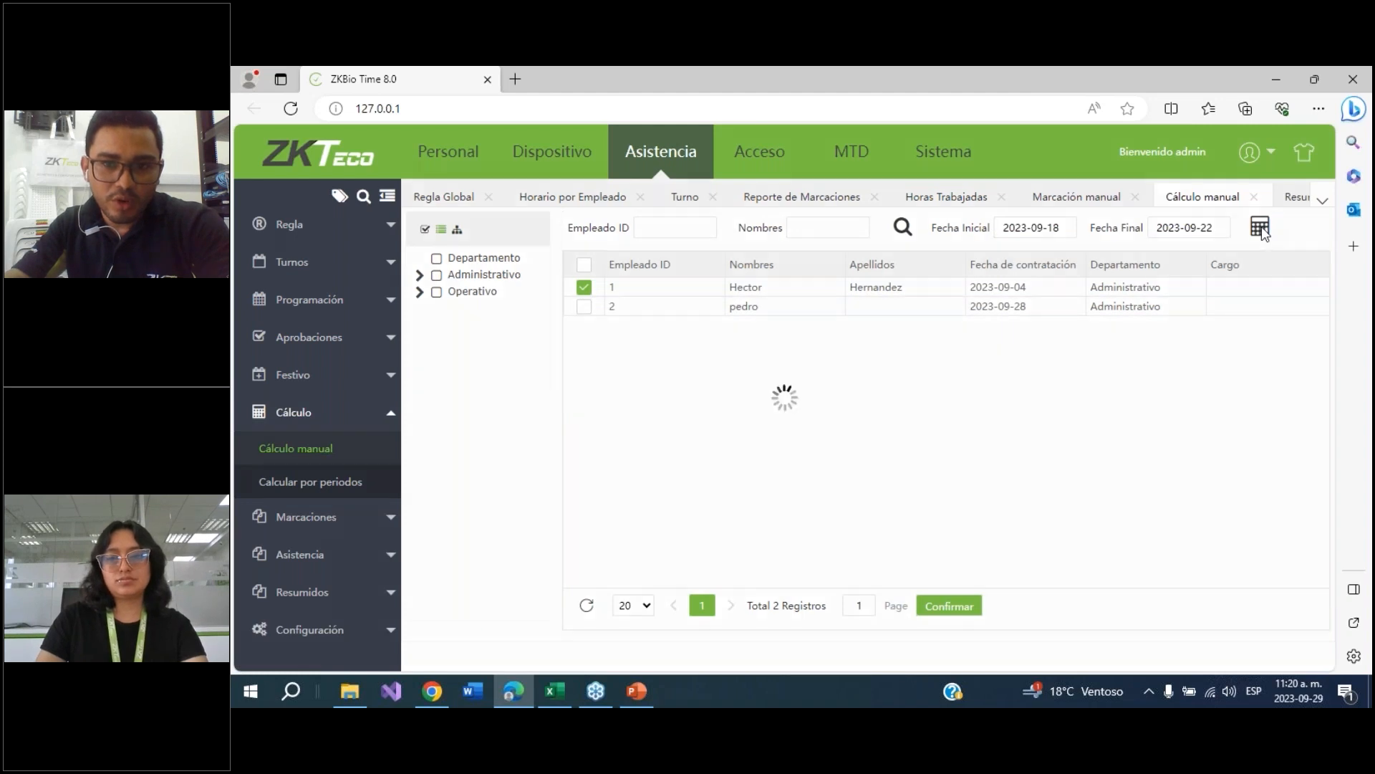
# Open the worked-hours report to review the recalculated hours
pyautogui.click(849, 447)
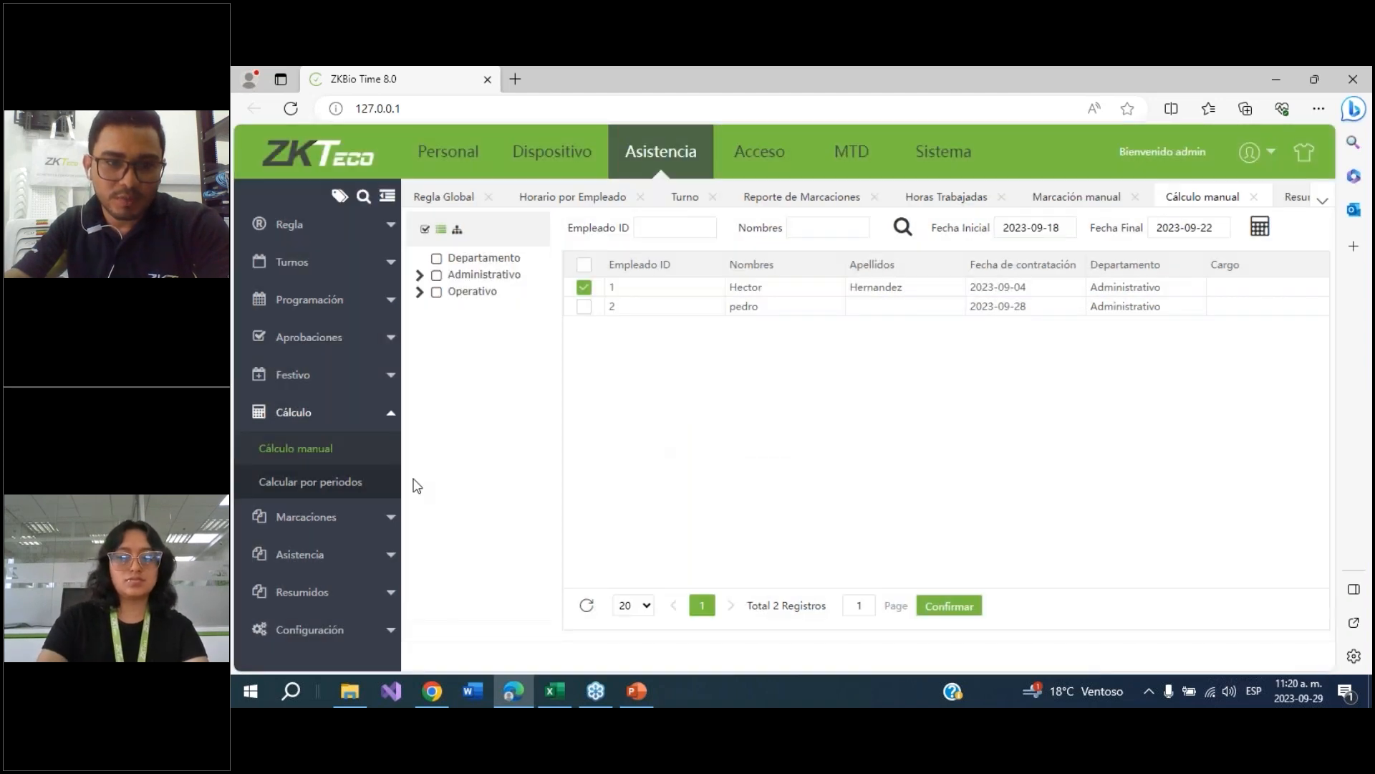
pyautogui.click(304, 556)
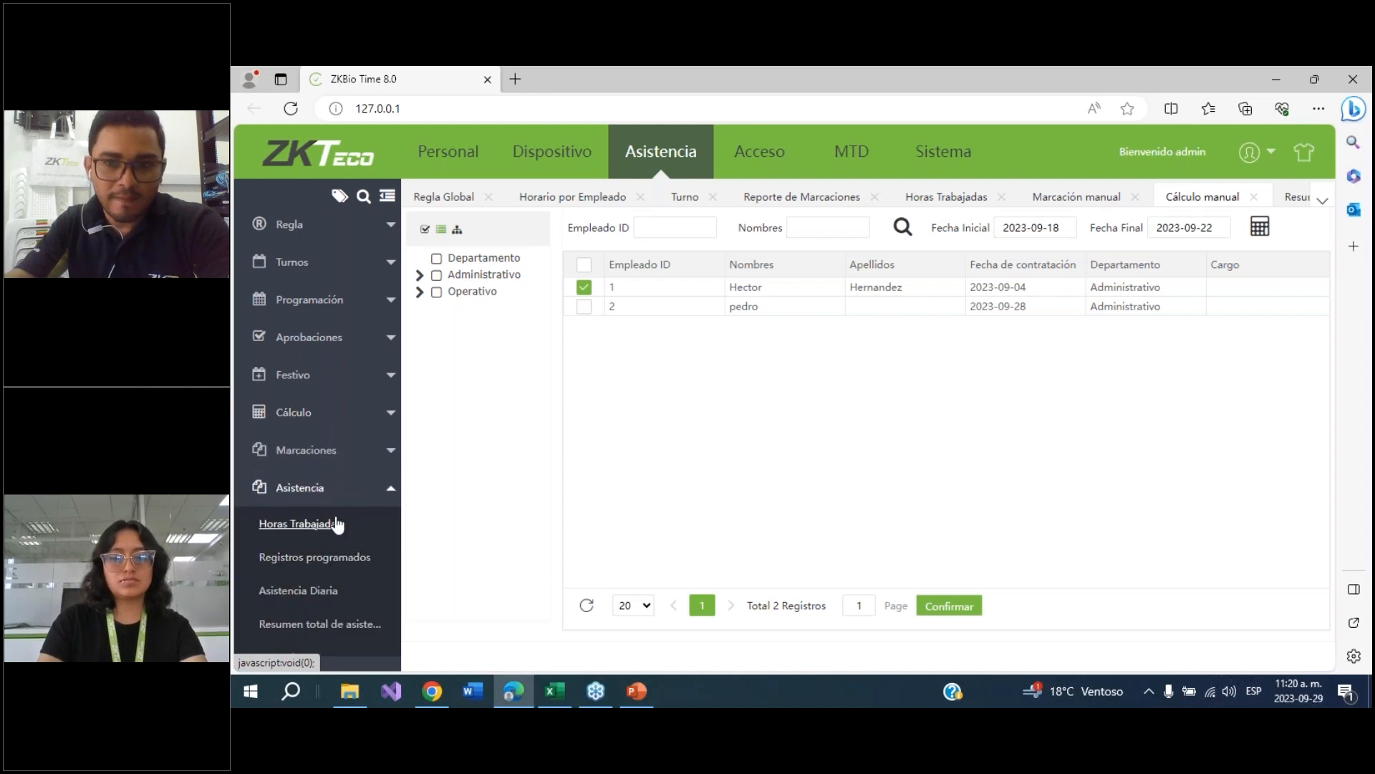
pyautogui.click(338, 525)
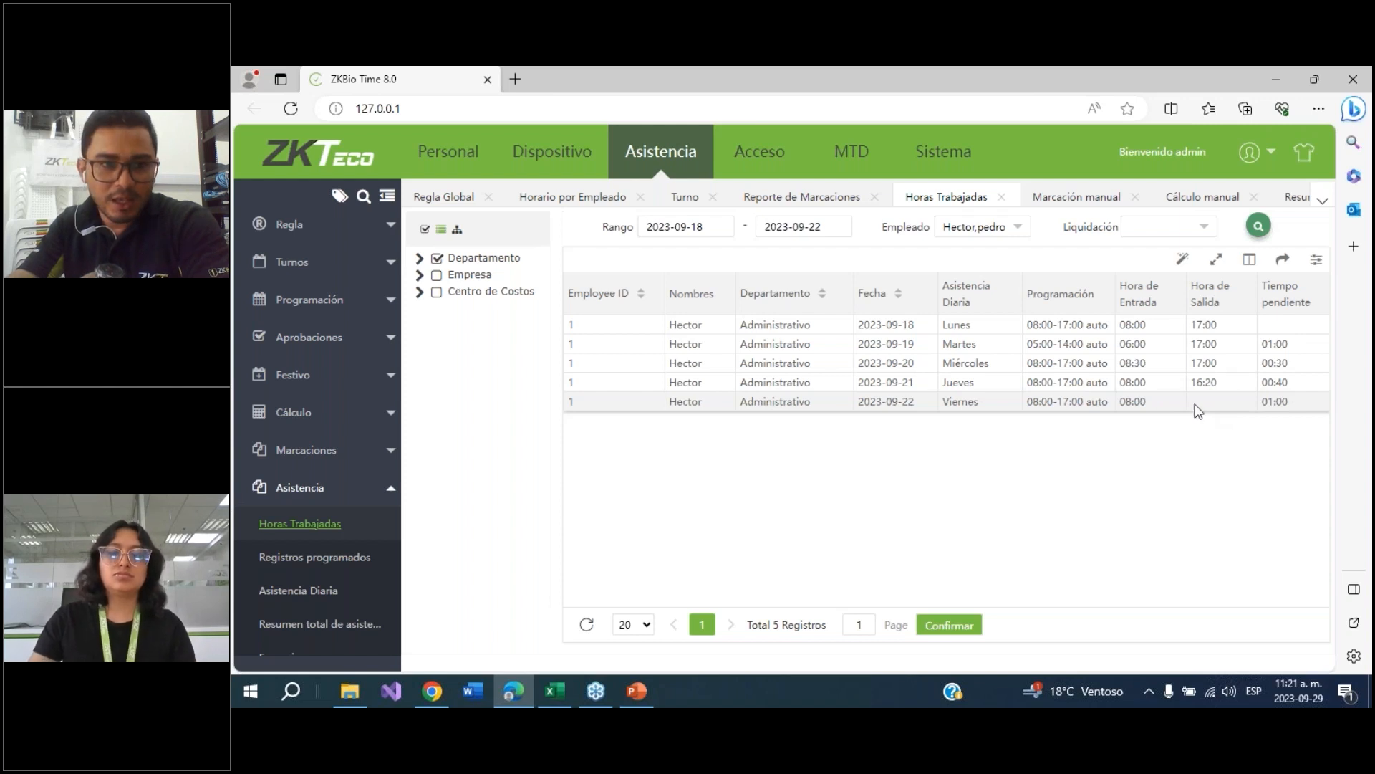
# Edit the auto shift and set its maximum punch range to 8
pyautogui.click(283, 267)
pyautogui.click(285, 303)
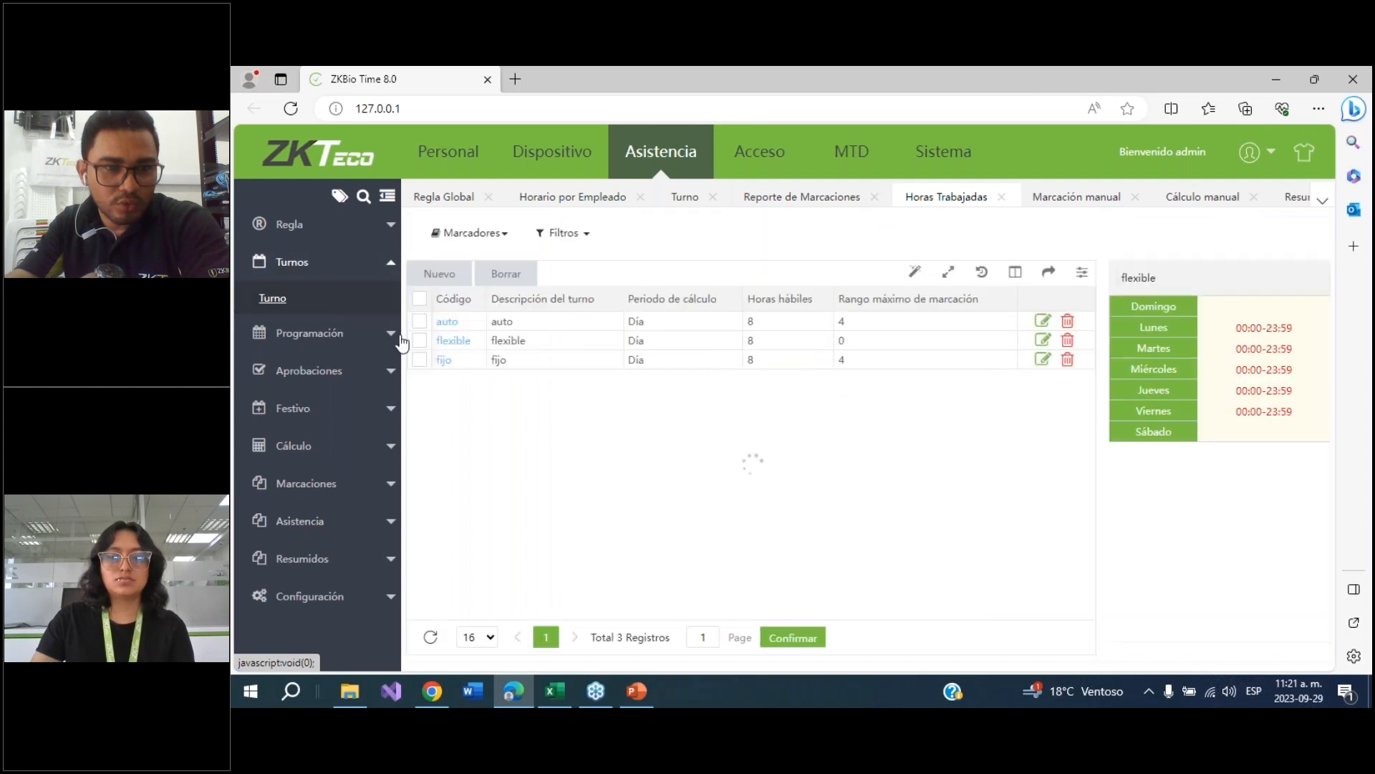
pyautogui.click(448, 324)
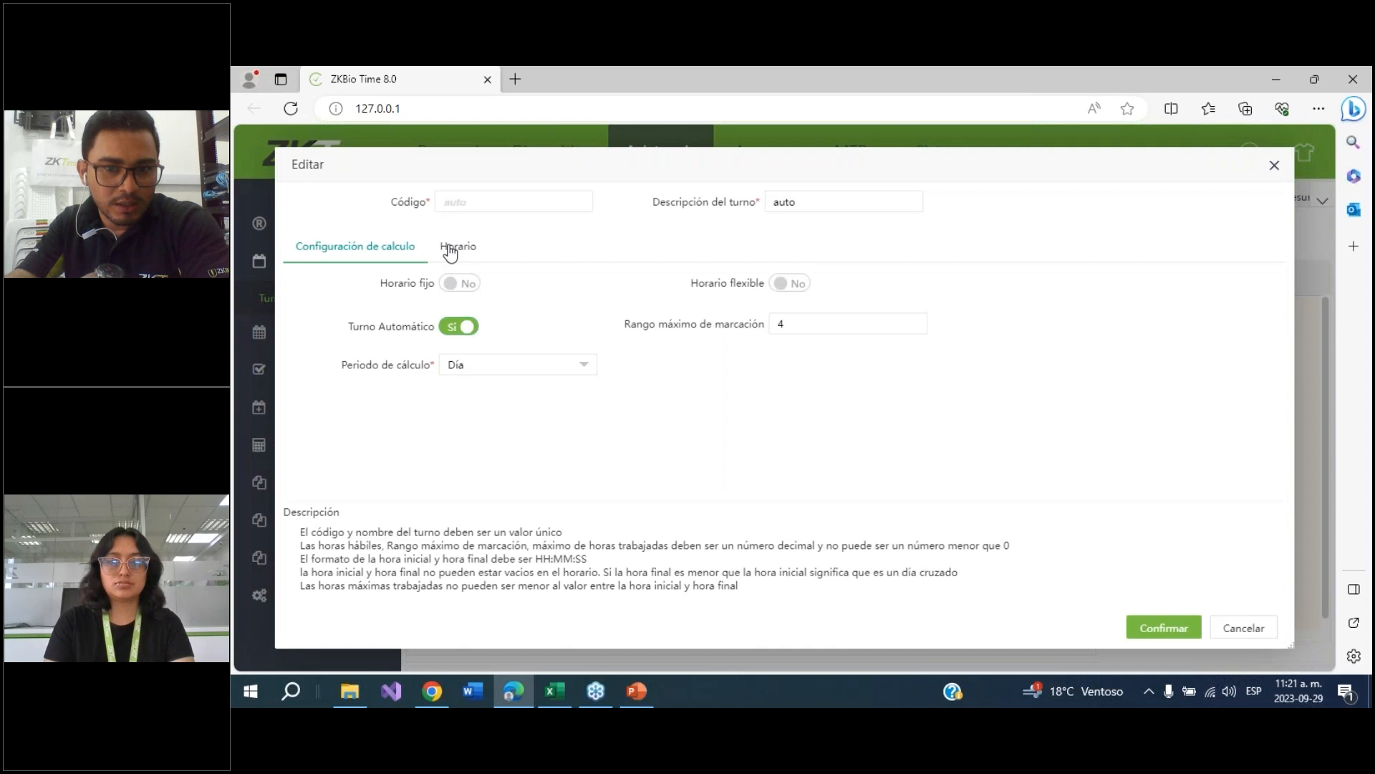
pyautogui.moveTo(789, 322); pyautogui.dragTo(780, 324)
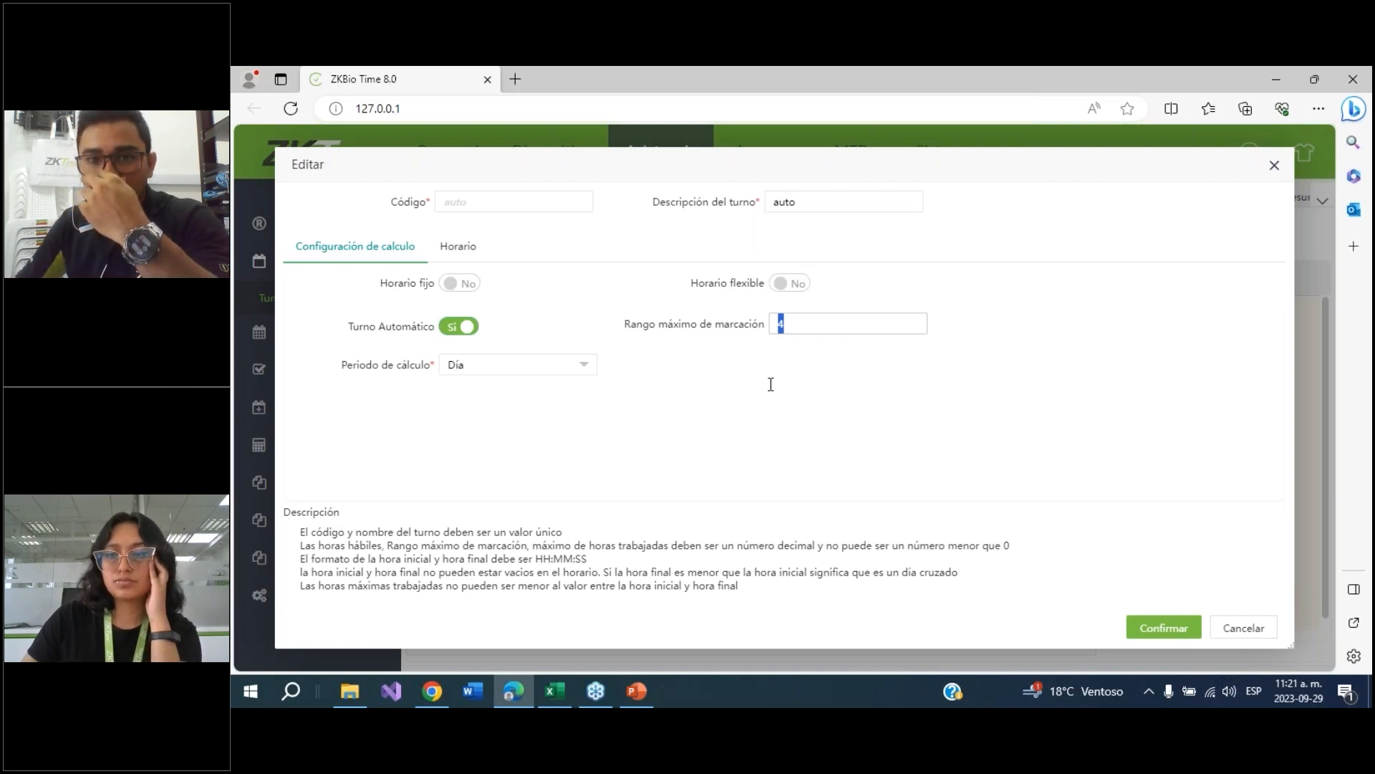
pyautogui.write('8')
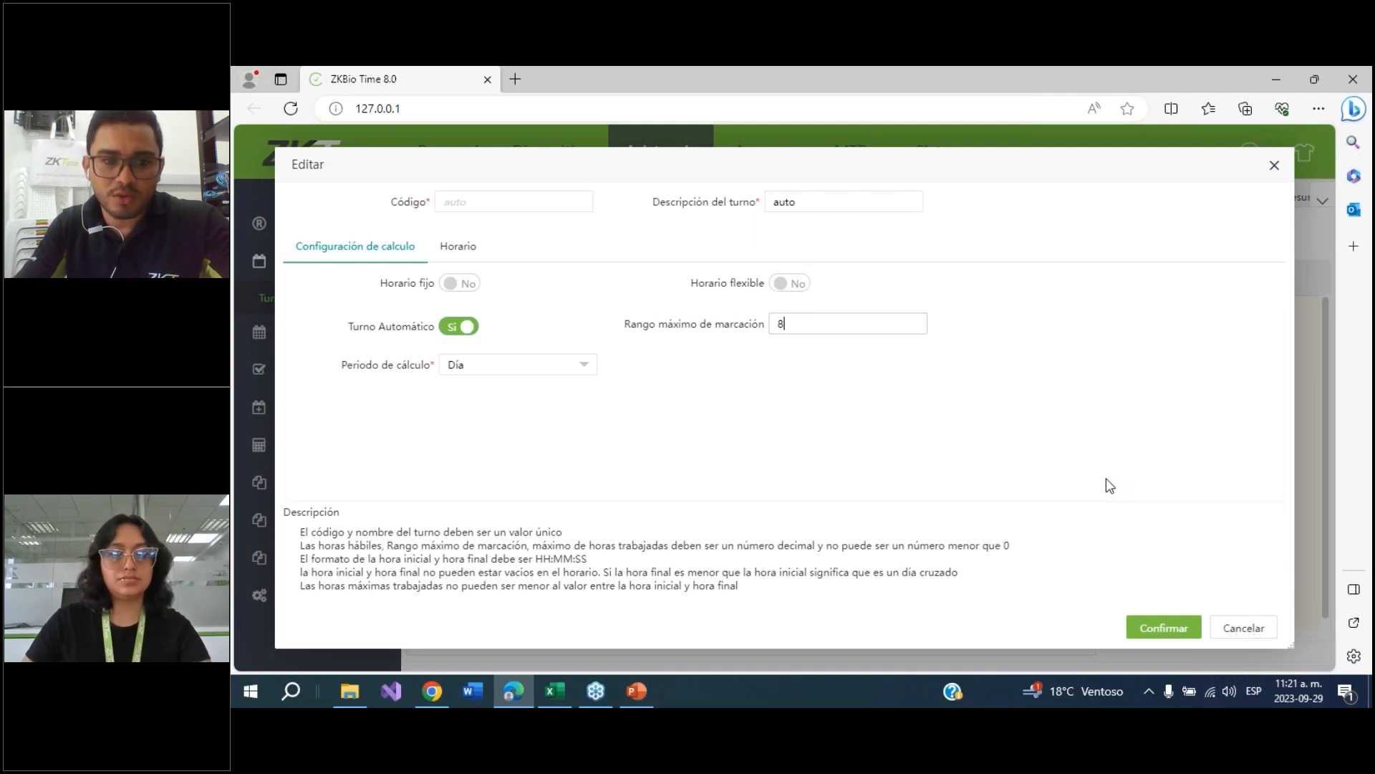
pyautogui.click(804, 320)
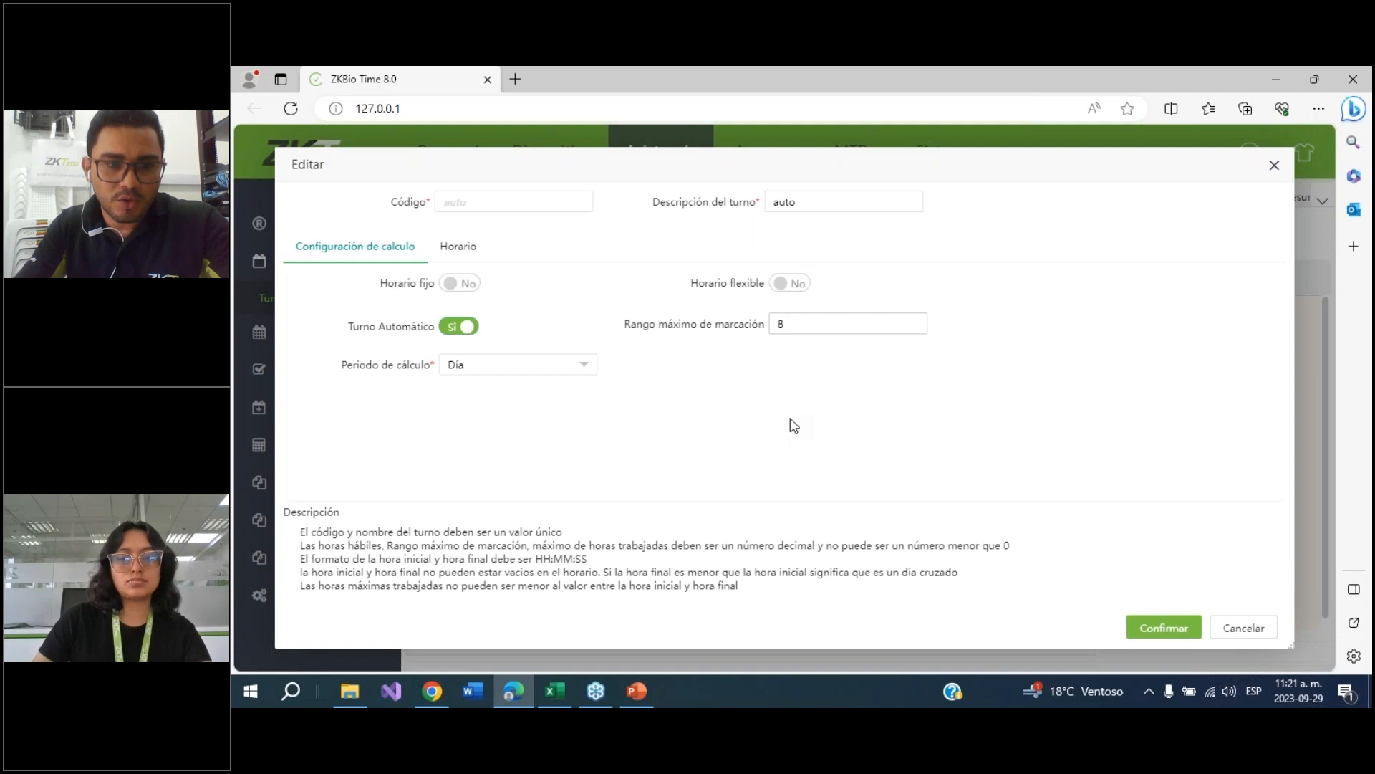
pyautogui.click(1146, 628)
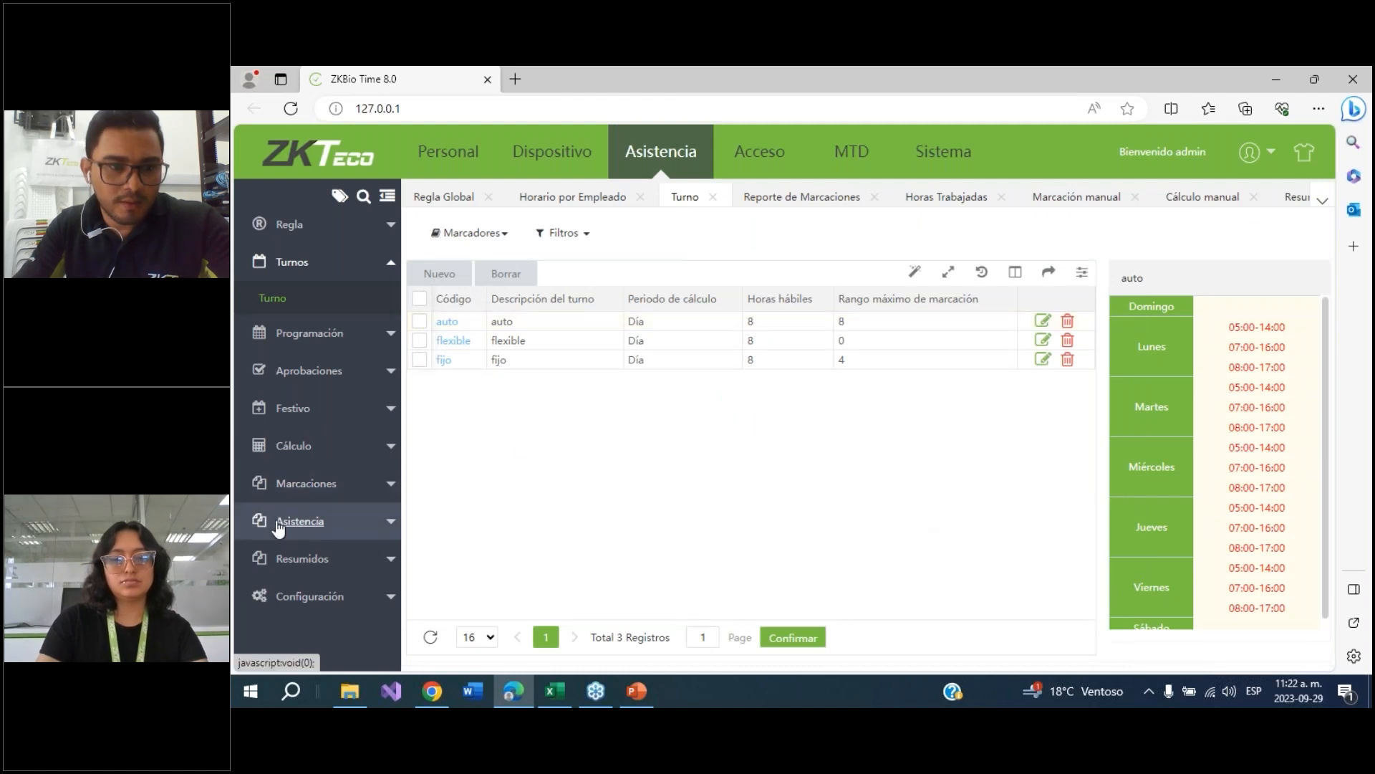
# Run the manual attendance calculation again for employee 1 over 2023-09-18 to 2023-09-22
pyautogui.click(293, 448)
pyautogui.click(310, 452)
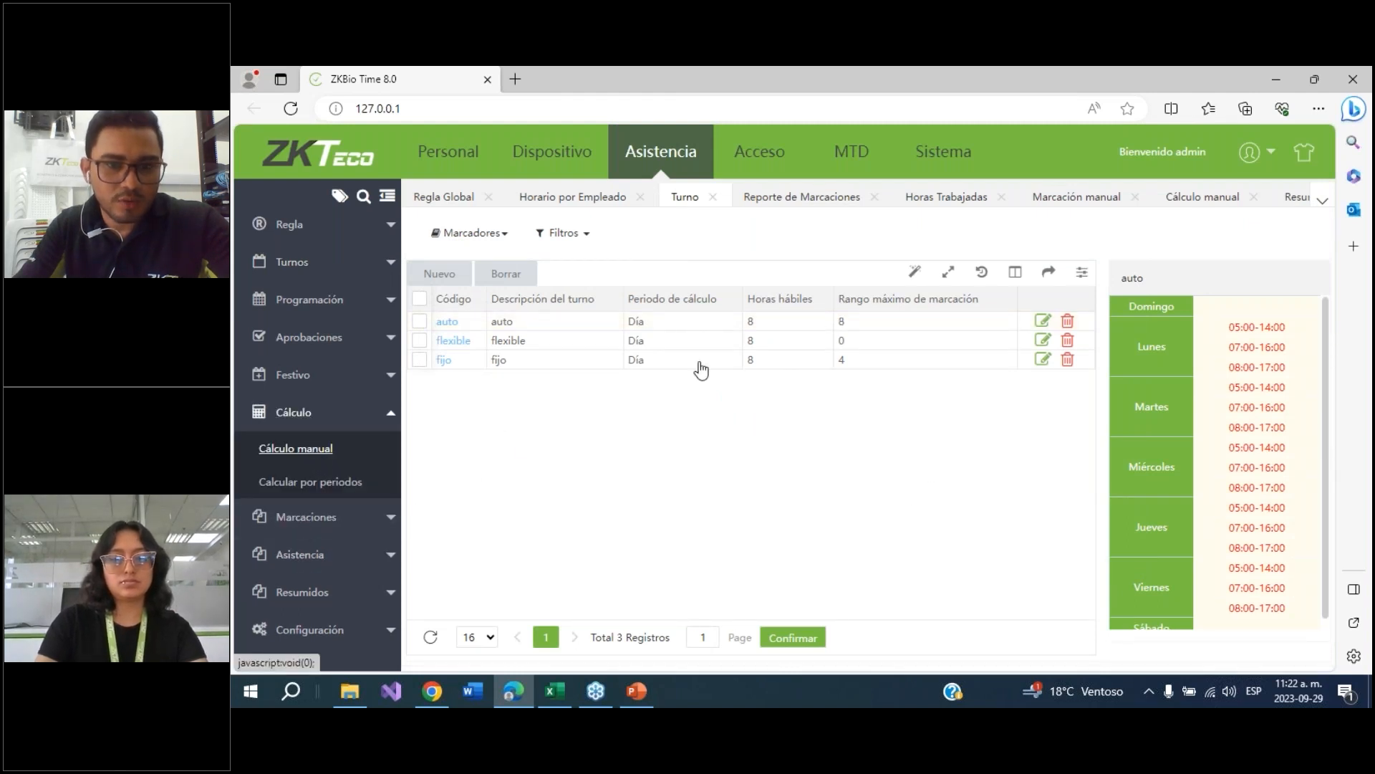
pyautogui.click(708, 285)
pyautogui.click(1264, 232)
# In the worked-hours report, show the Ordinarias diurnas, Ordinarias nocturnas, Extra diurna and Extra nocturna columns
pyautogui.click(290, 556)
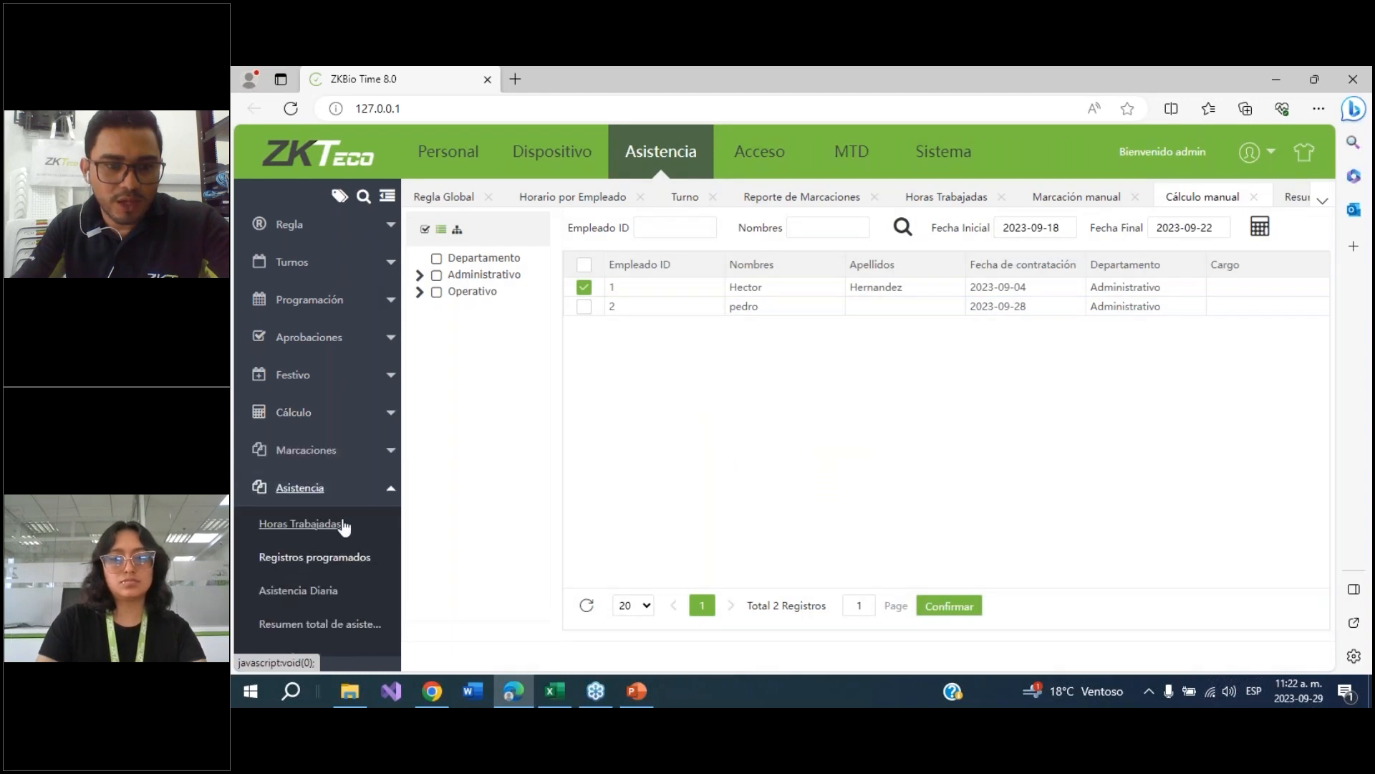
pyautogui.click(307, 524)
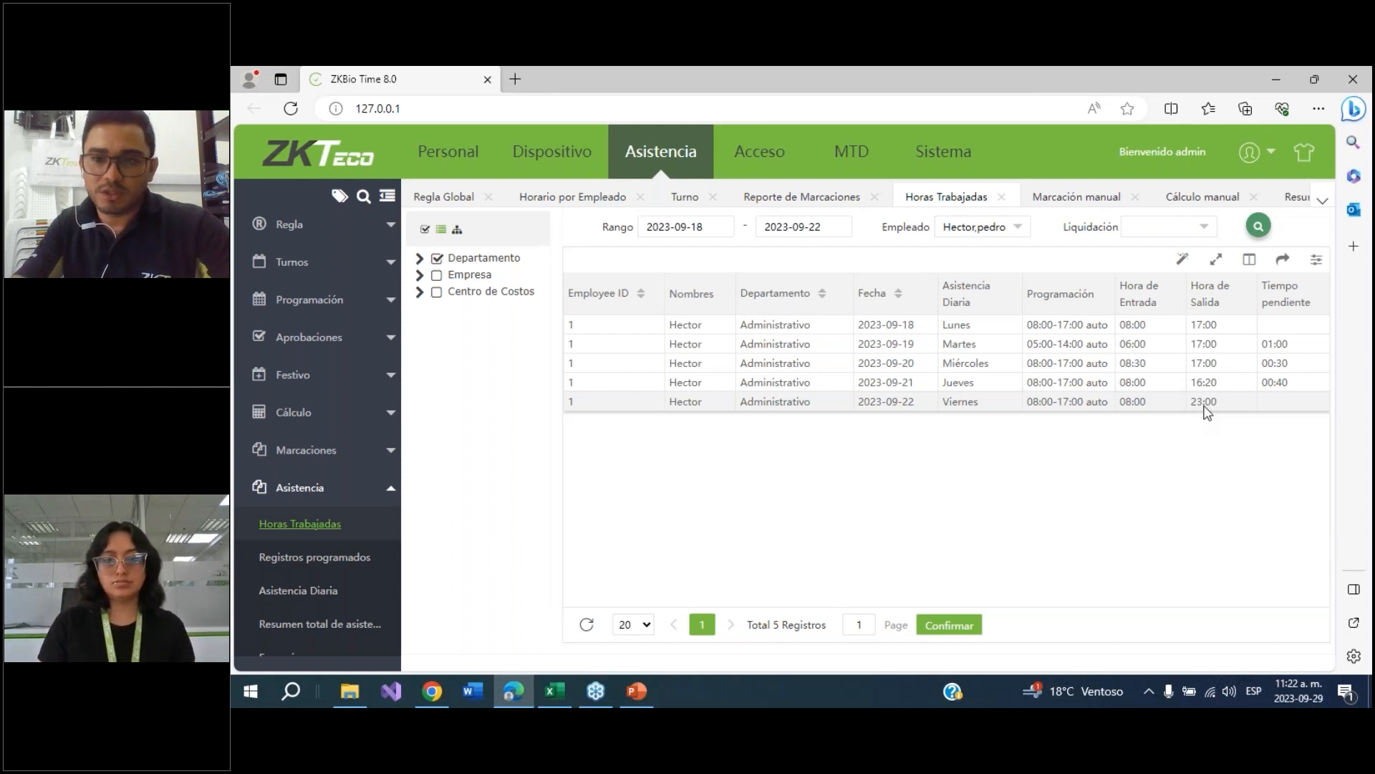
pyautogui.click(1252, 267)
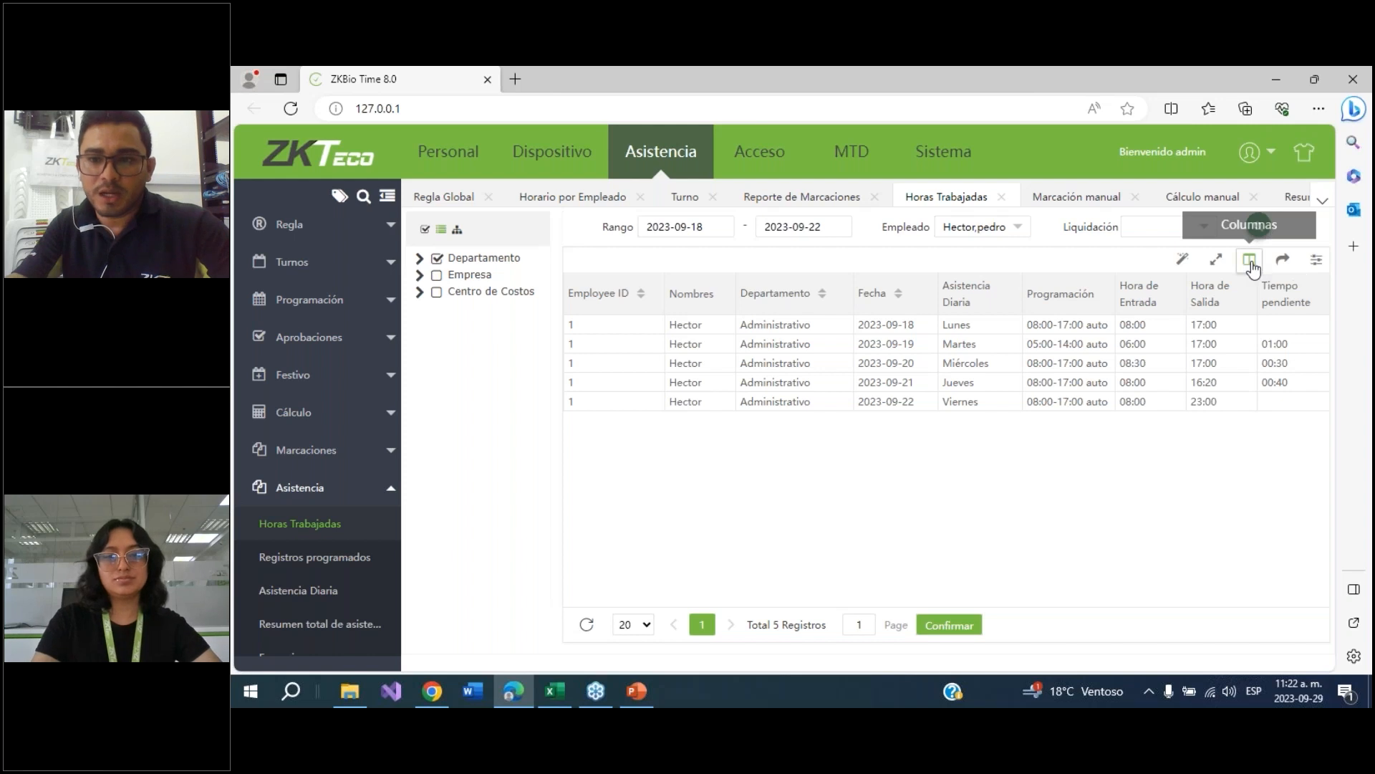
pyautogui.scroll(-5, 1126, 425)
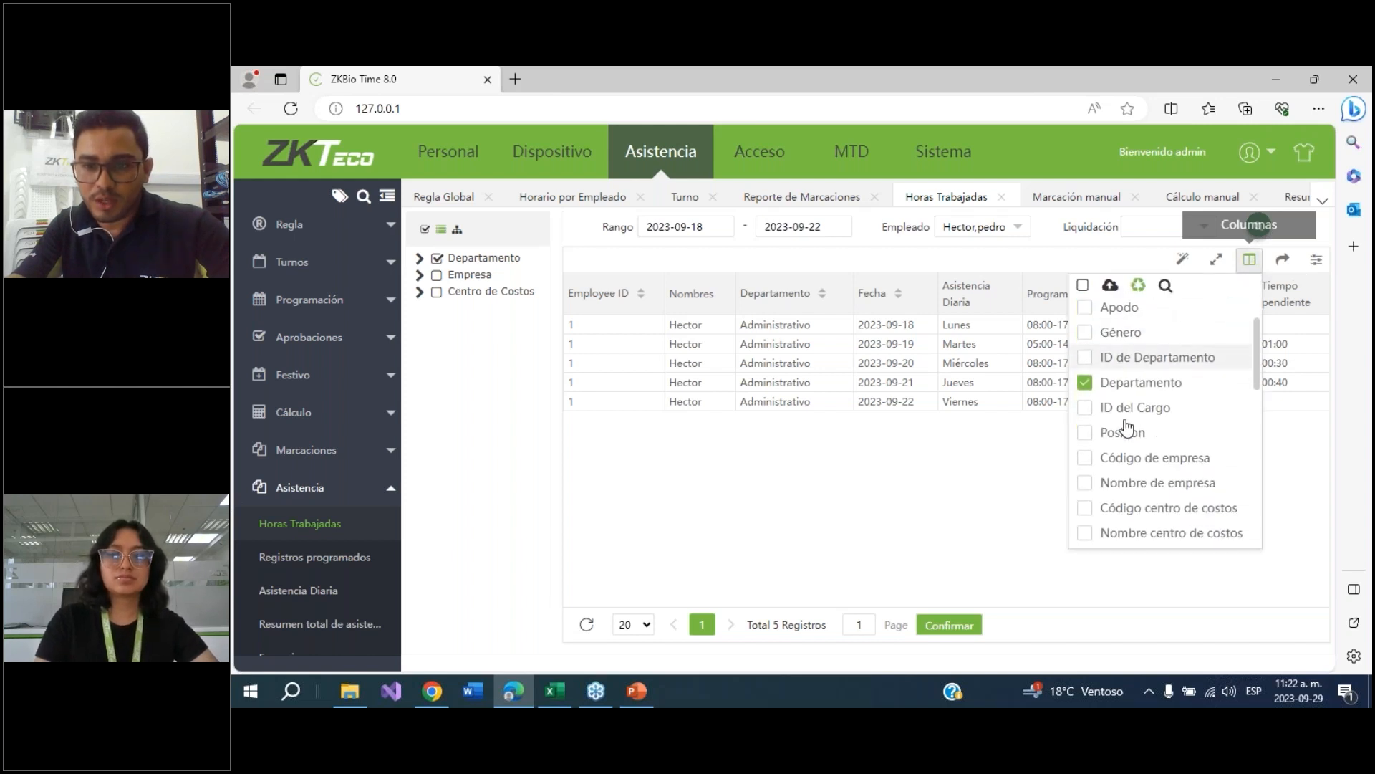
pyautogui.scroll(-1, 1128, 428)
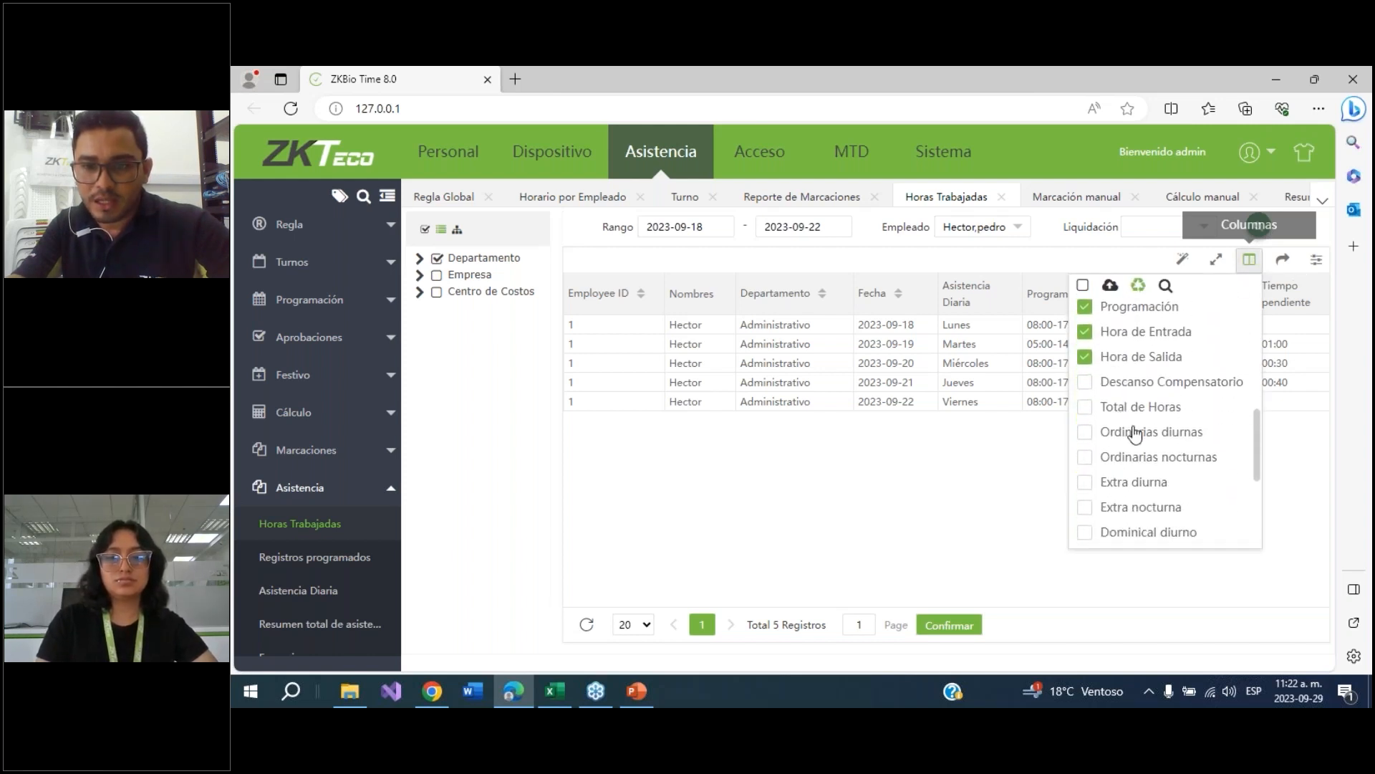
pyautogui.click(1086, 432)
pyautogui.click(1086, 457)
pyautogui.scroll(-1, 1098, 478)
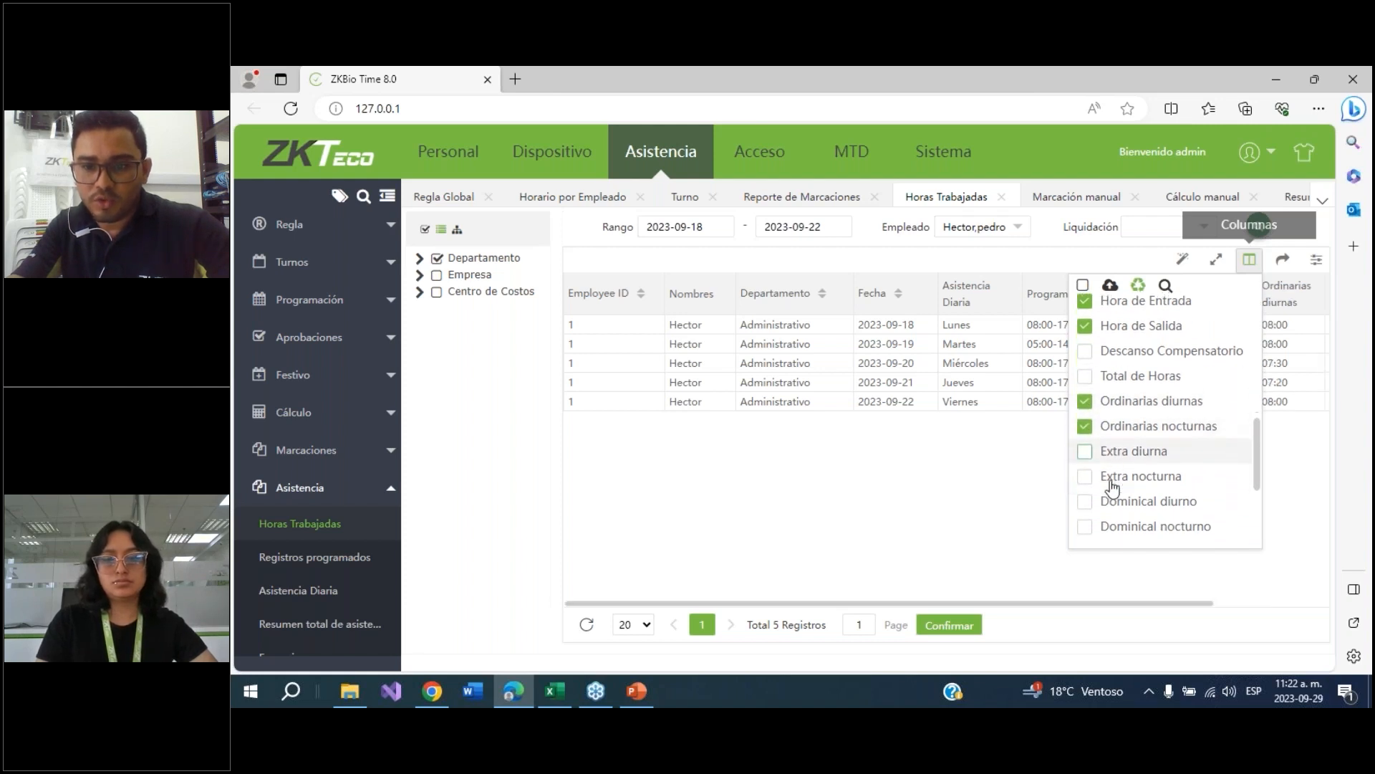
pyautogui.click(1086, 444)
pyautogui.click(1086, 469)
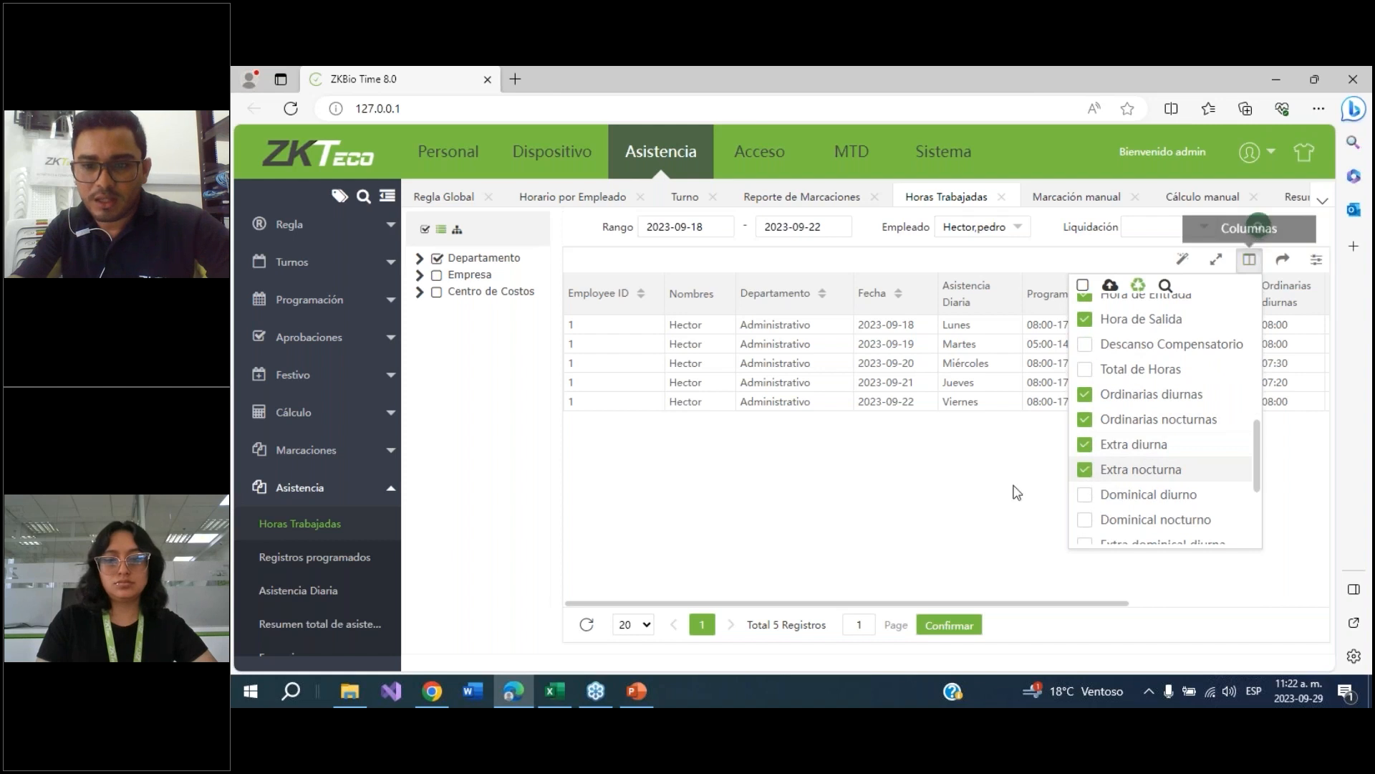
pyautogui.click(1030, 494)
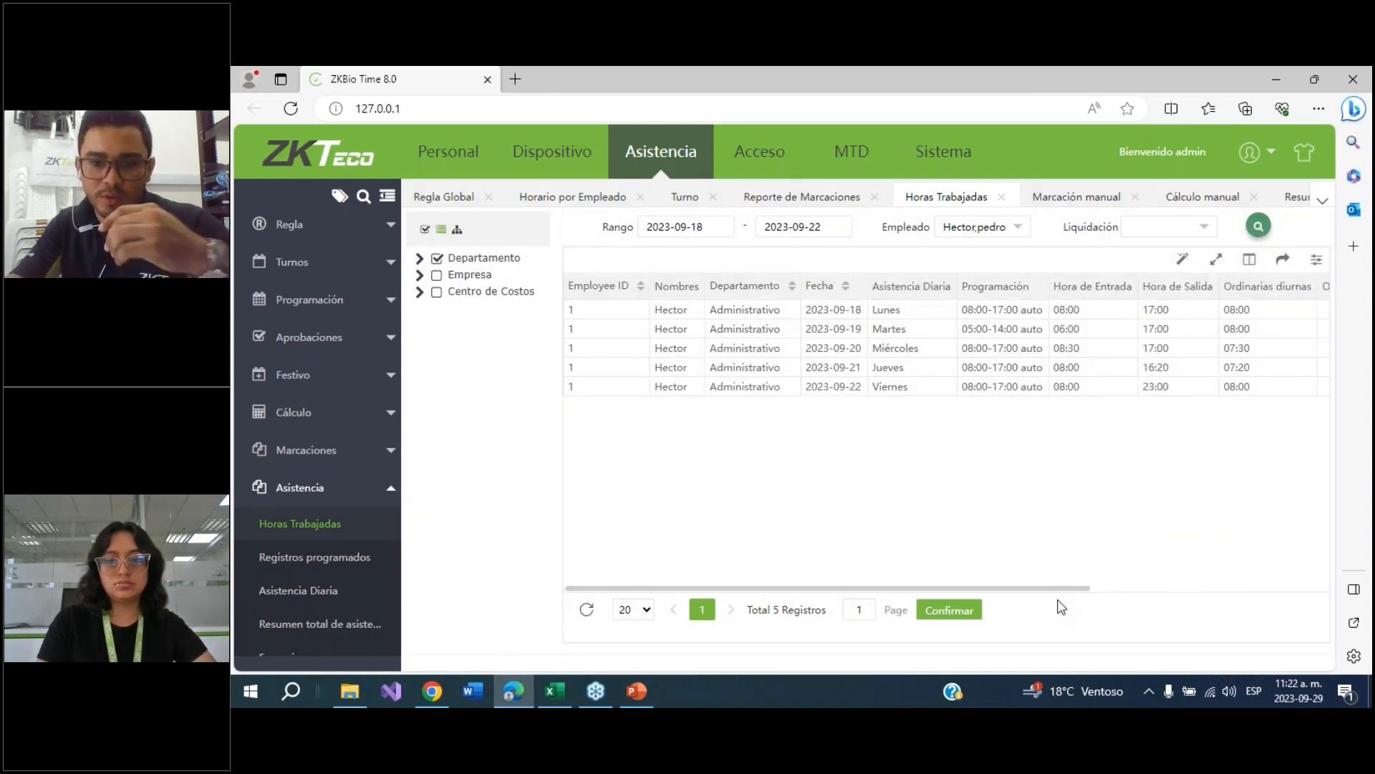
# Review the worked-hours report's ordinary and extra hour columns for each day
pyautogui.moveTo(1075, 589); pyautogui.dragTo(1365, 554)
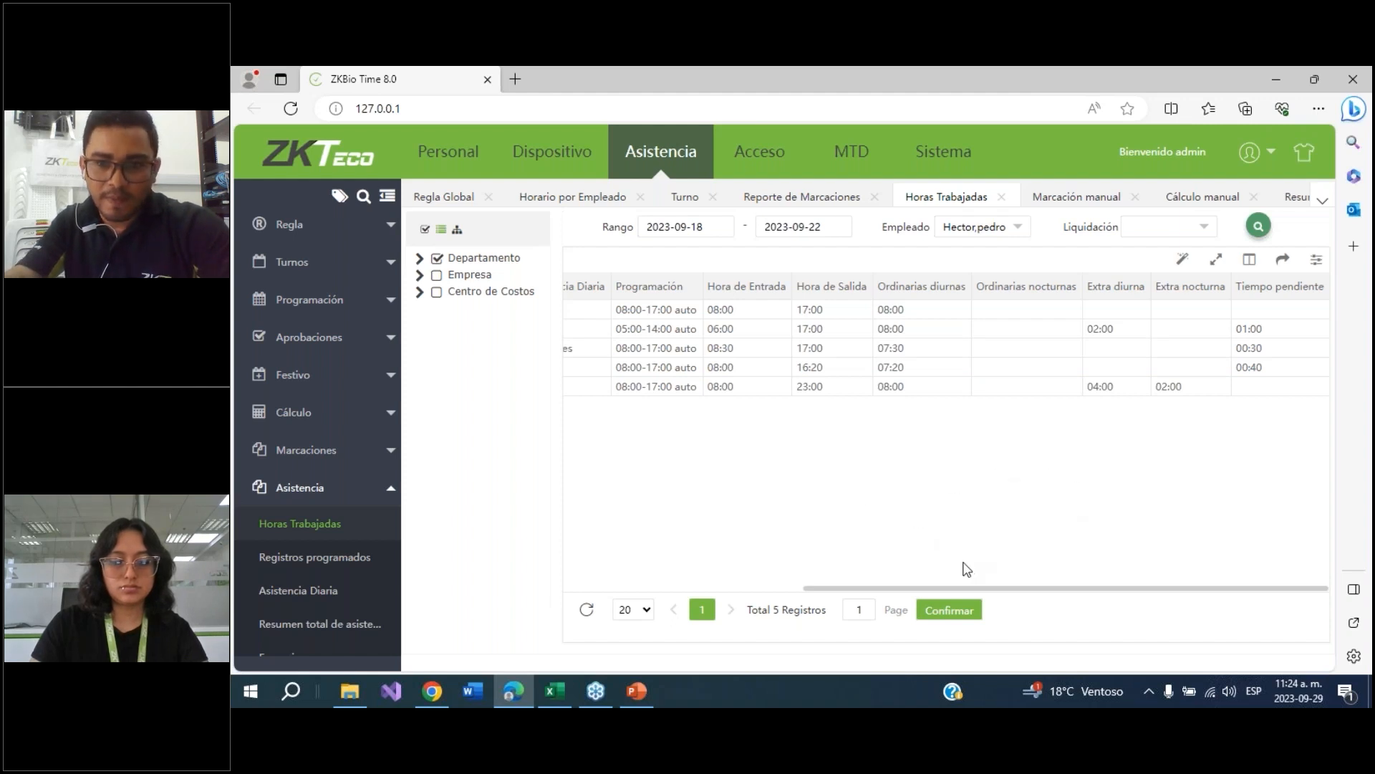
pyautogui.moveTo(960, 588); pyautogui.dragTo(706, 586)
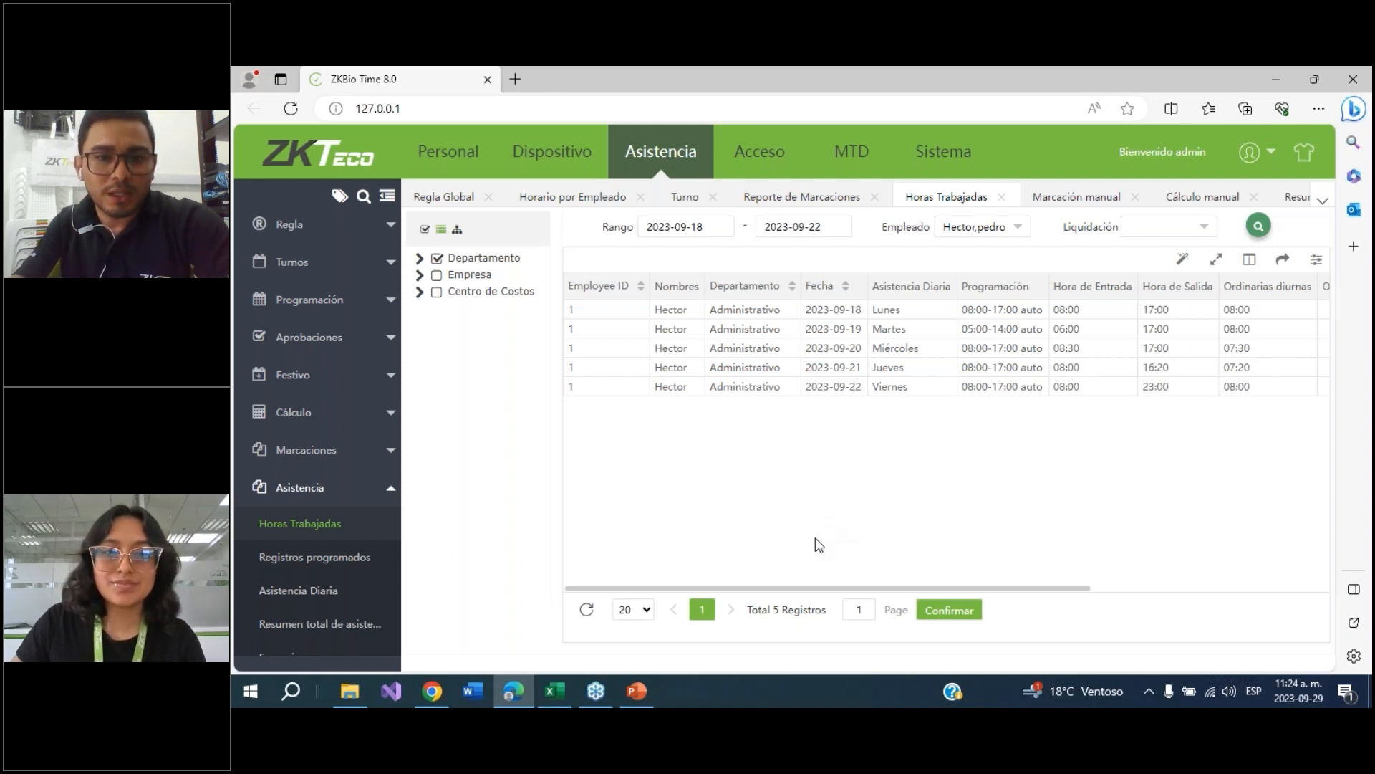
pyautogui.moveTo(777, 589)
pyautogui.mouseDown()
pyautogui.moveTo(905, 602)
pyautogui.moveTo(770, 597)
pyautogui.mouseUp()
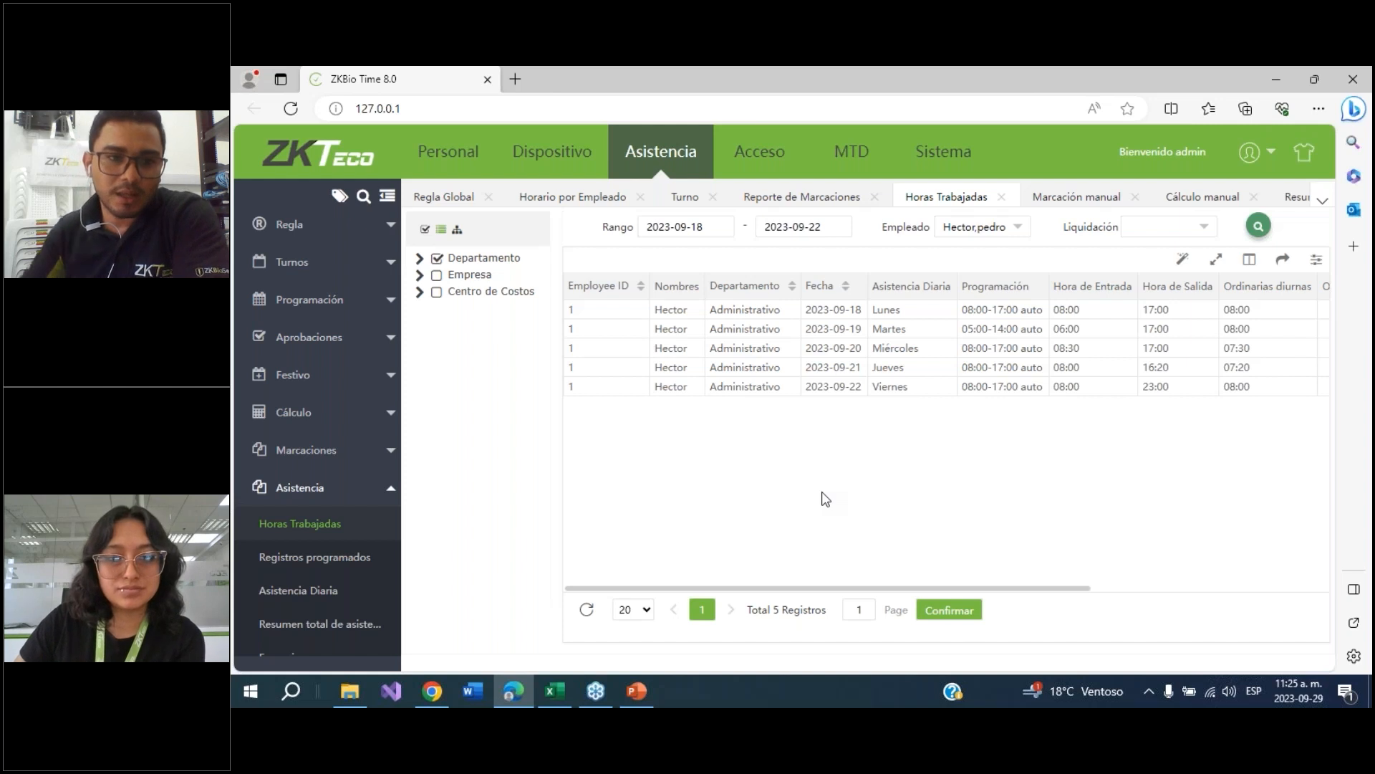
# Browse the approvals section's permission and manual punch lists
pyautogui.click(326, 343)
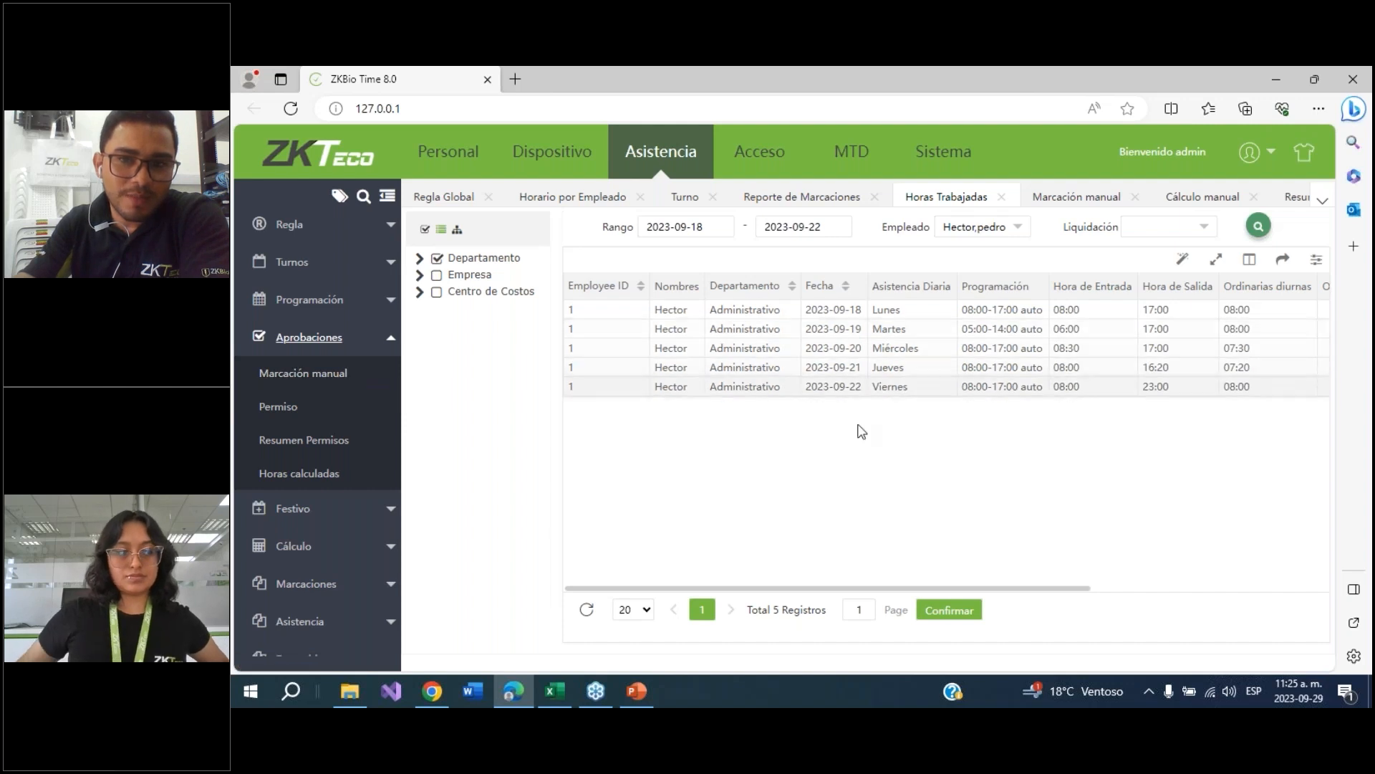
pyautogui.click(284, 414)
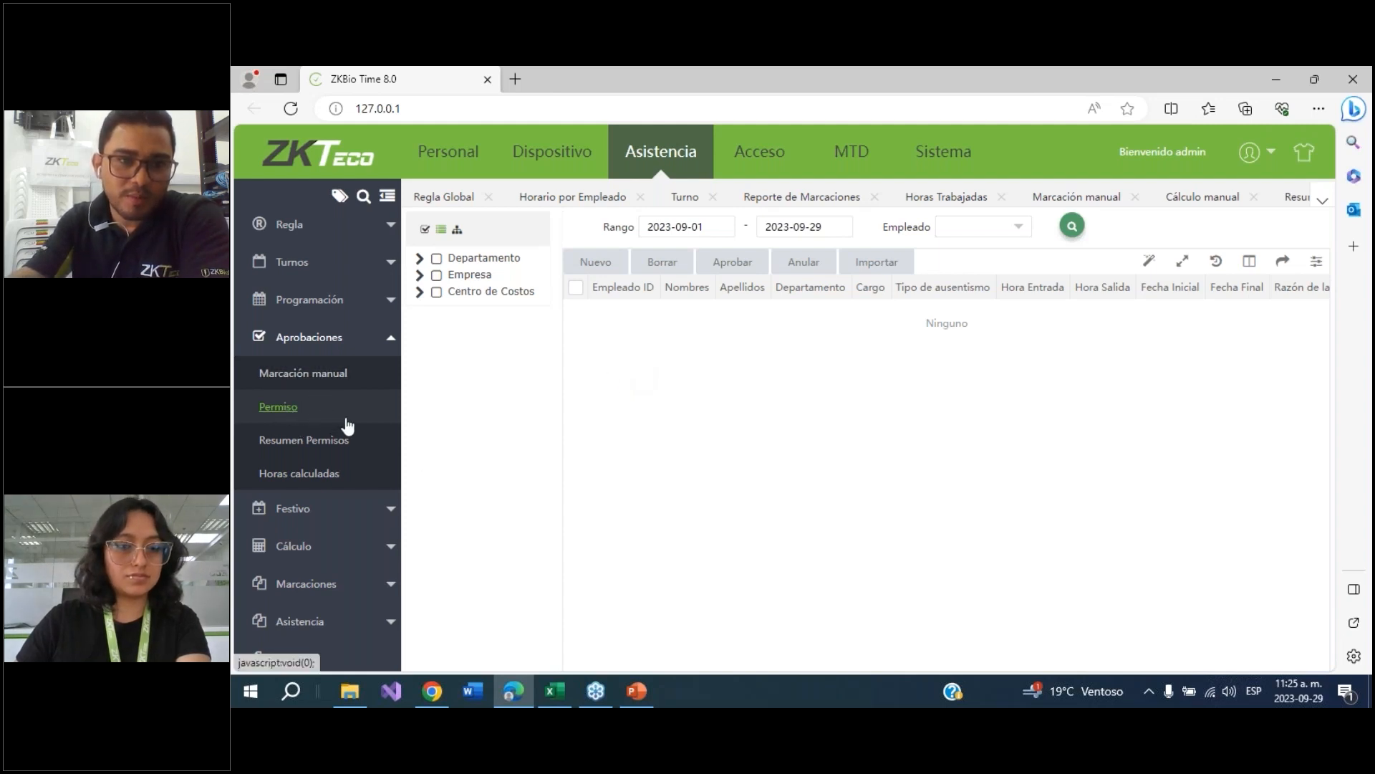
pyautogui.click(308, 378)
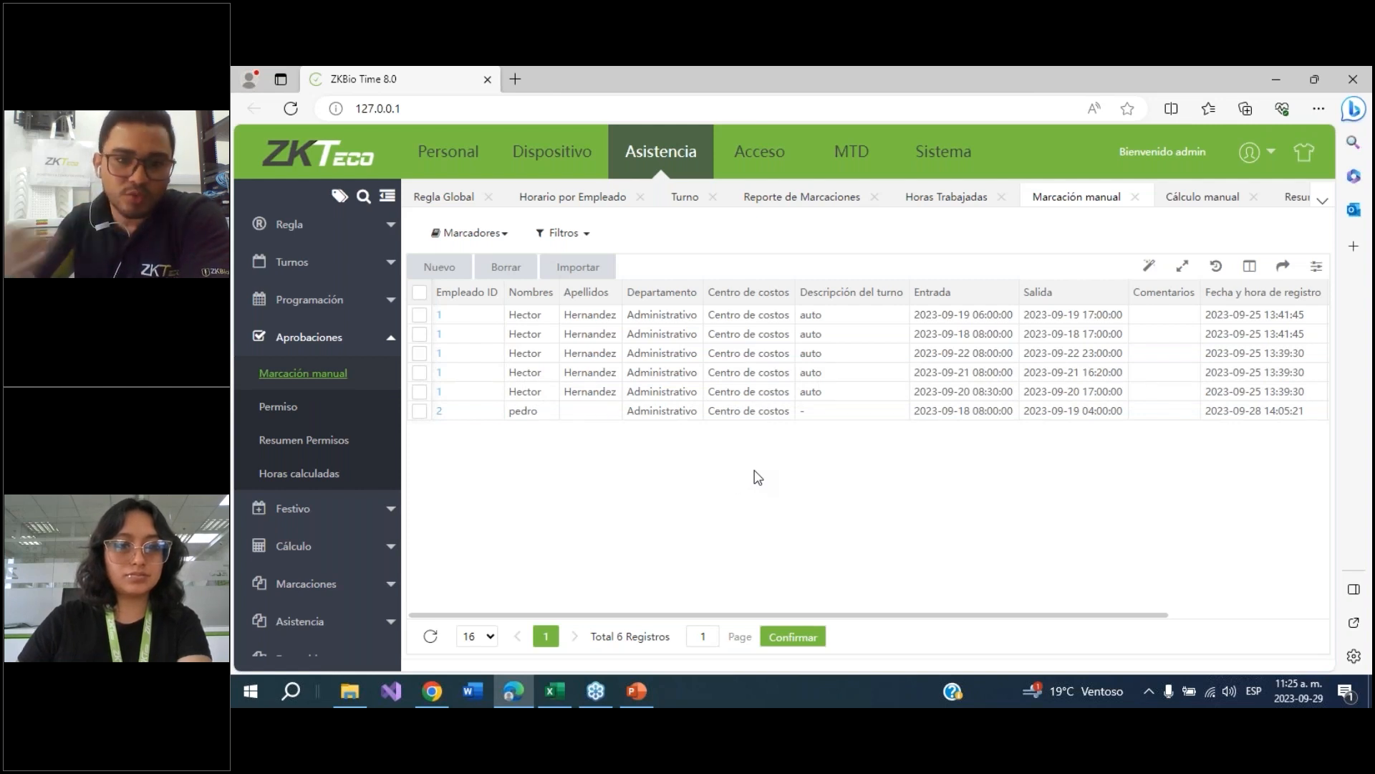
pyautogui.click(306, 408)
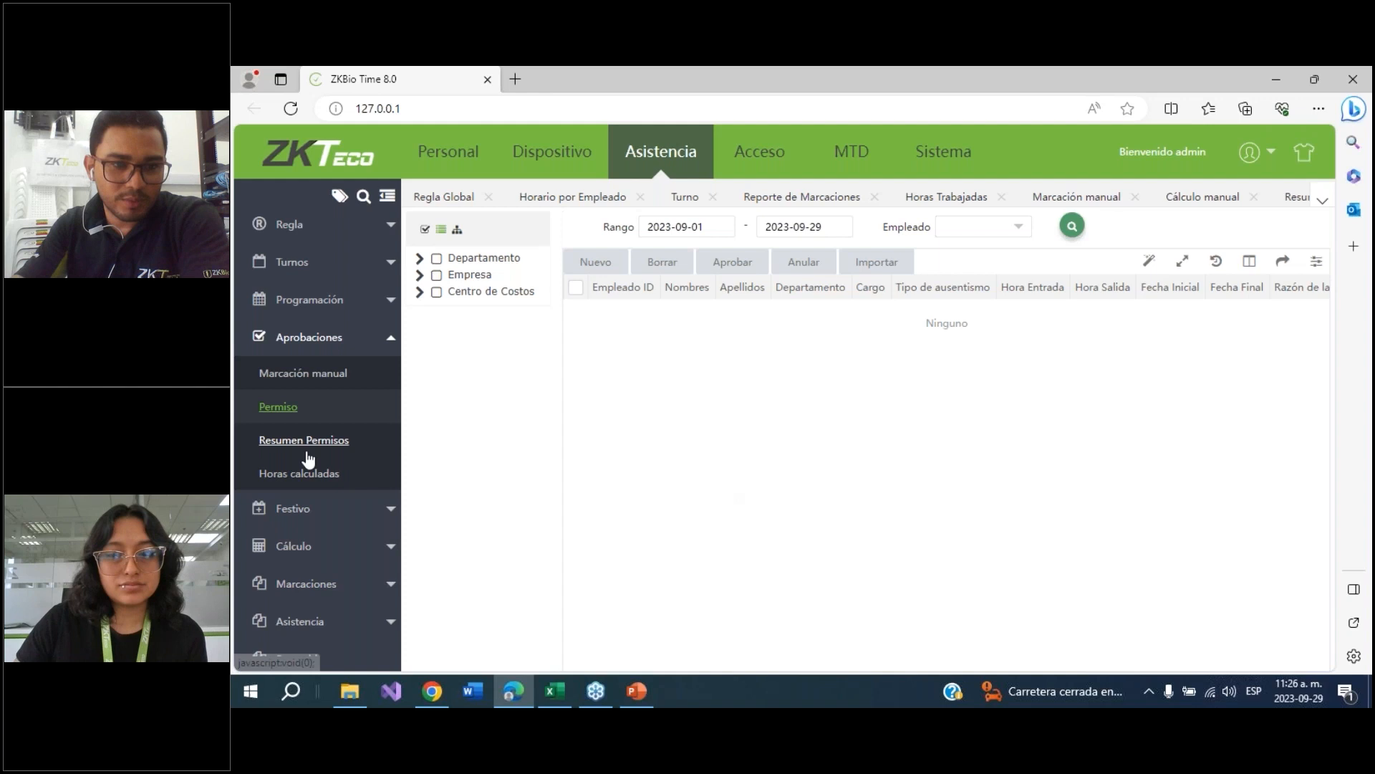
# Open the report configuration and view its function keys and display-columns settings
pyautogui.scroll(-1, 321, 634)
pyautogui.click(313, 645)
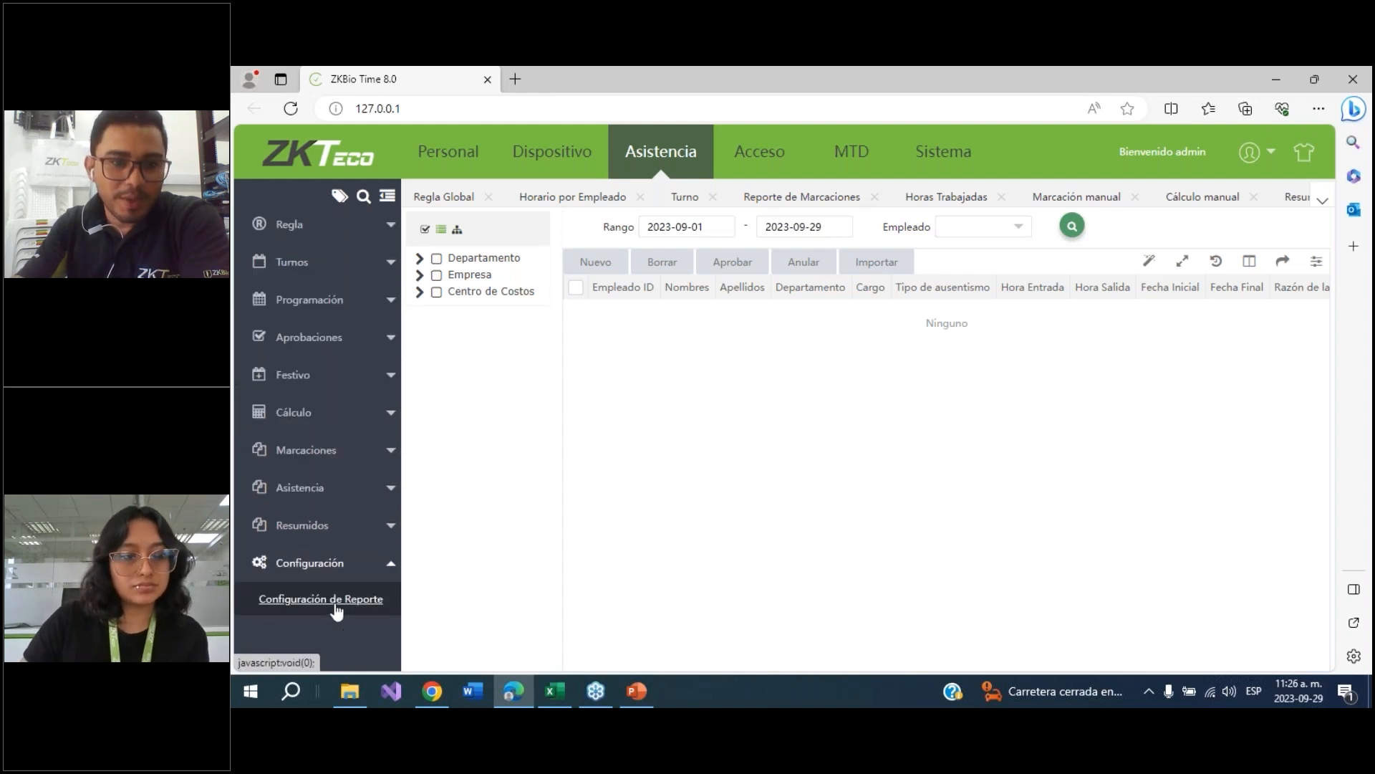
pyautogui.click(335, 603)
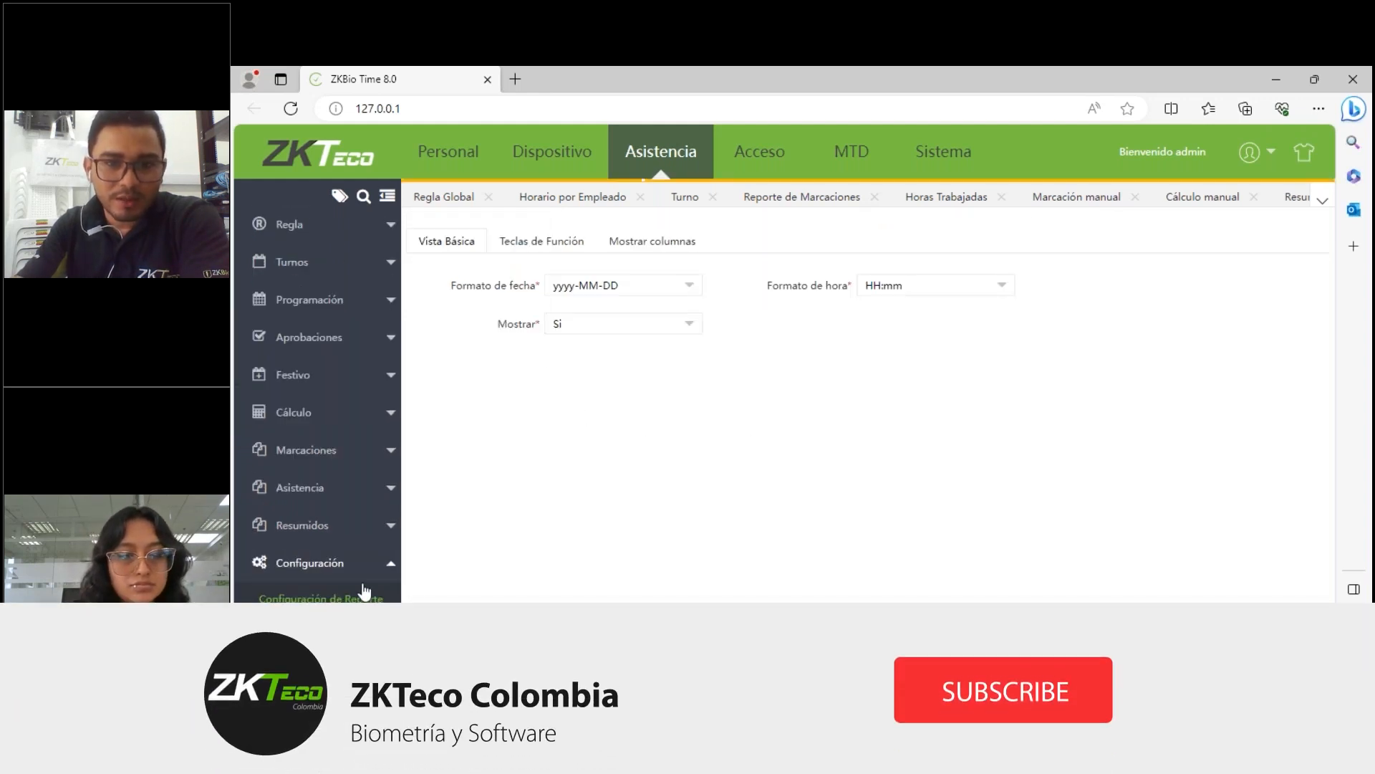
pyautogui.click(542, 241)
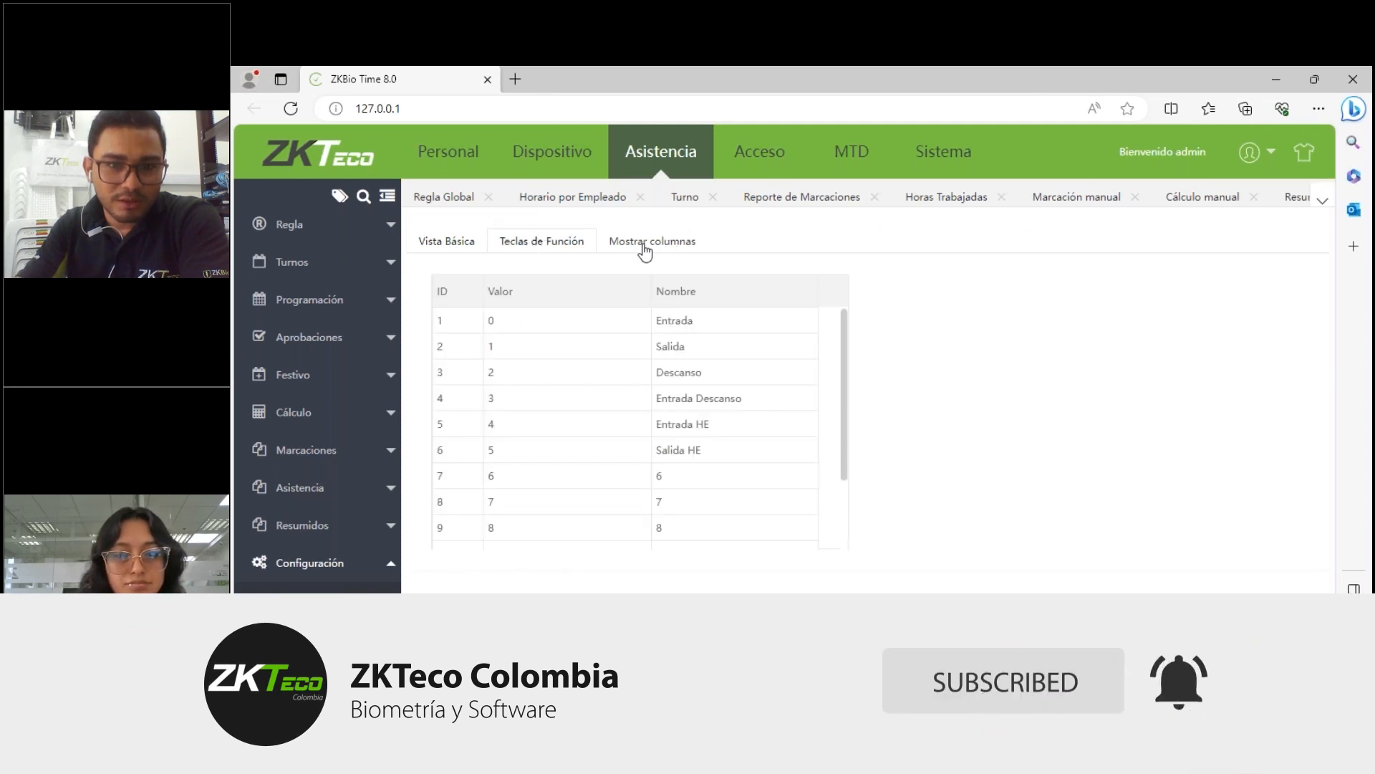
pyautogui.click(654, 243)
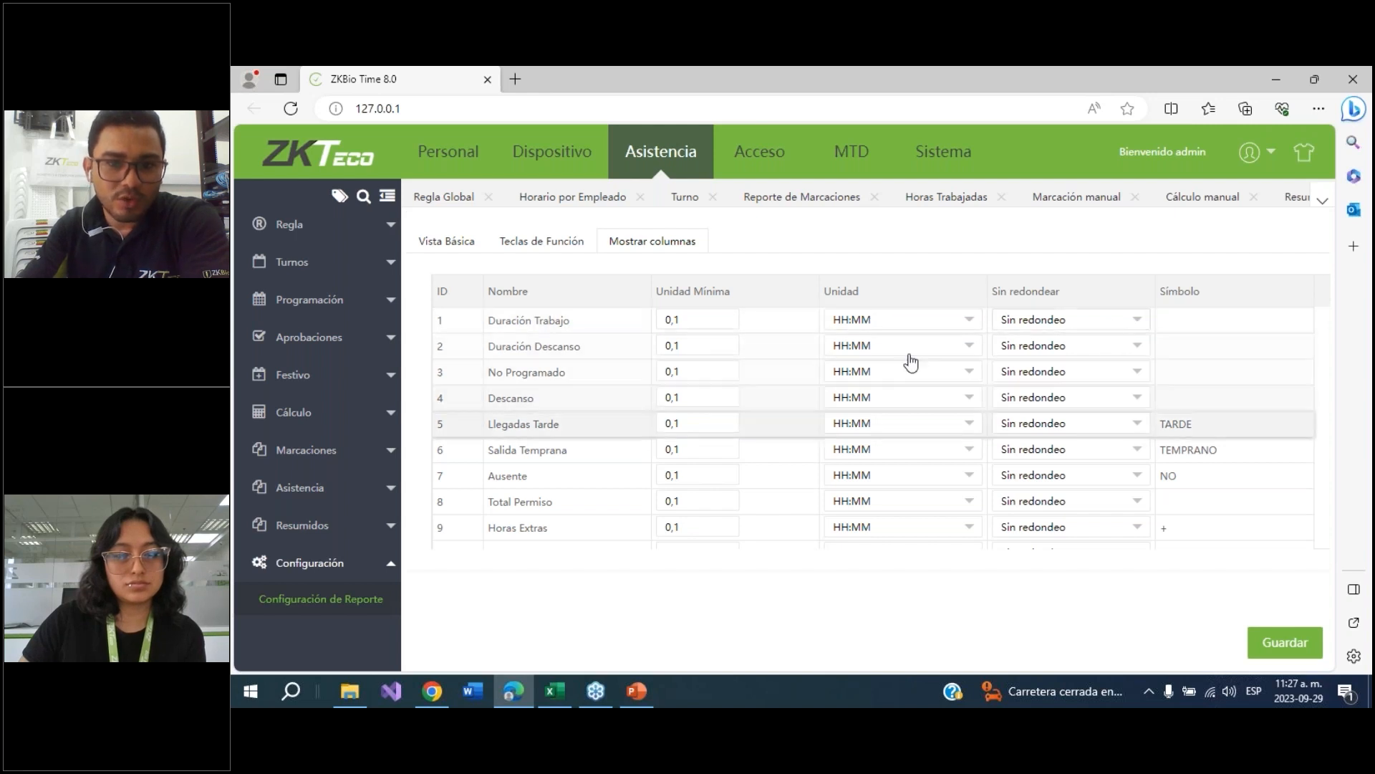
# Examine the unit and rounding options of the report's display columns
pyautogui.moveTo(691, 319)
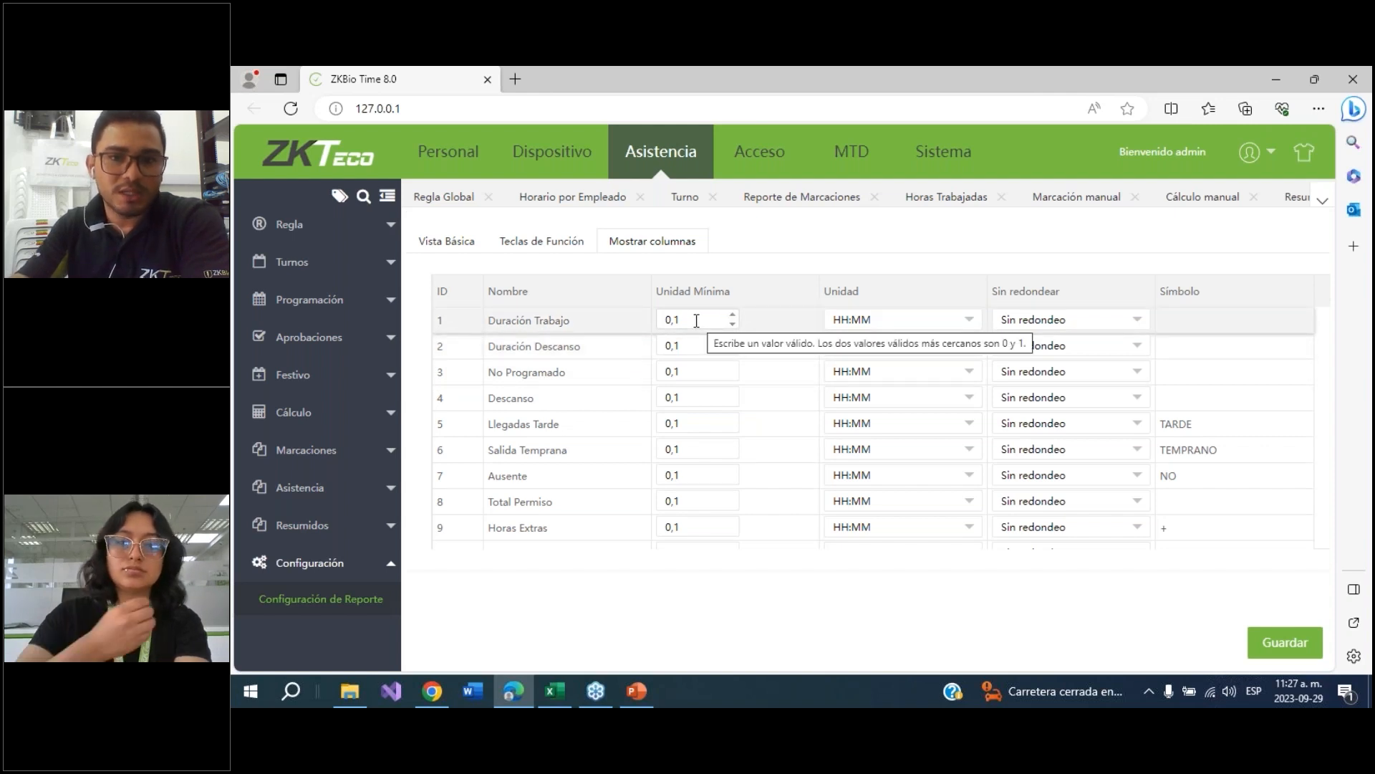
pyautogui.click(968, 322)
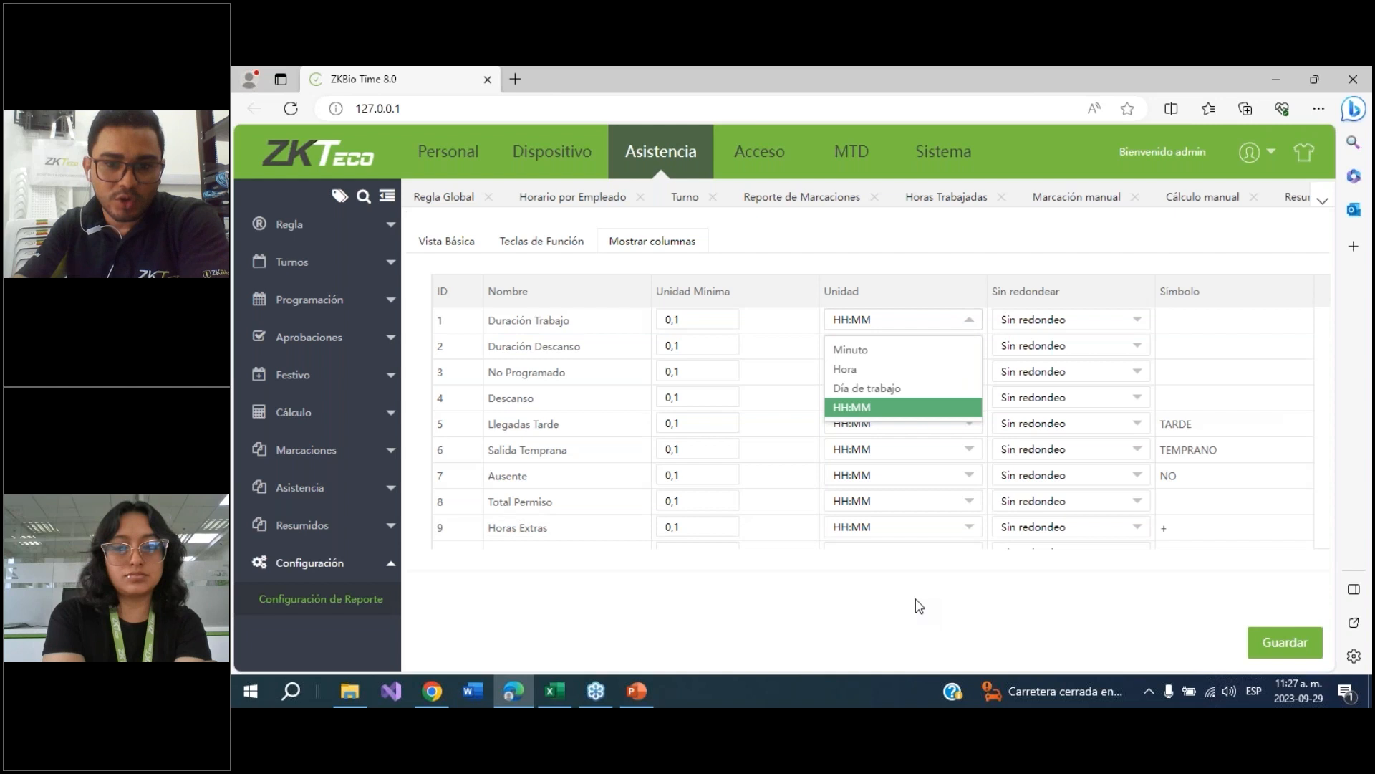
pyautogui.click(909, 568)
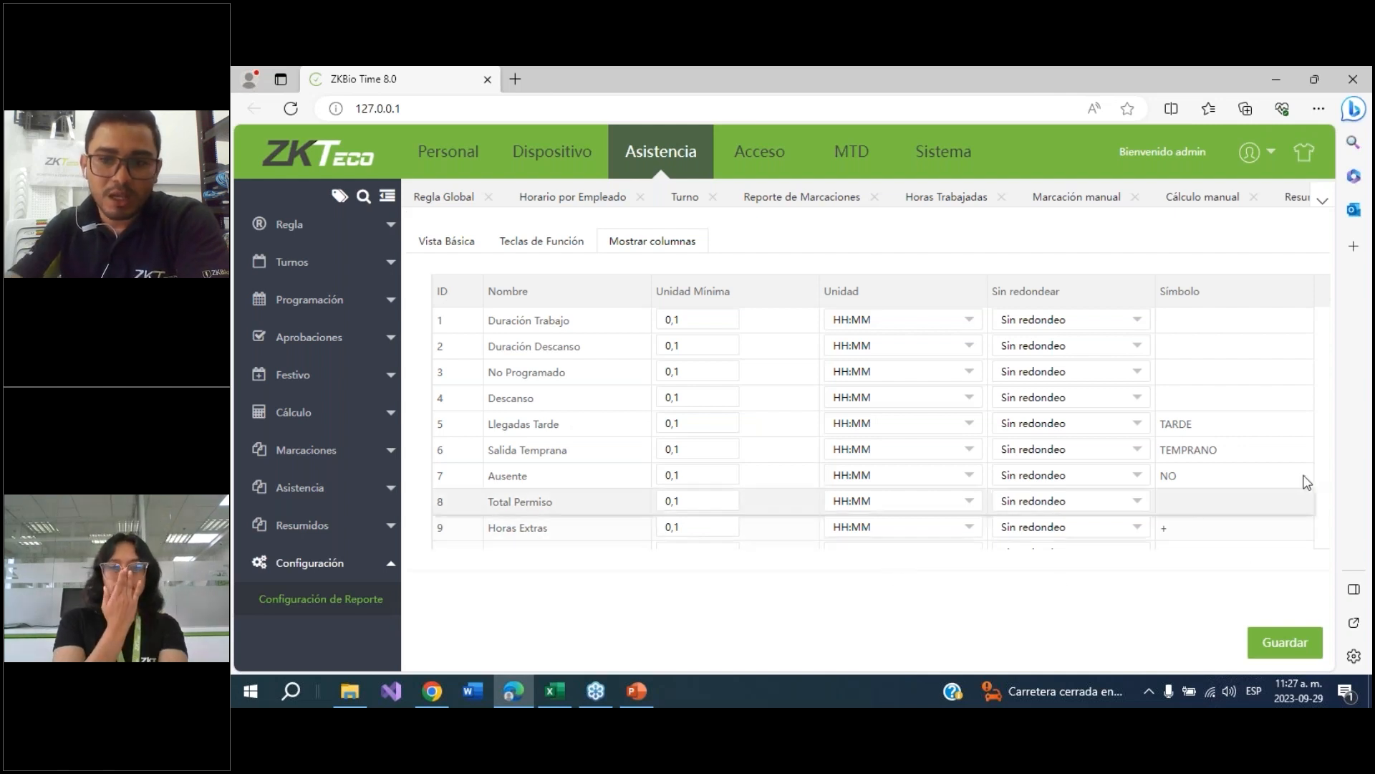
pyautogui.scroll(-1, 1251, 343)
pyautogui.scroll(1, 1249, 361)
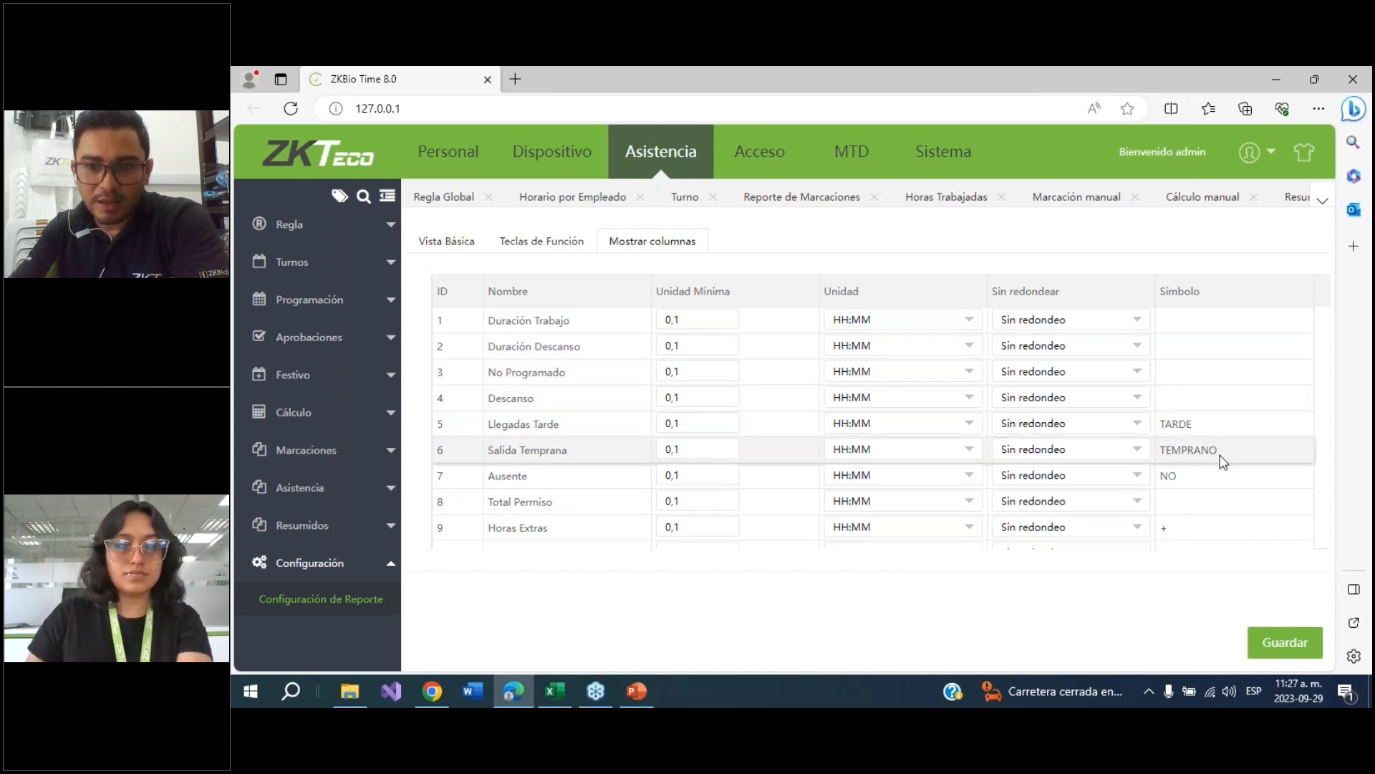
pyautogui.scroll(-1, 1218, 482)
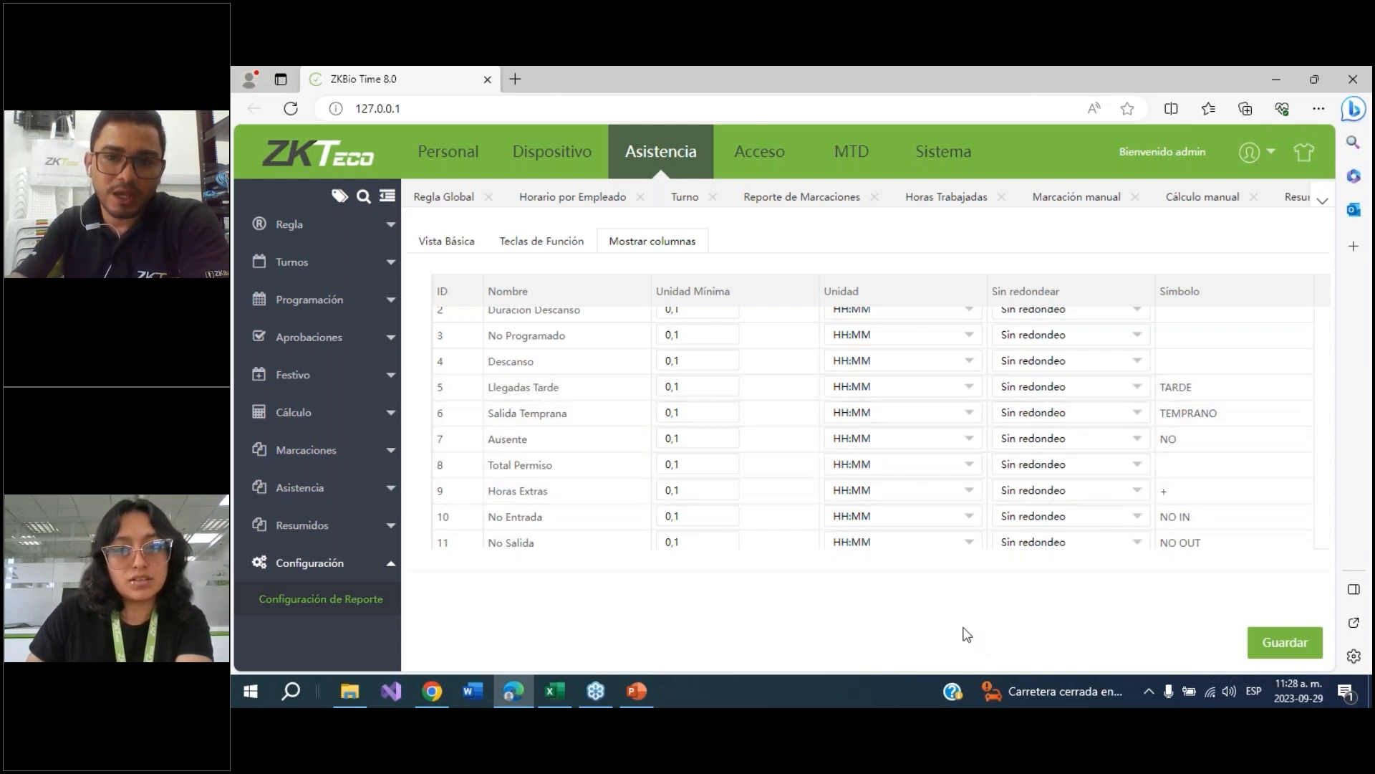
# Review the global rule's rounding rules and the day and night time range settings
pyautogui.click(285, 224)
pyautogui.click(285, 261)
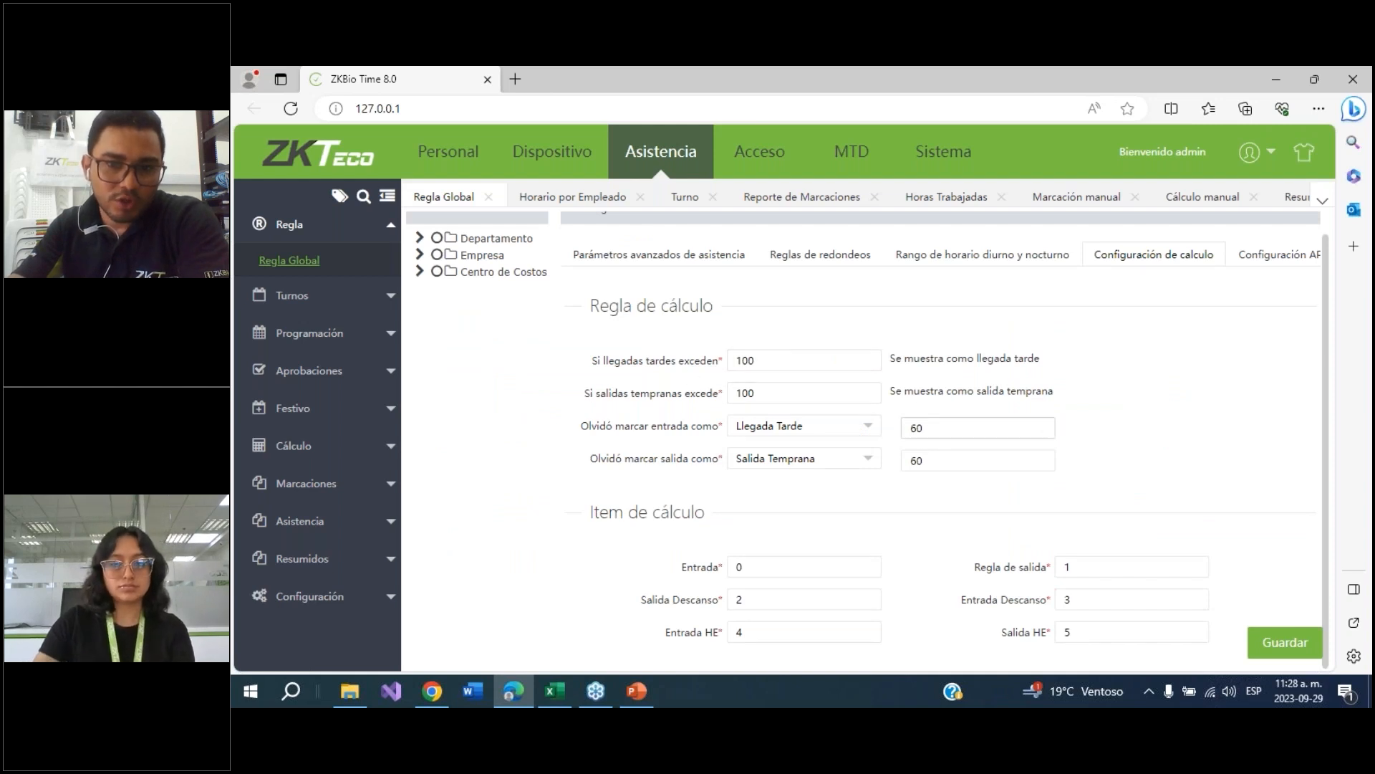
pyautogui.click(794, 258)
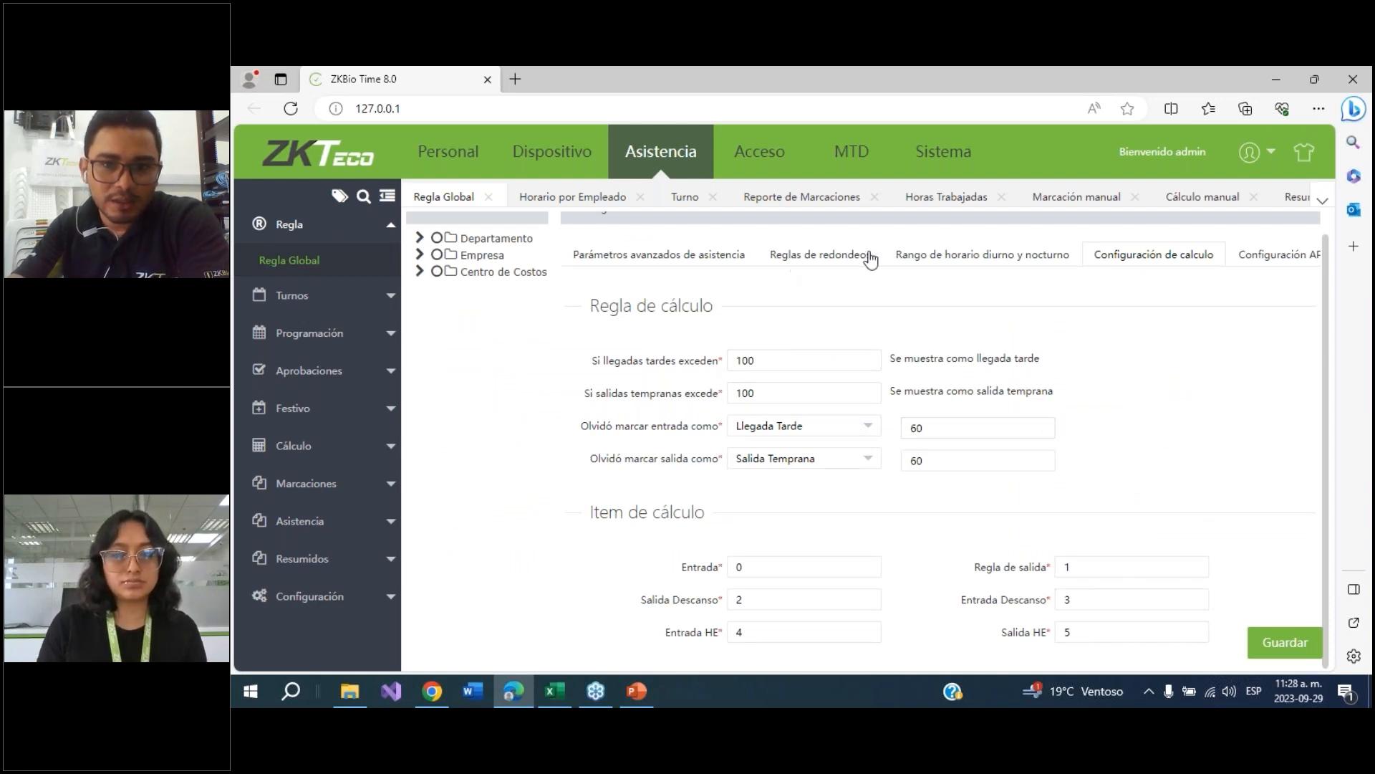
pyautogui.click(1020, 285)
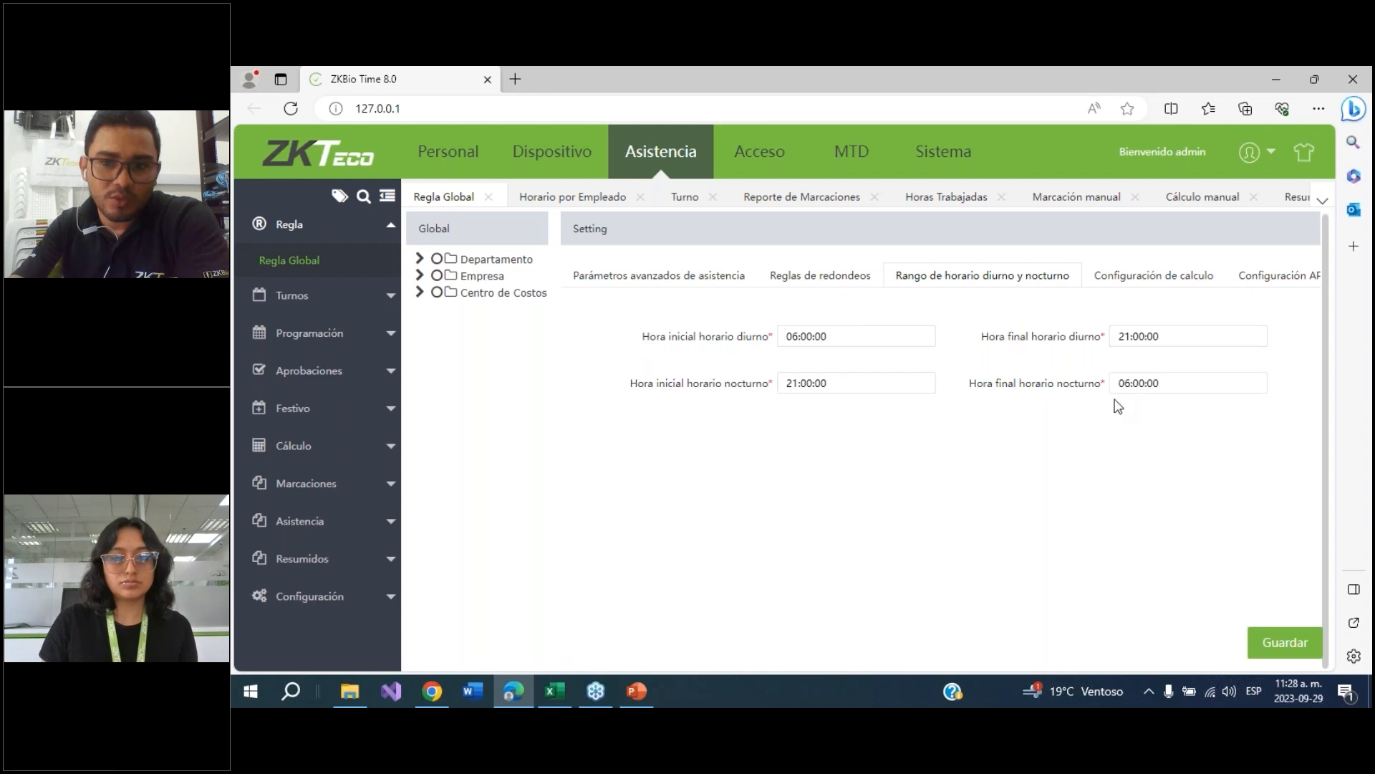
pyautogui.click(834, 336)
pyautogui.click(747, 345)
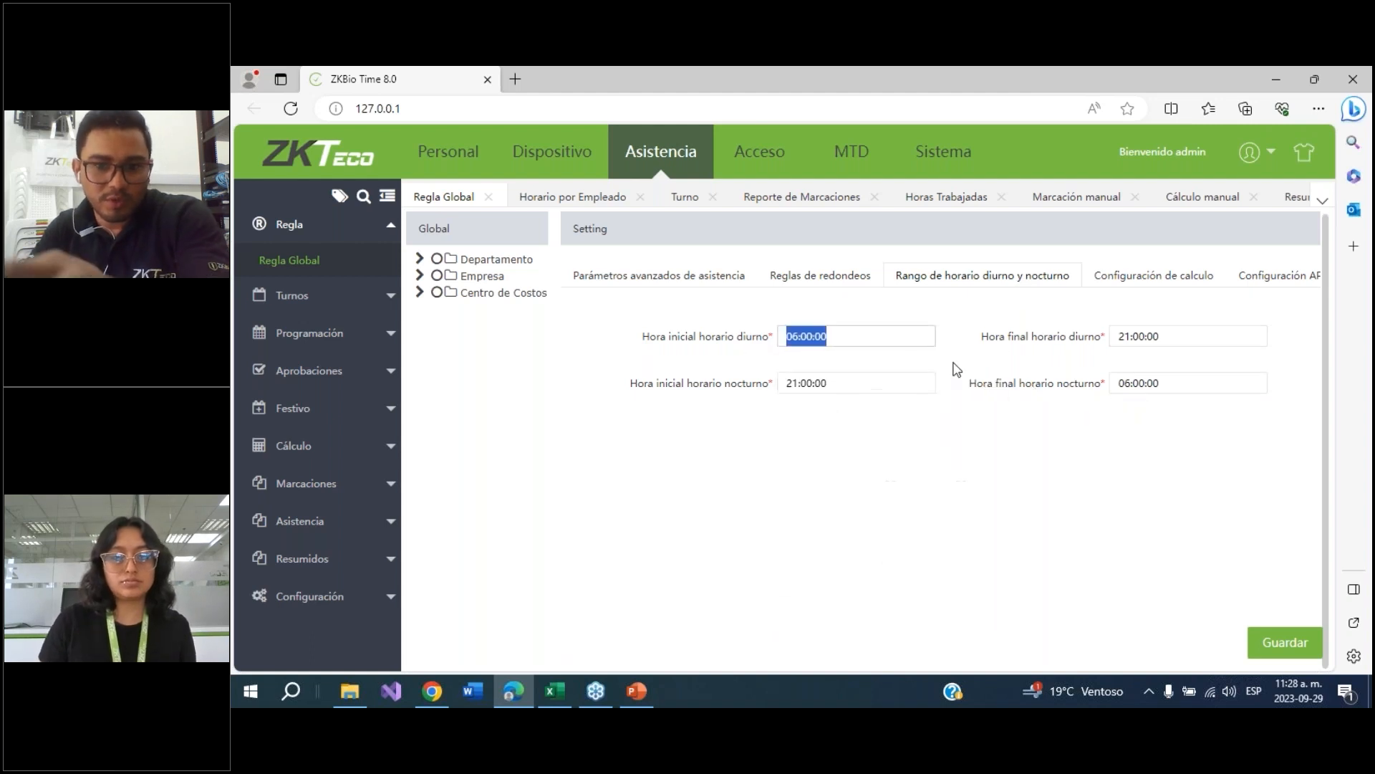
pyautogui.click(1037, 497)
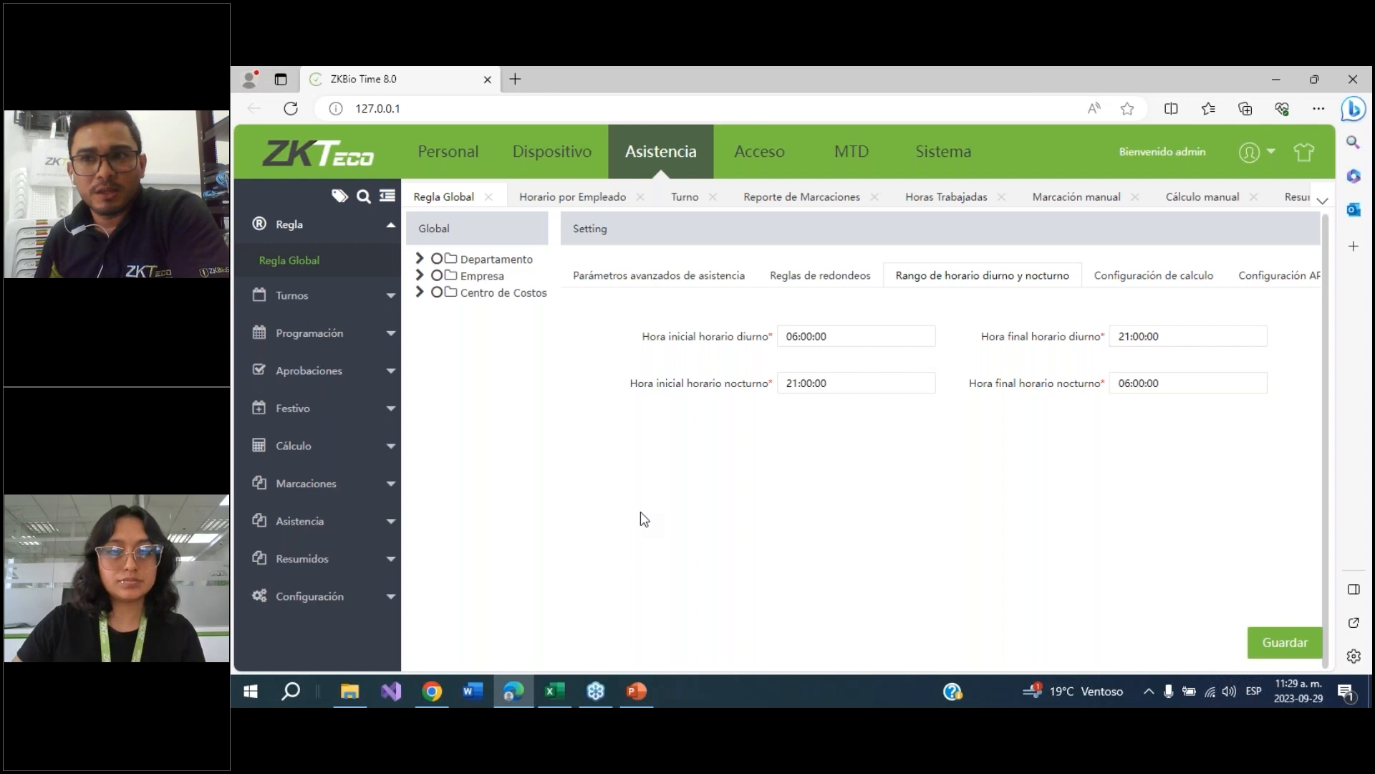
# Open the employee schedule import dialog and view its demo template
pyautogui.click(300, 342)
pyautogui.click(405, 328)
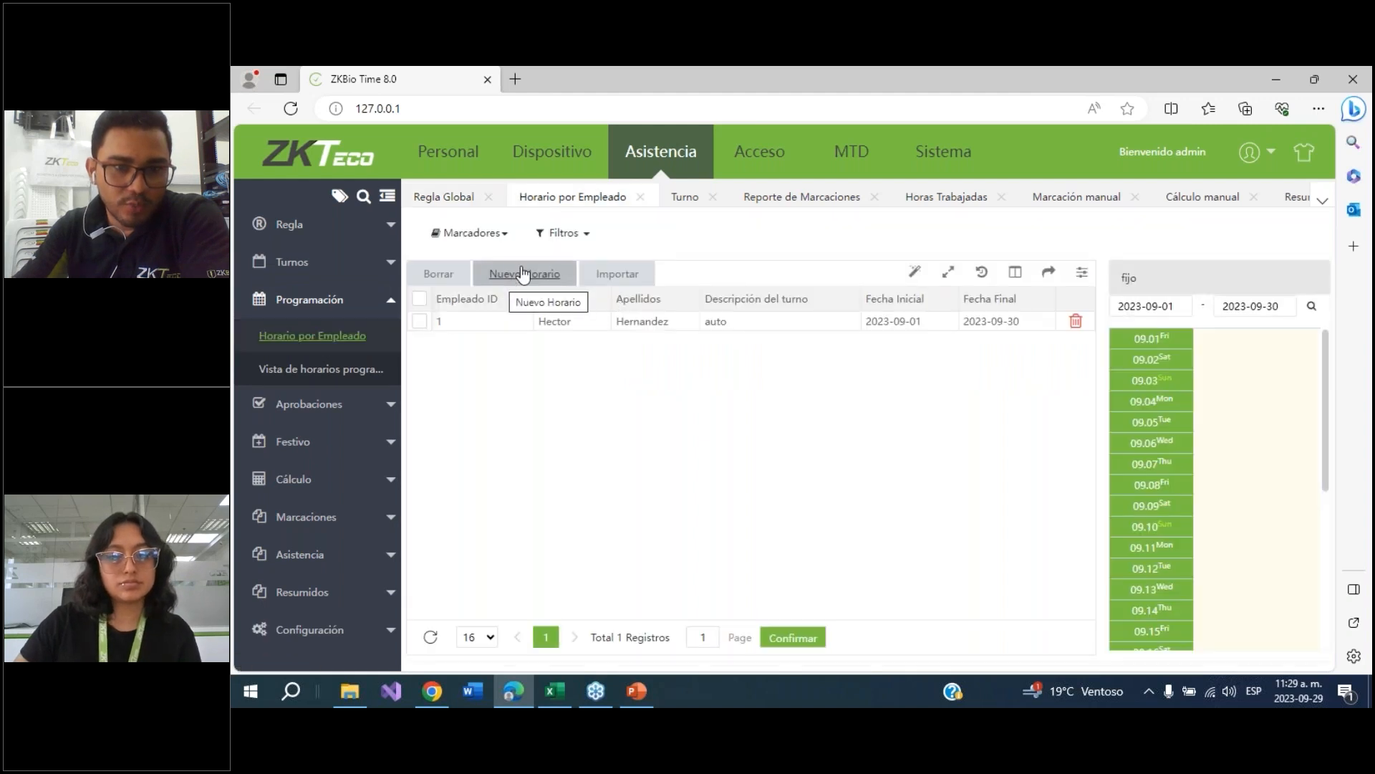
pyautogui.click(616, 275)
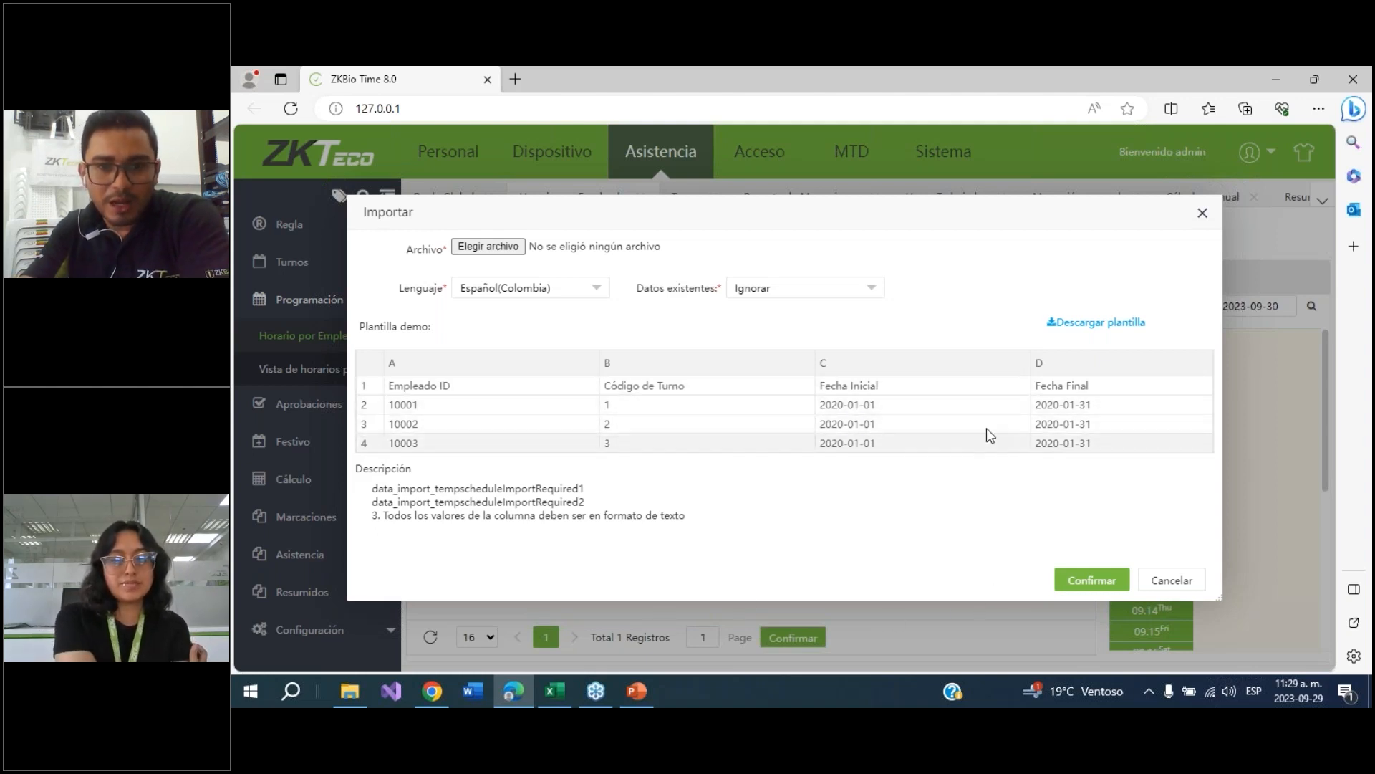
pyautogui.click(1203, 213)
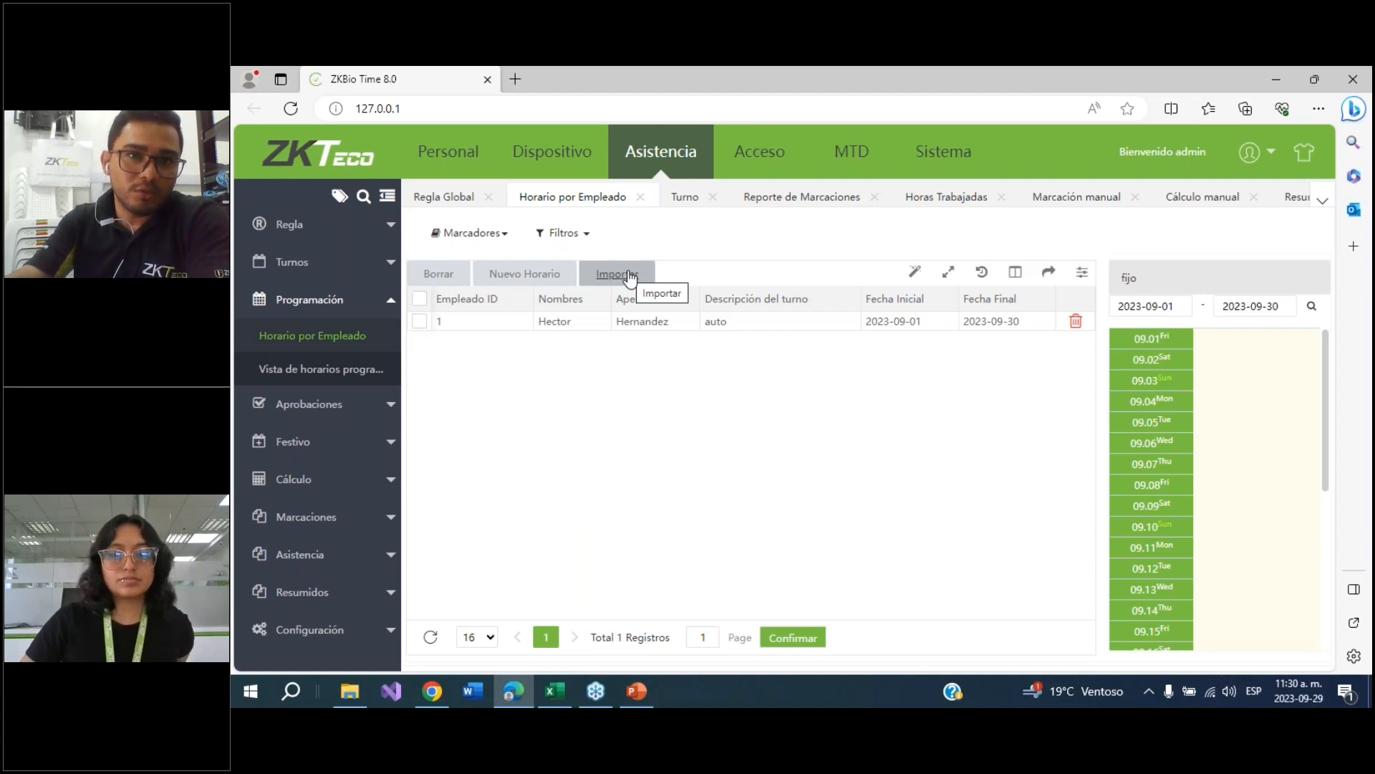
pyautogui.click(573, 235)
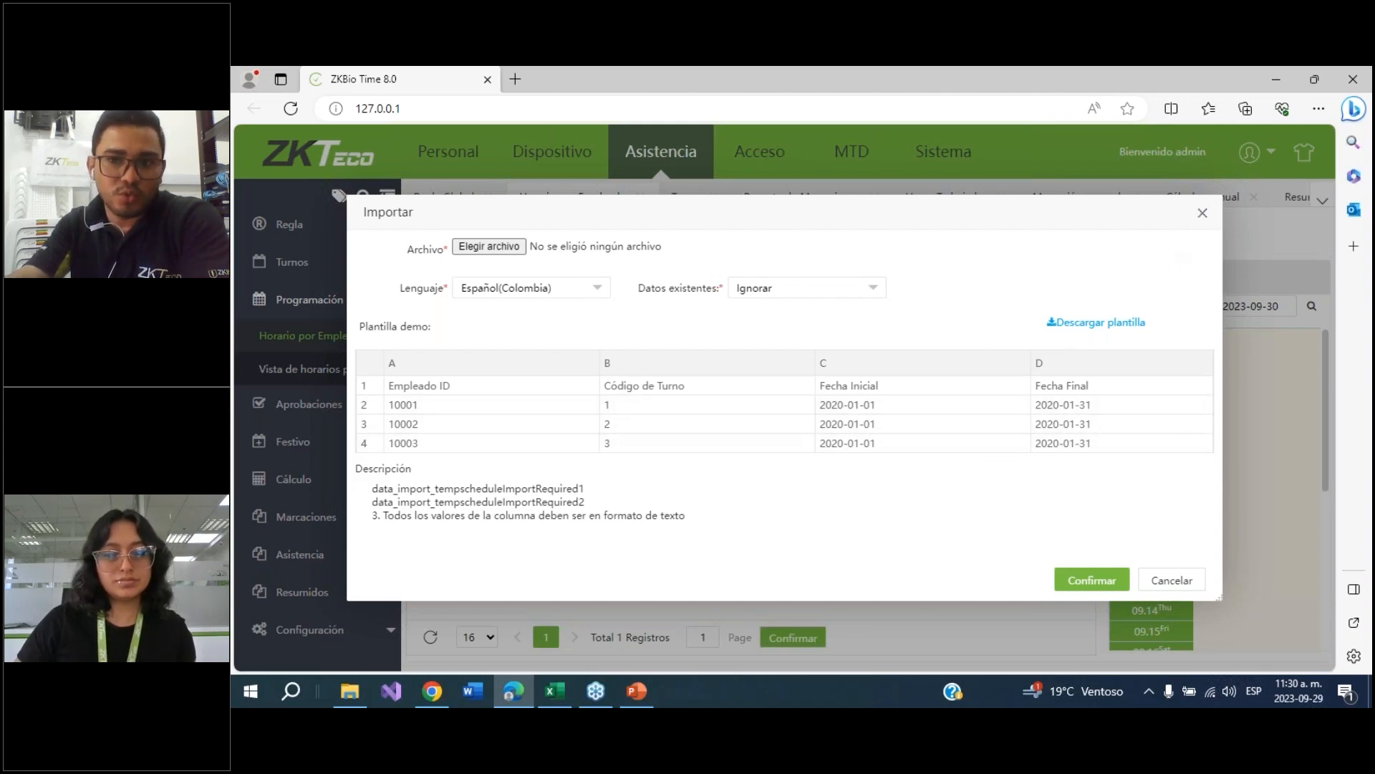
pyautogui.click(1203, 215)
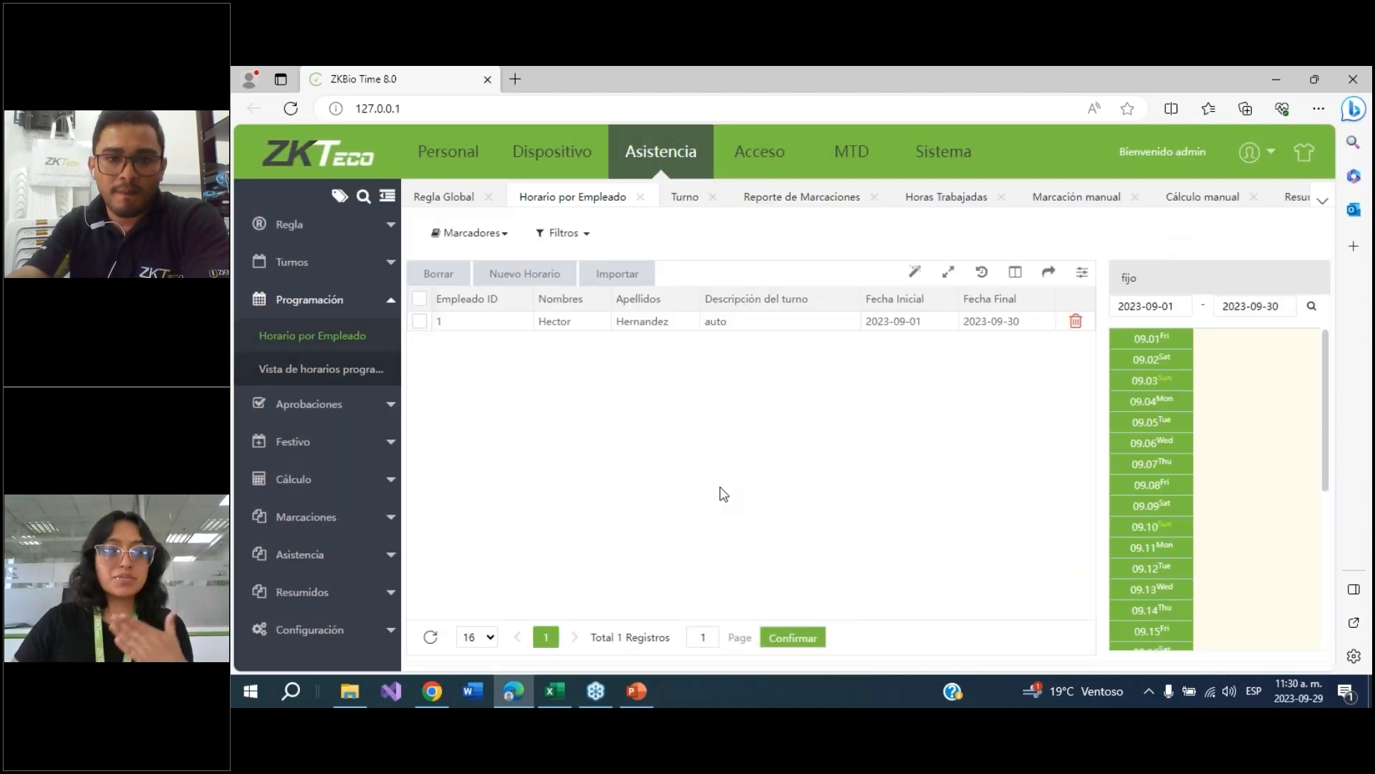
pyautogui.click(643, 700)
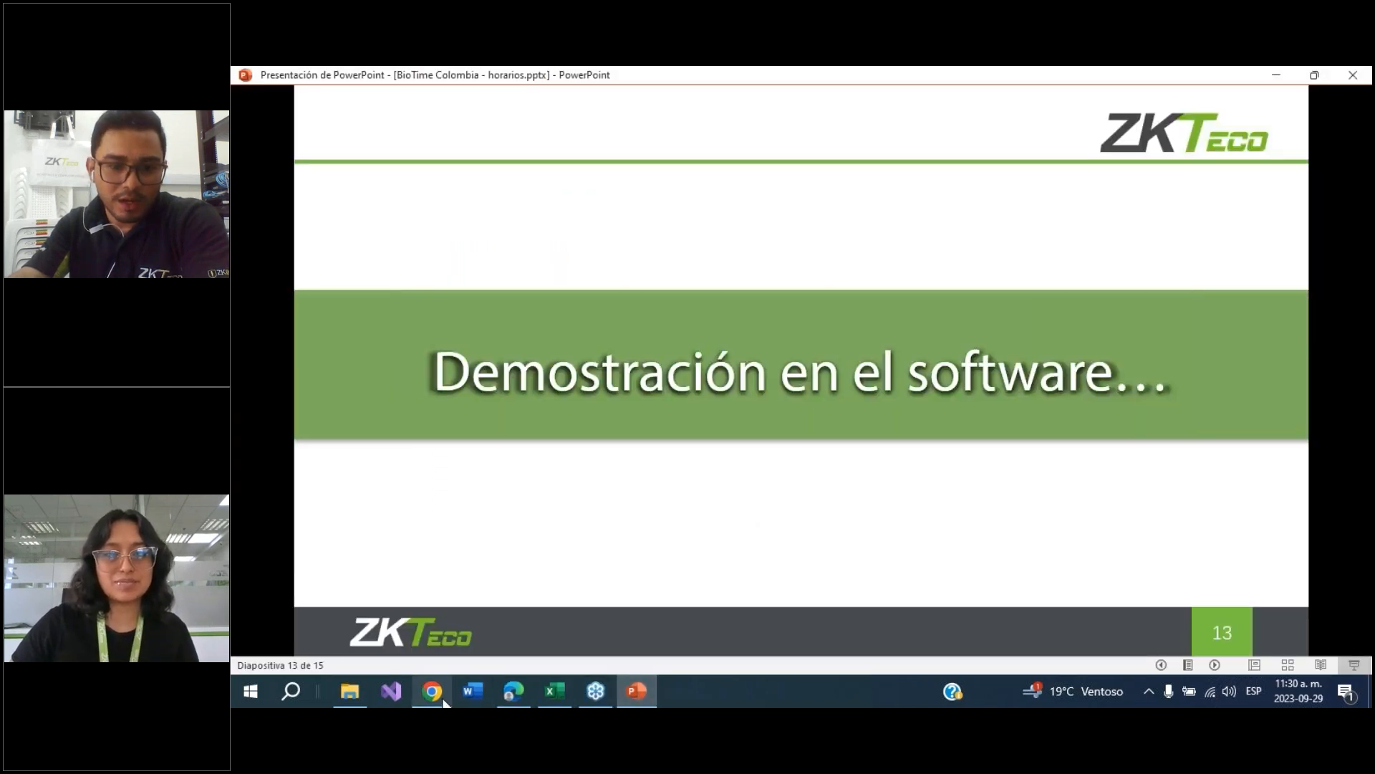
pyautogui.moveTo(507, 694)
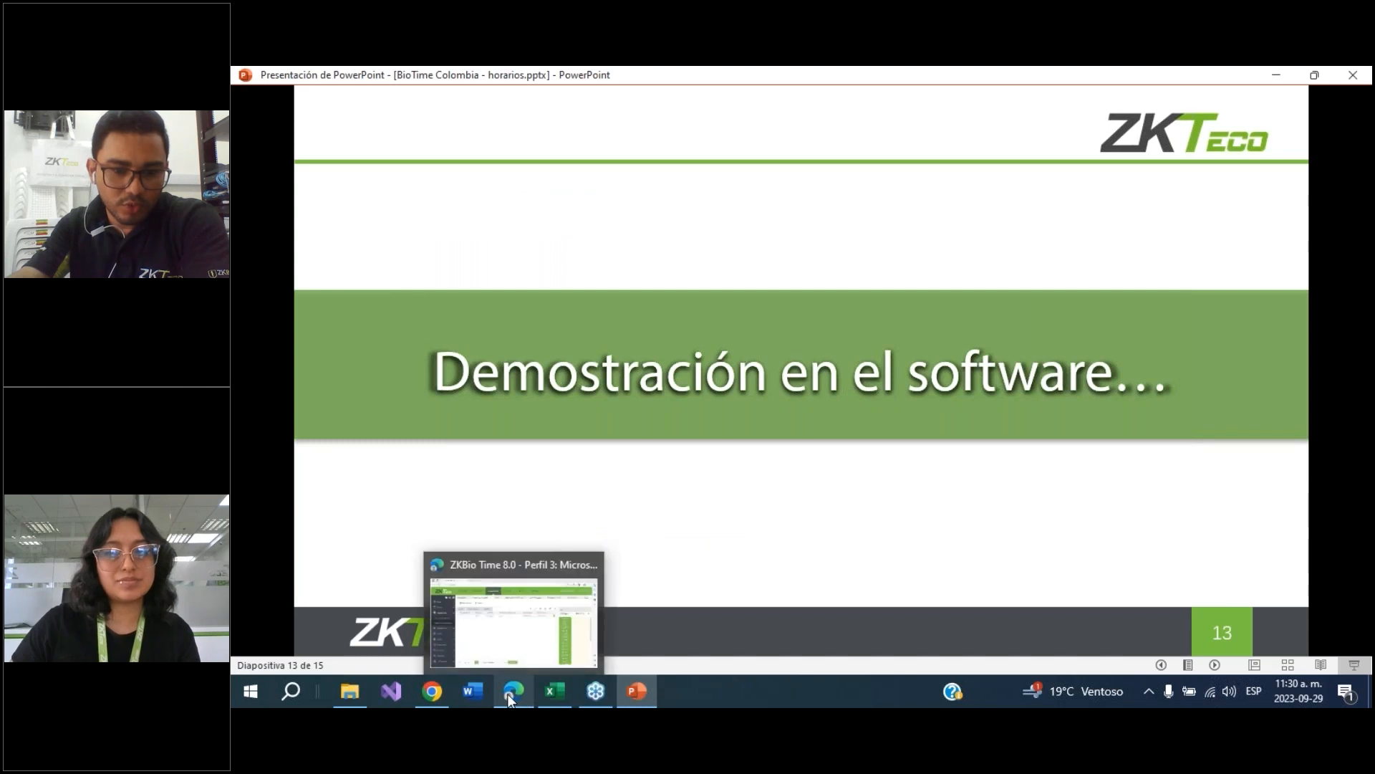
pyautogui.click(512, 609)
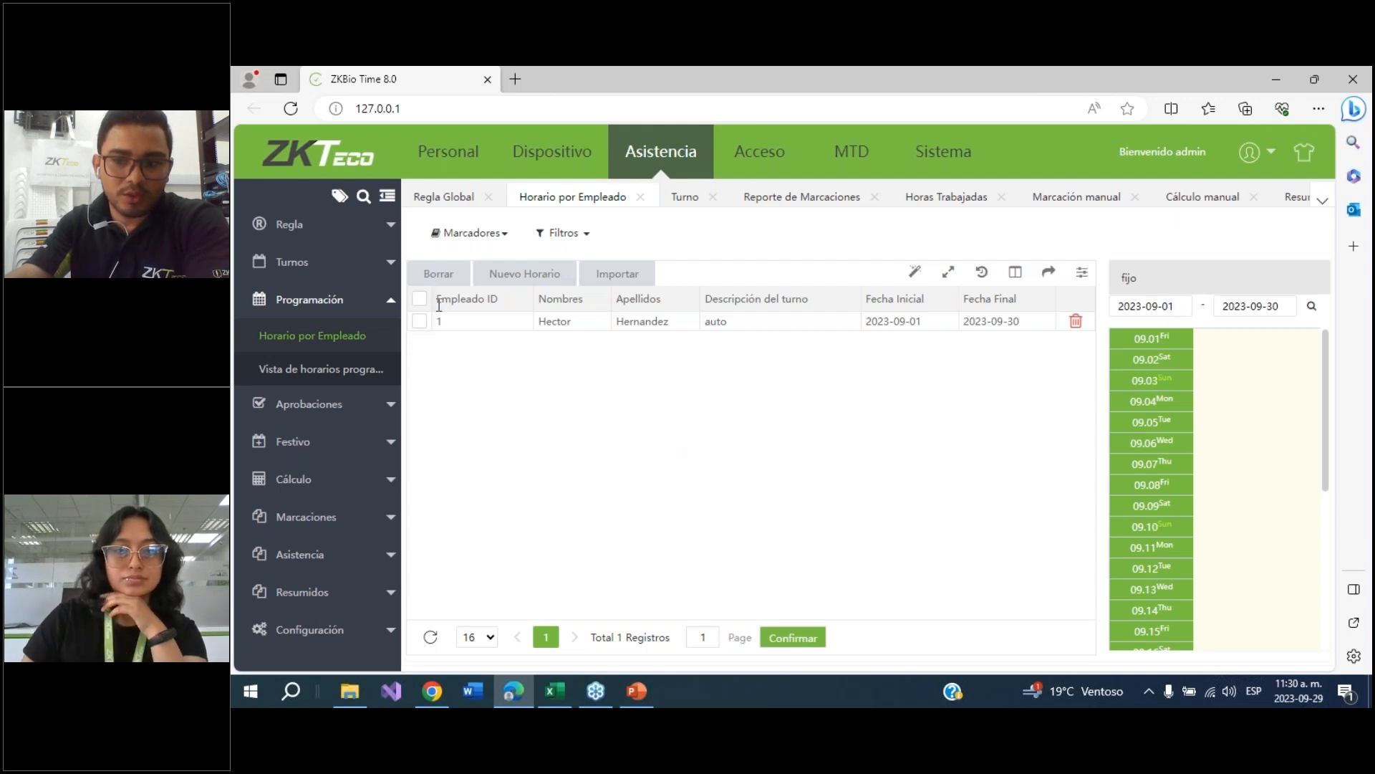
# Review the configured shifts list before returning to the employee schedules
pyautogui.click(290, 267)
pyautogui.click(287, 300)
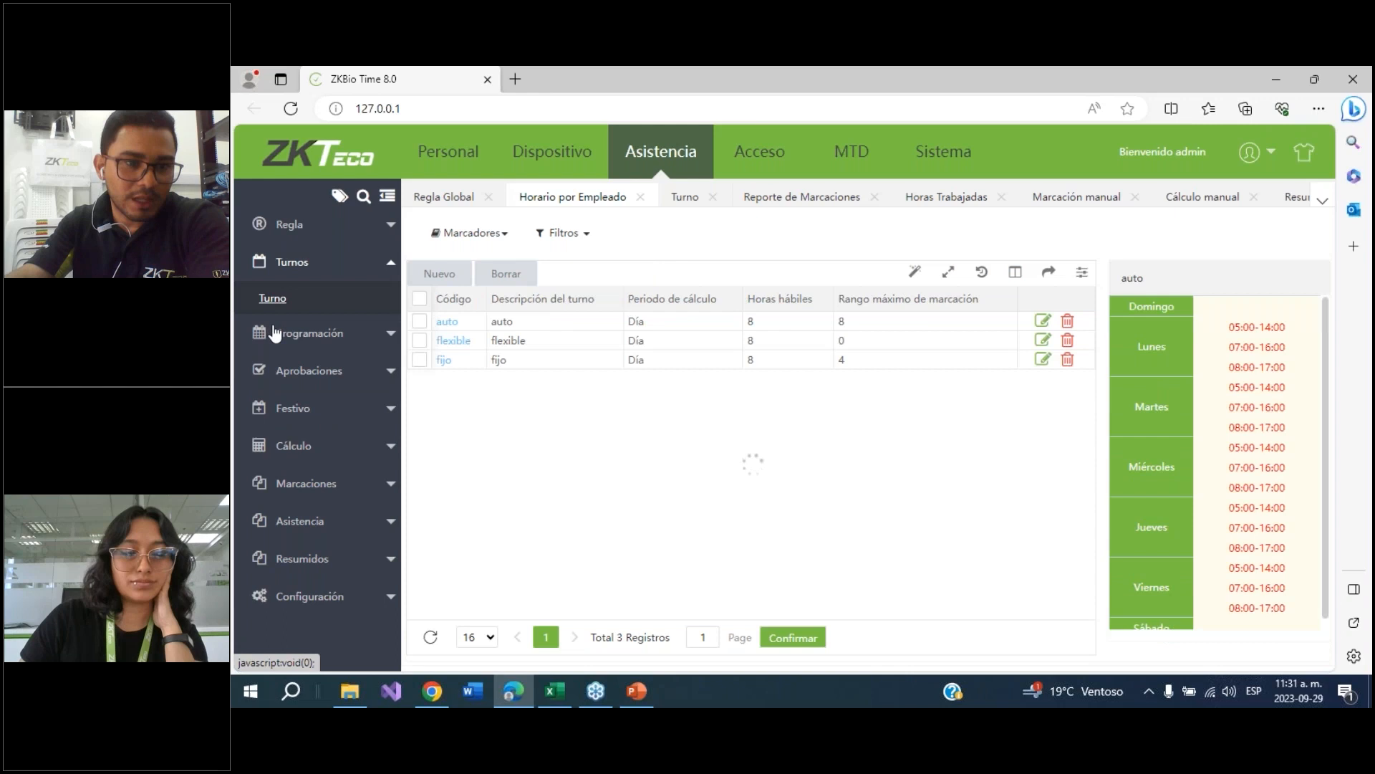
pyautogui.click(300, 355)
pyautogui.click(420, 321)
pyautogui.click(1076, 323)
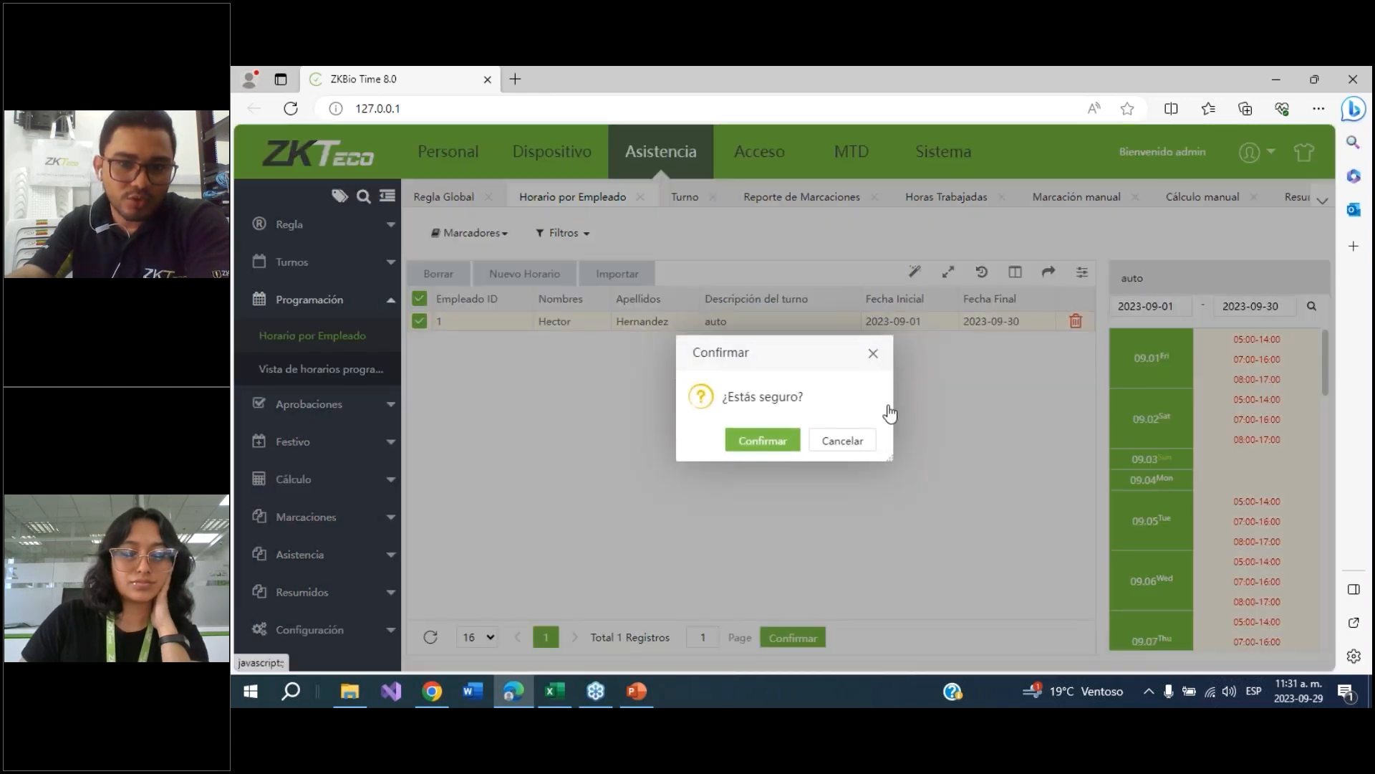
pyautogui.click(844, 438)
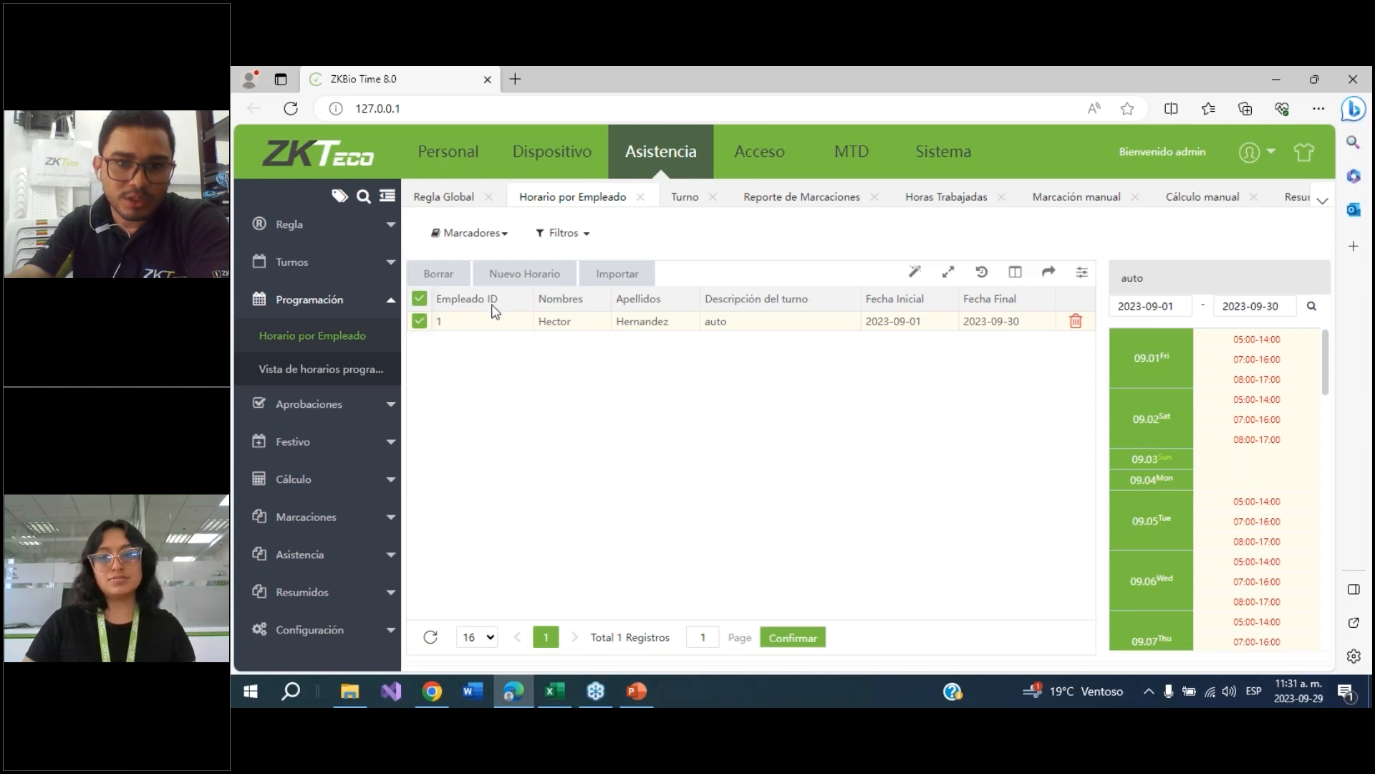
# Assign the flexible shift to the selected employee for 2023-09-01 to 2023-09-30, overwriting the existing schedule
pyautogui.click(552, 273)
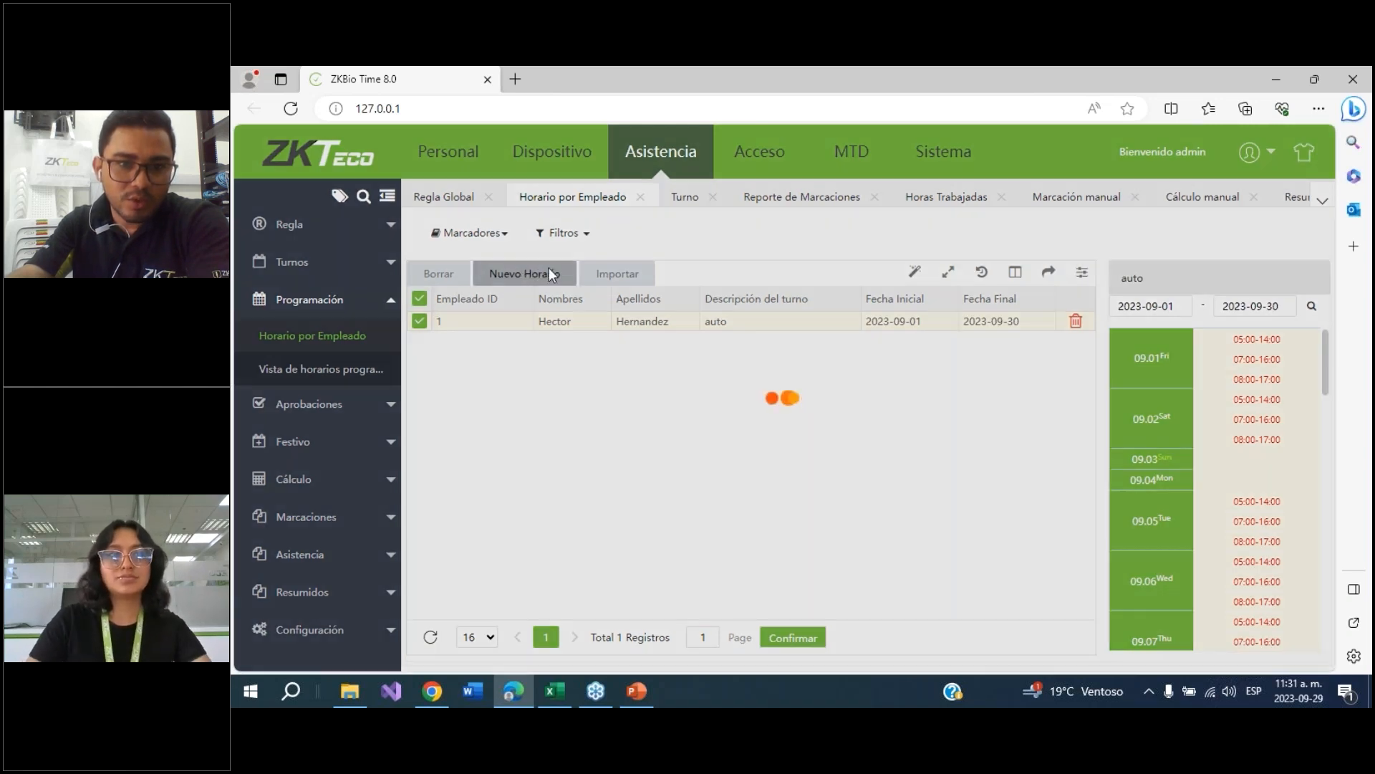
pyautogui.click(506, 290)
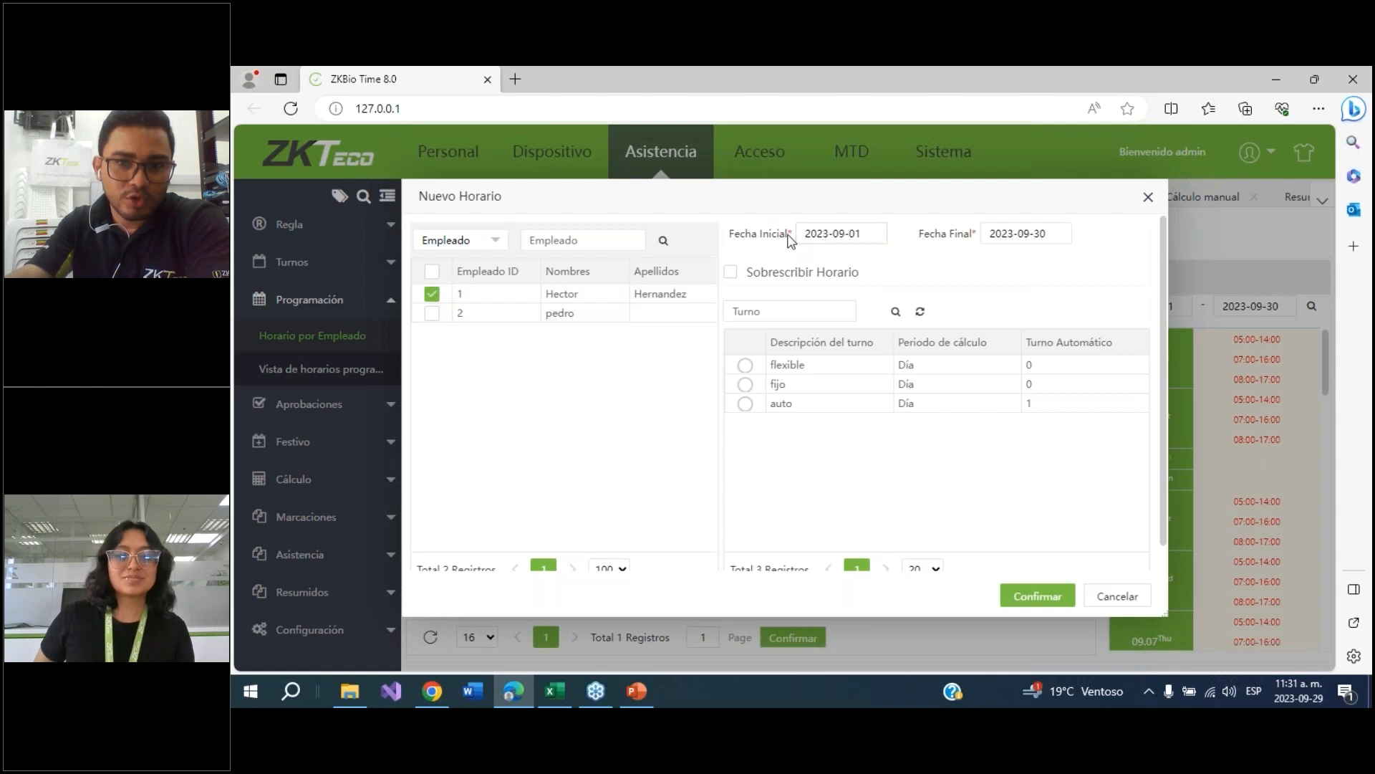
pyautogui.click(742, 282)
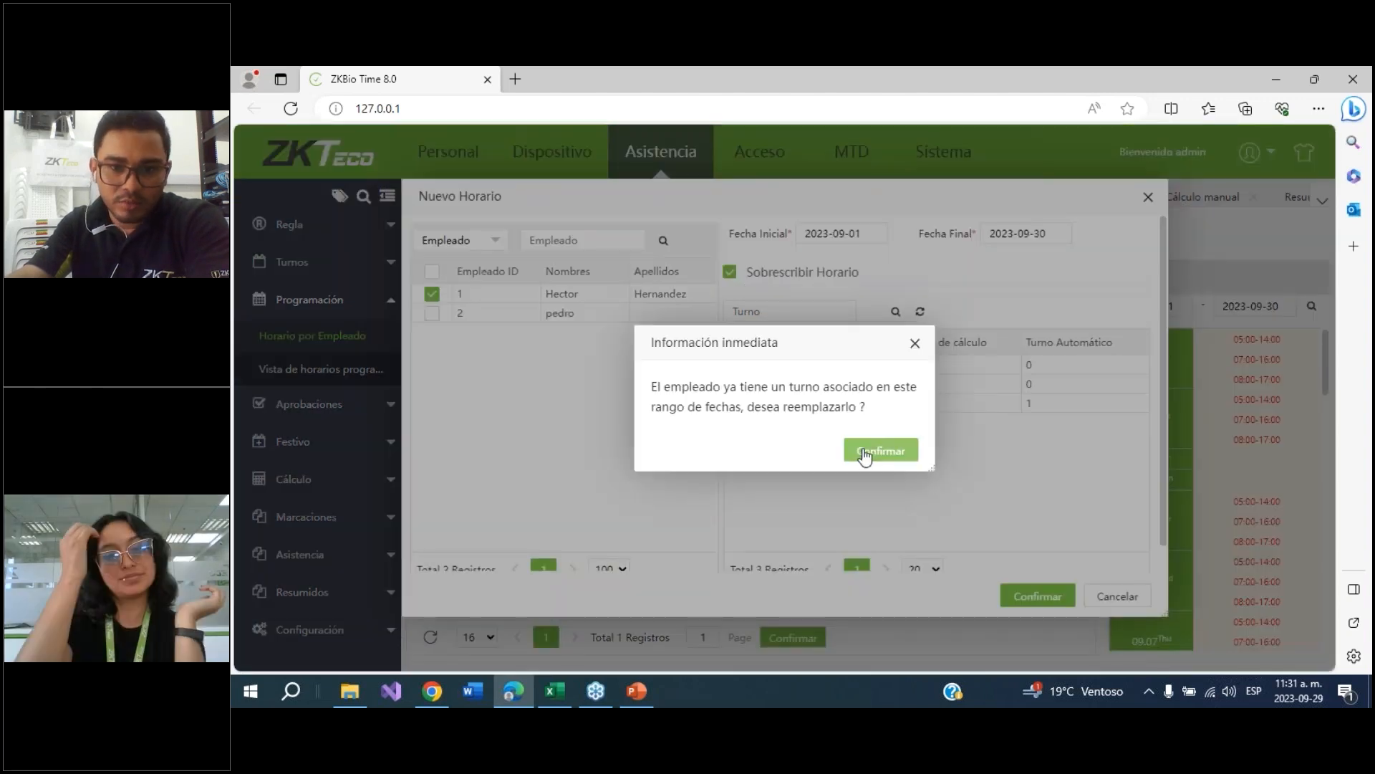
pyautogui.click(880, 450)
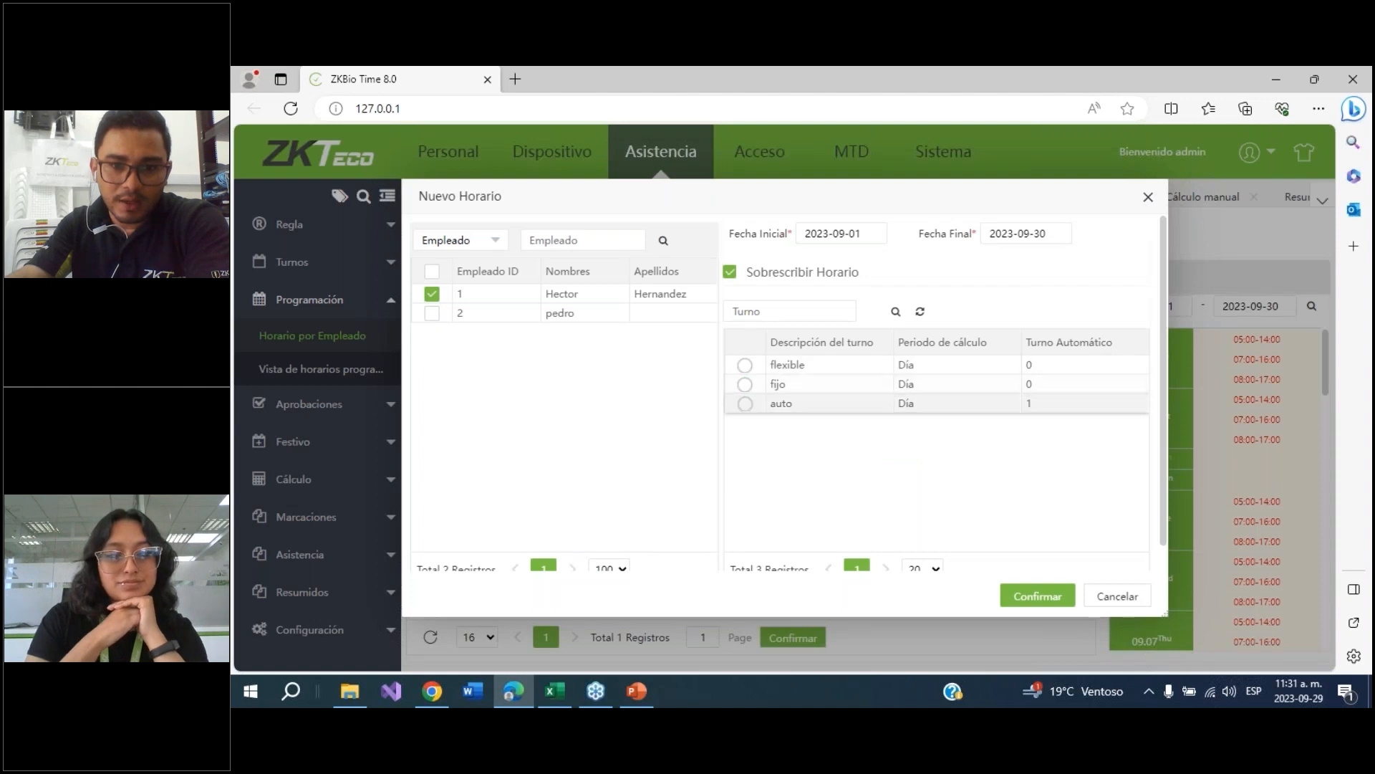
pyautogui.click(744, 365)
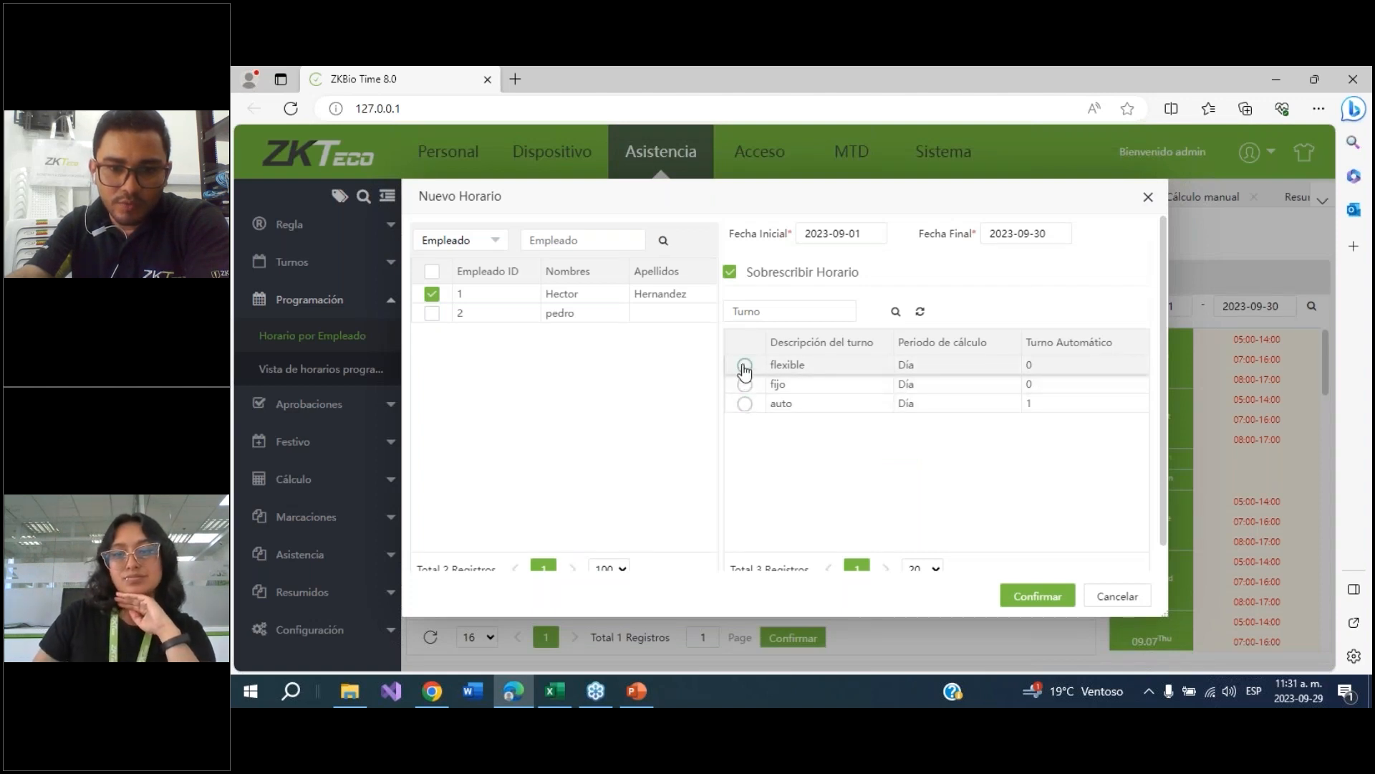
pyautogui.click(1031, 596)
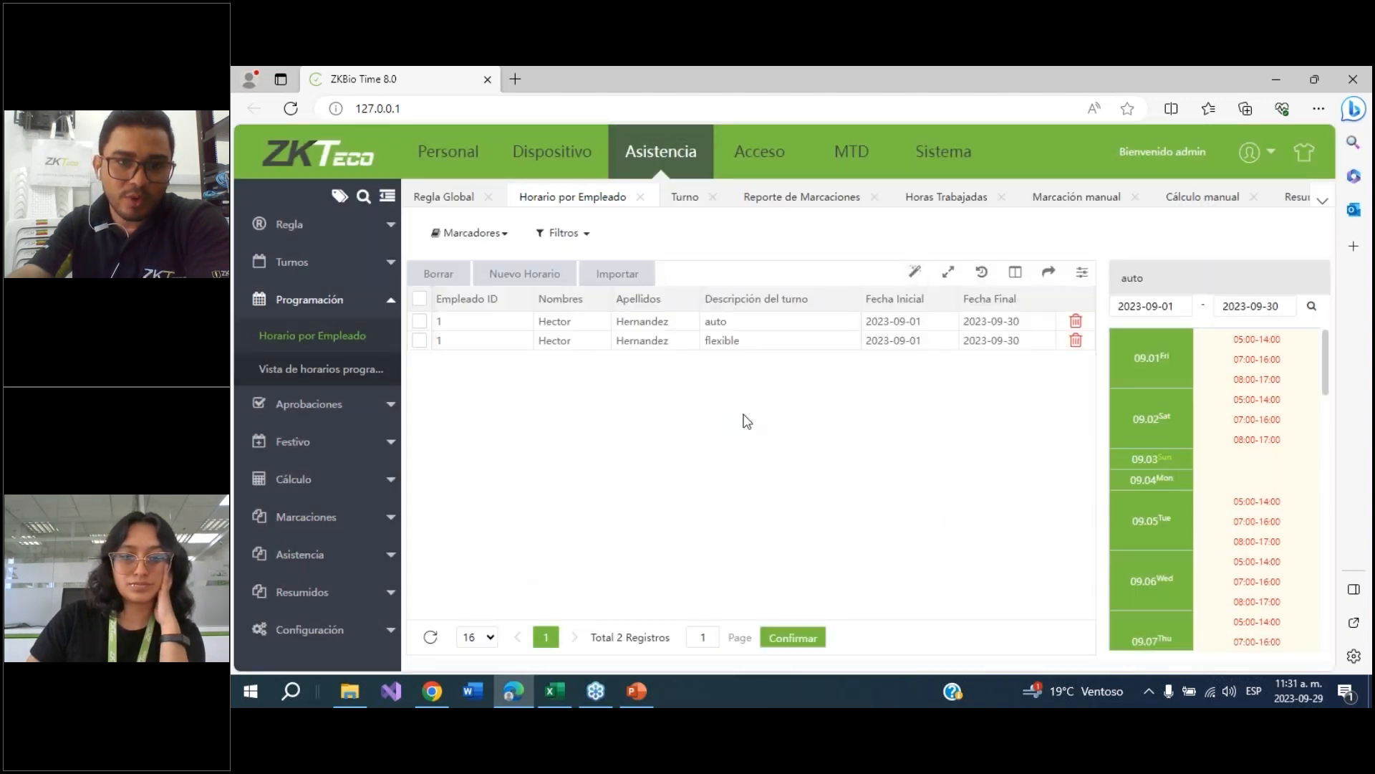
# Manually recalculate attendance for the selected employee from 2023-09-18 to 2023-09-22
pyautogui.click(286, 487)
pyautogui.click(303, 456)
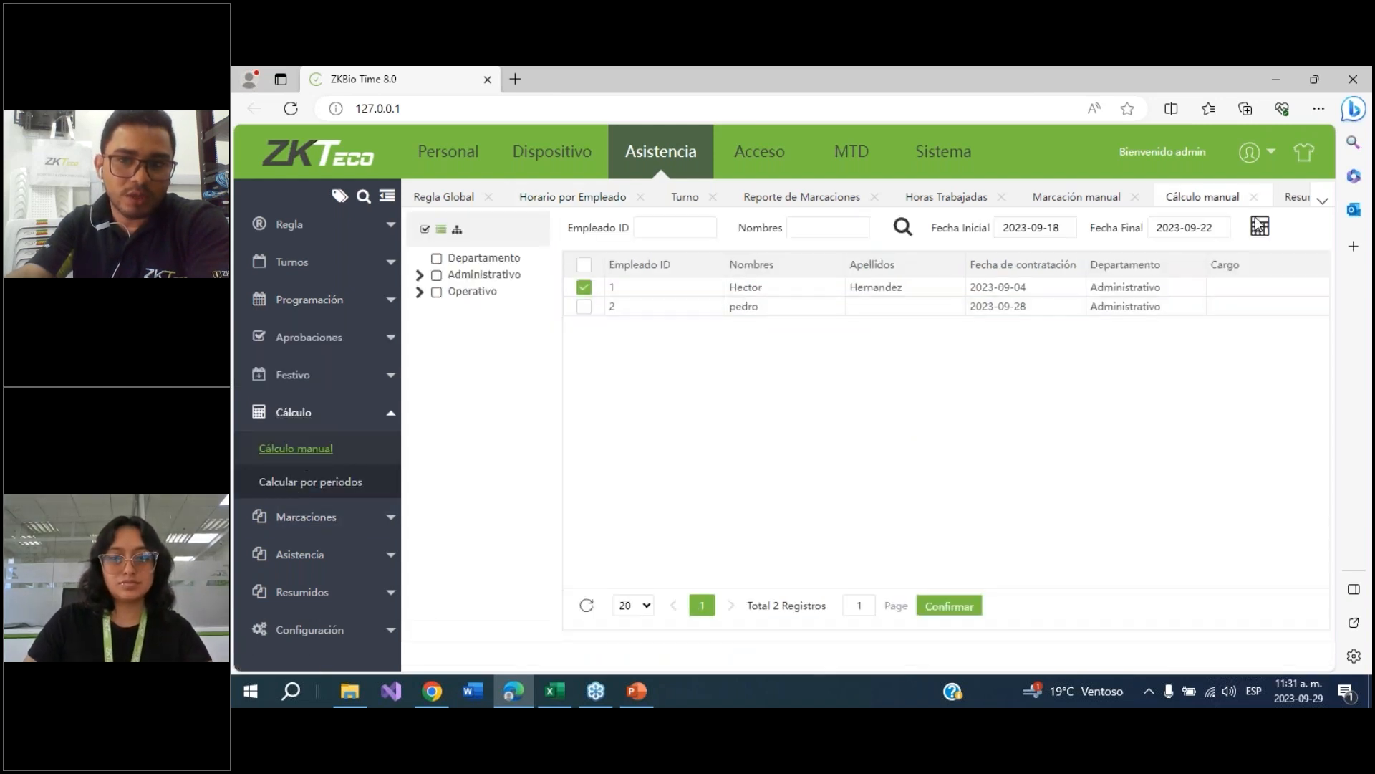
pyautogui.click(1260, 227)
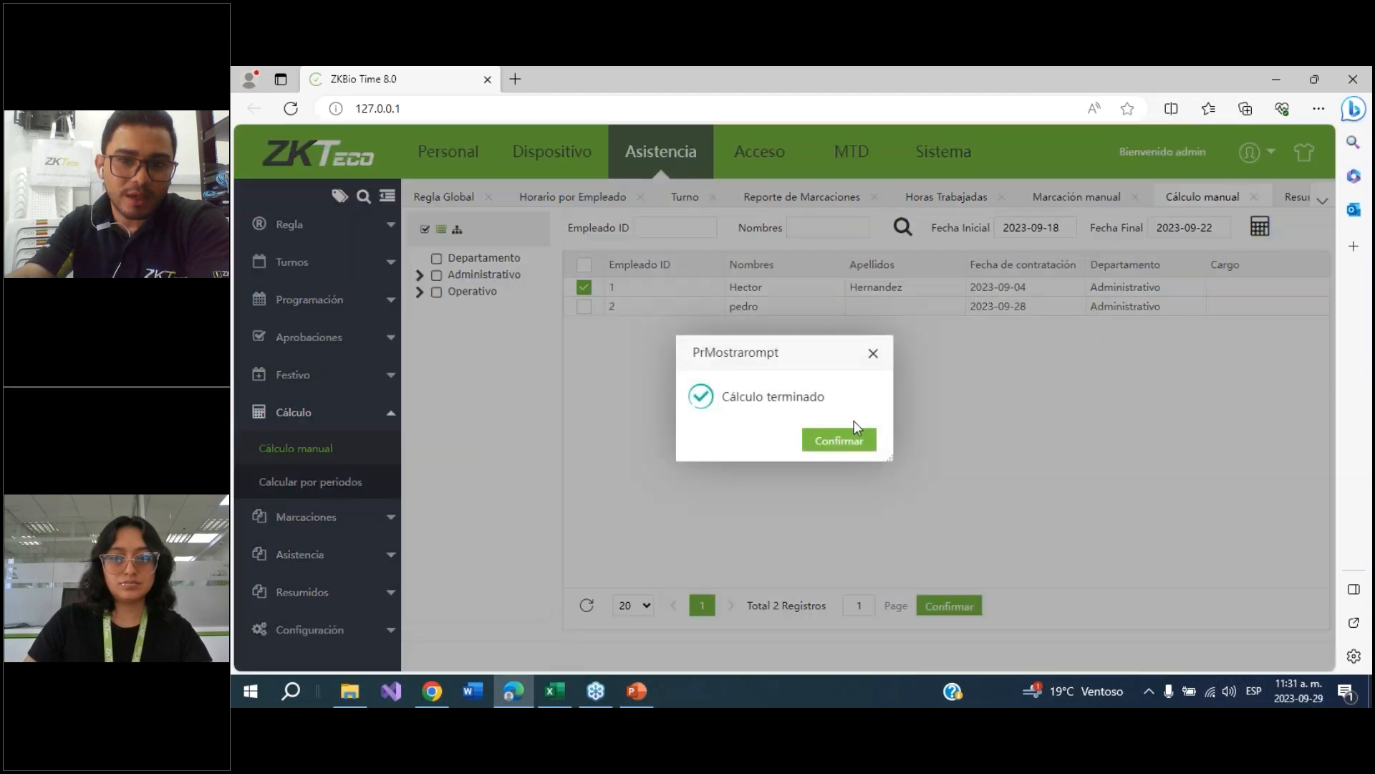
# Open the worked-hours report and review the recalculated ordinary and extra hours for each day
pyautogui.click(299, 553)
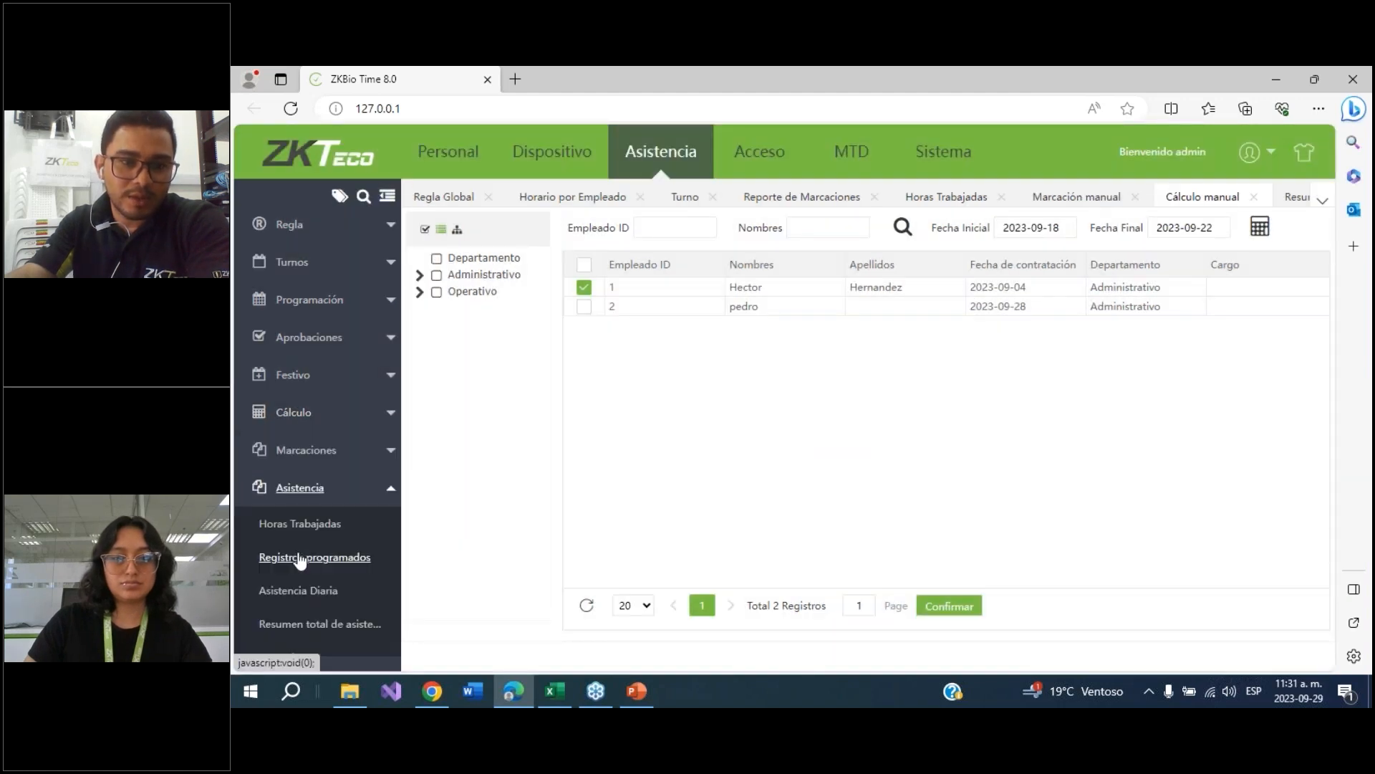
pyautogui.click(334, 527)
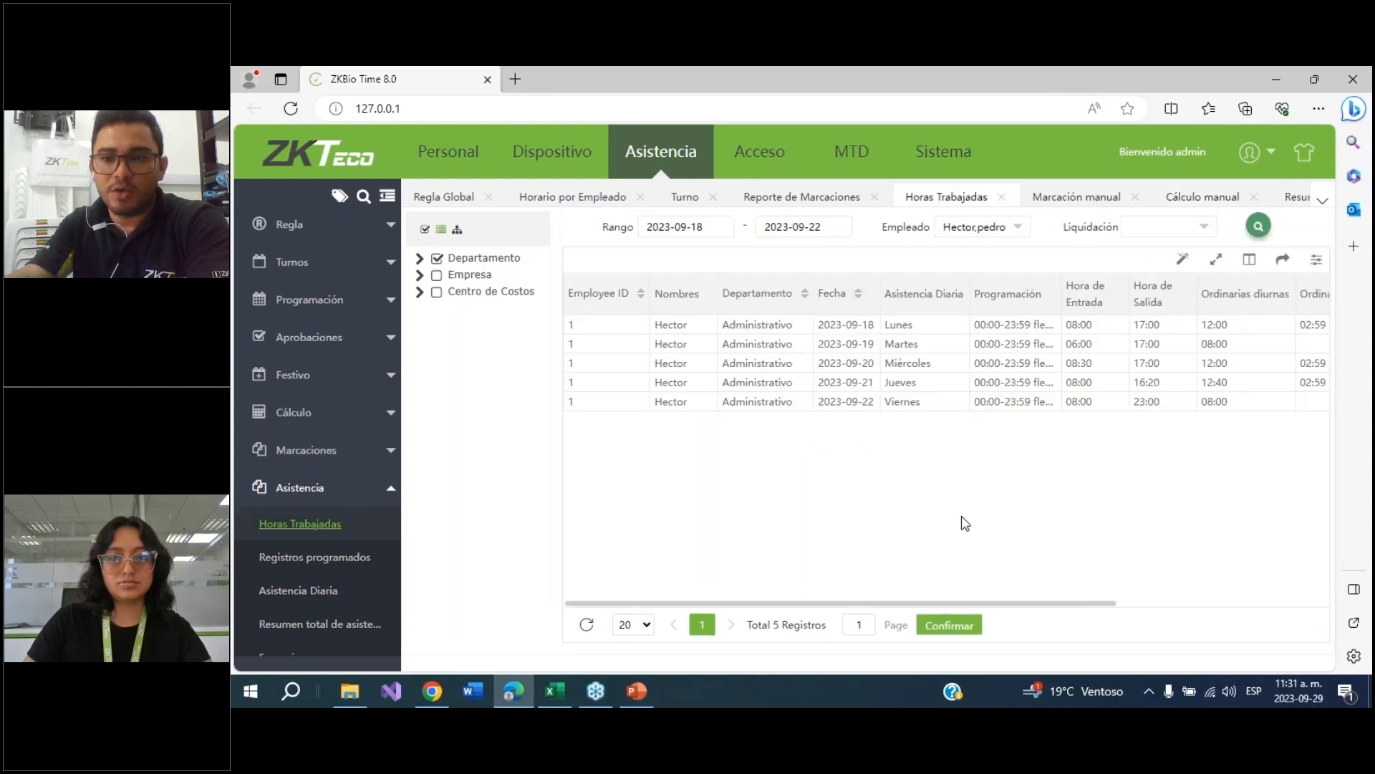
pyautogui.moveTo(1011, 608); pyautogui.dragTo(1114, 604)
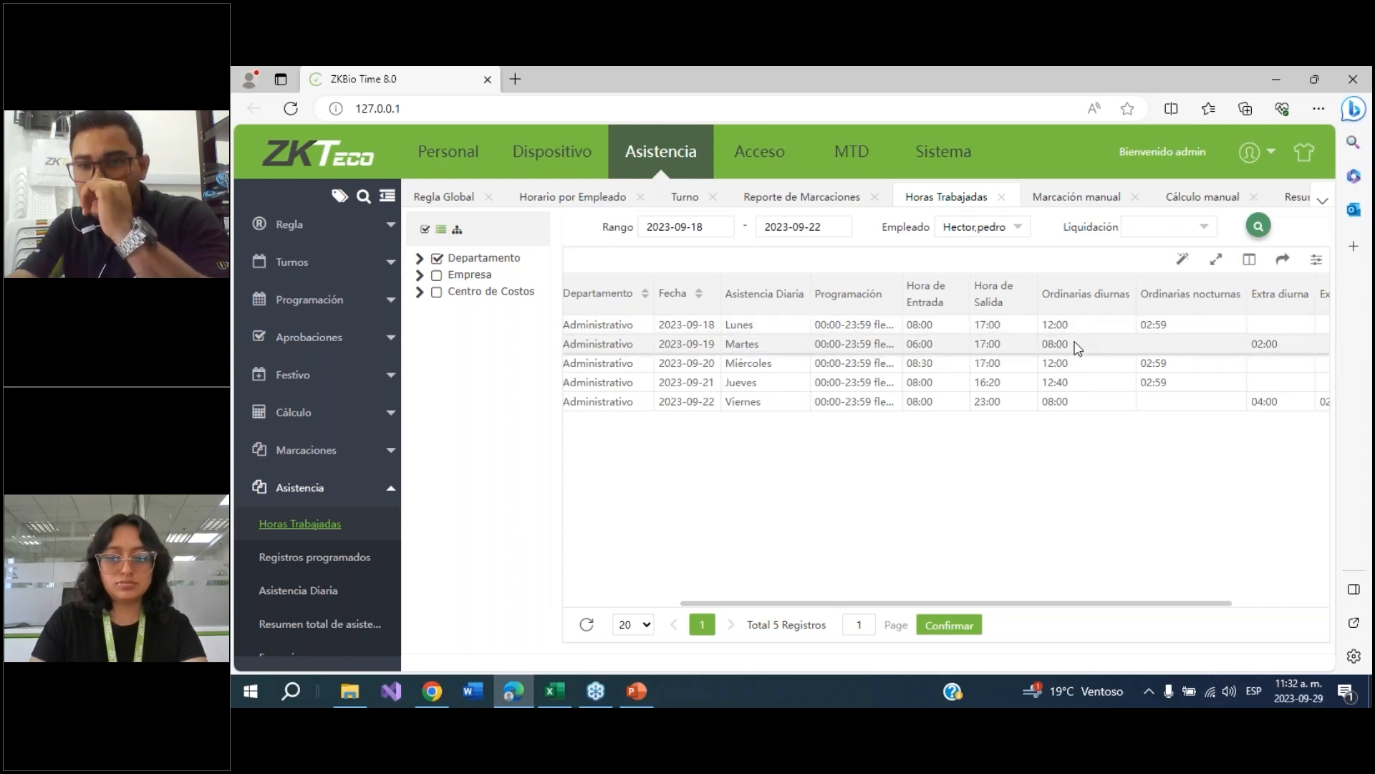
pyautogui.moveTo(1105, 604); pyautogui.dragTo(1179, 605)
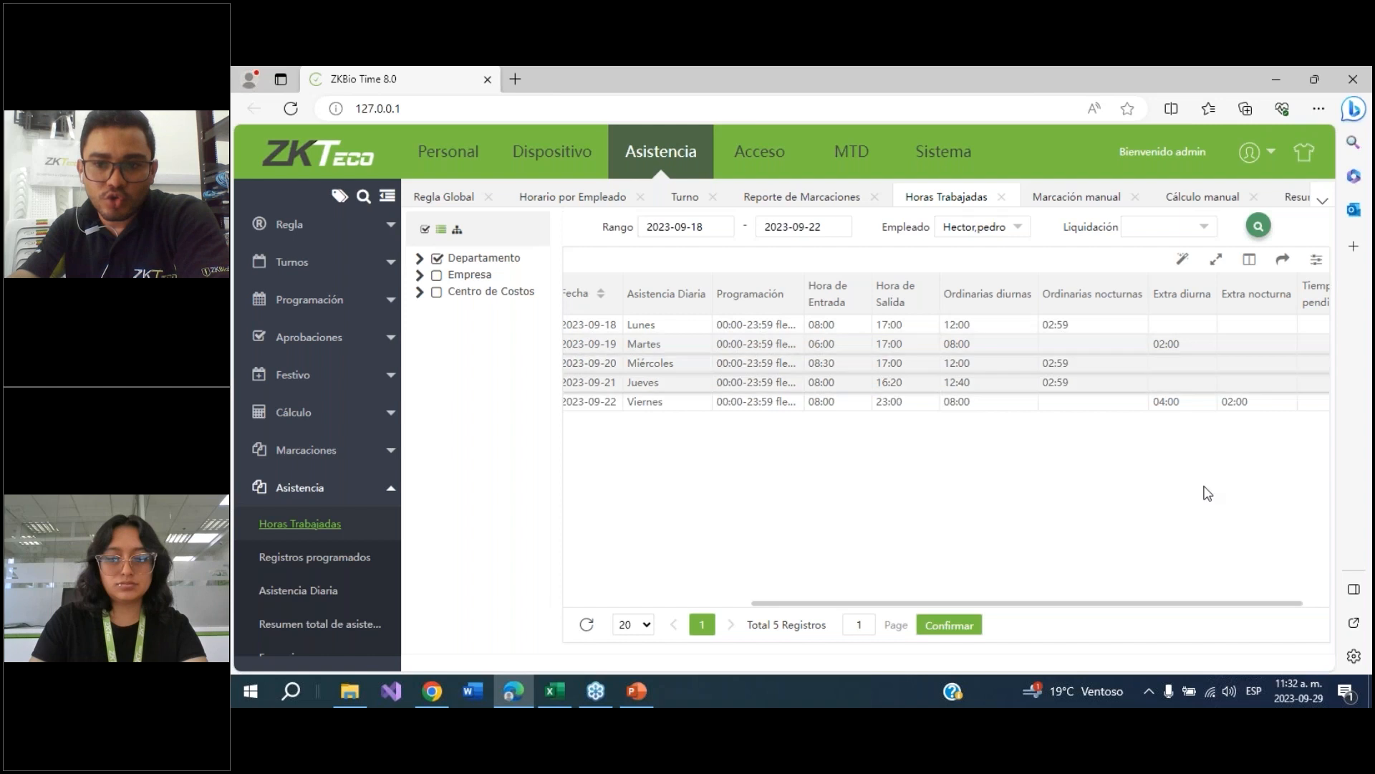
pyautogui.moveTo(1225, 603); pyautogui.dragTo(1251, 604)
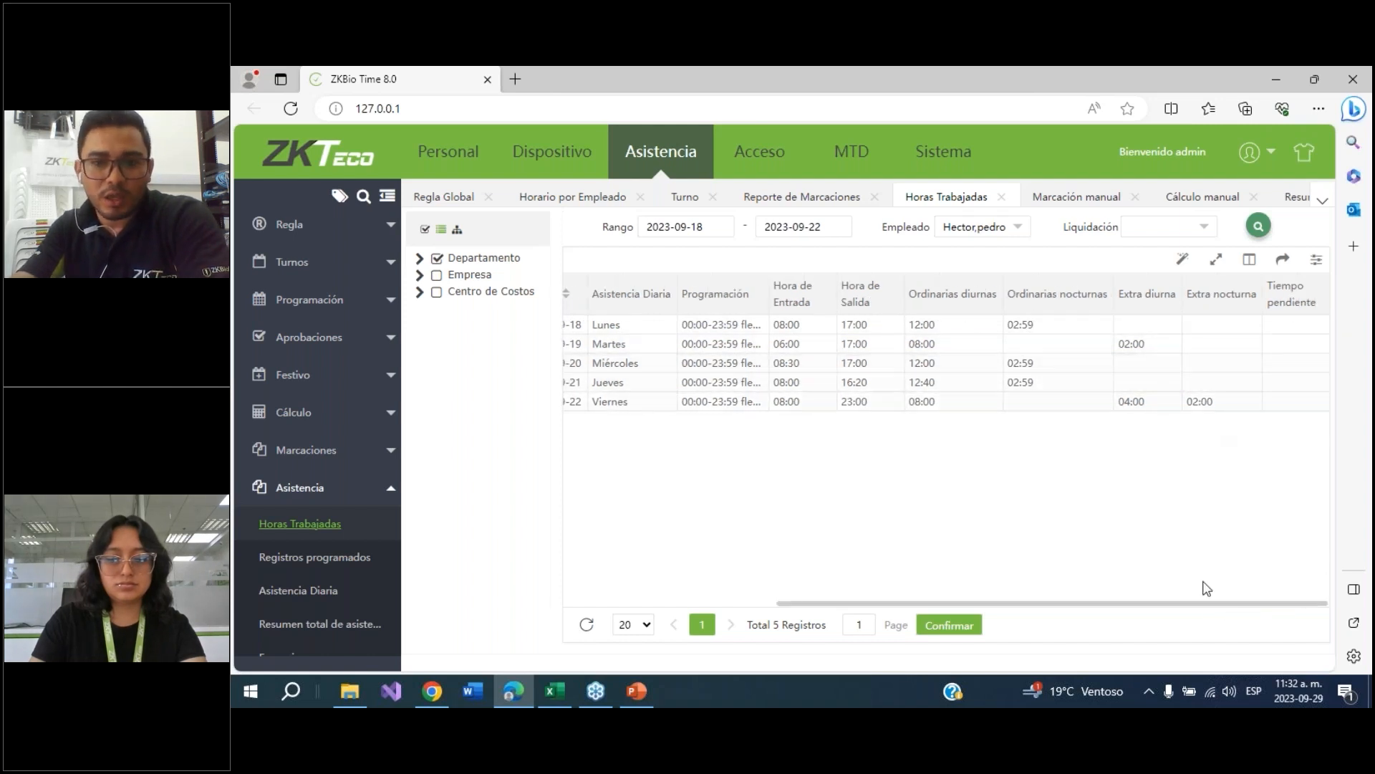
pyautogui.moveTo(1190, 604); pyautogui.dragTo(989, 608)
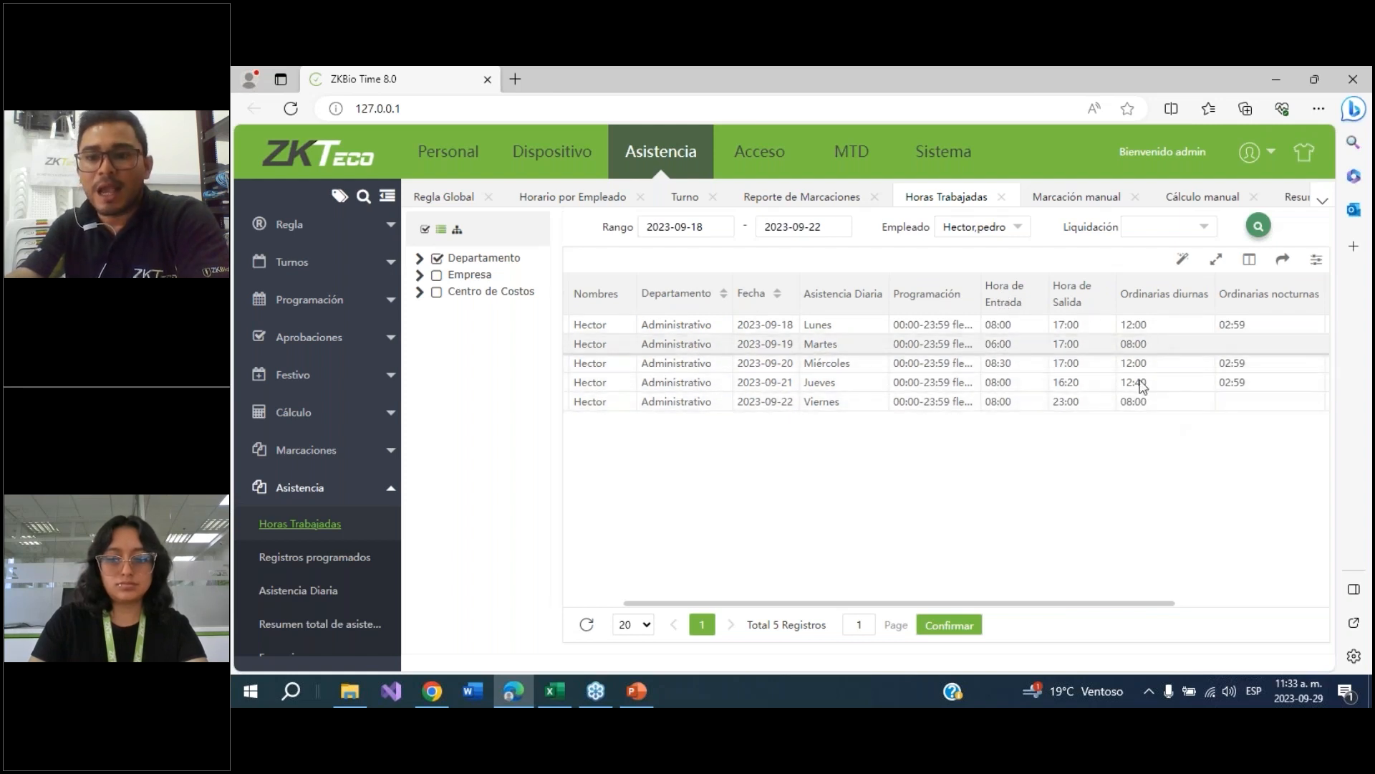
# Scroll across the worked-hours report to examine the daytime and night extra-hours columns for each day
pyautogui.moveTo(1145, 602); pyautogui.dragTo(1222, 601)
pyautogui.moveTo(1241, 601); pyautogui.dragTo(1299, 582)
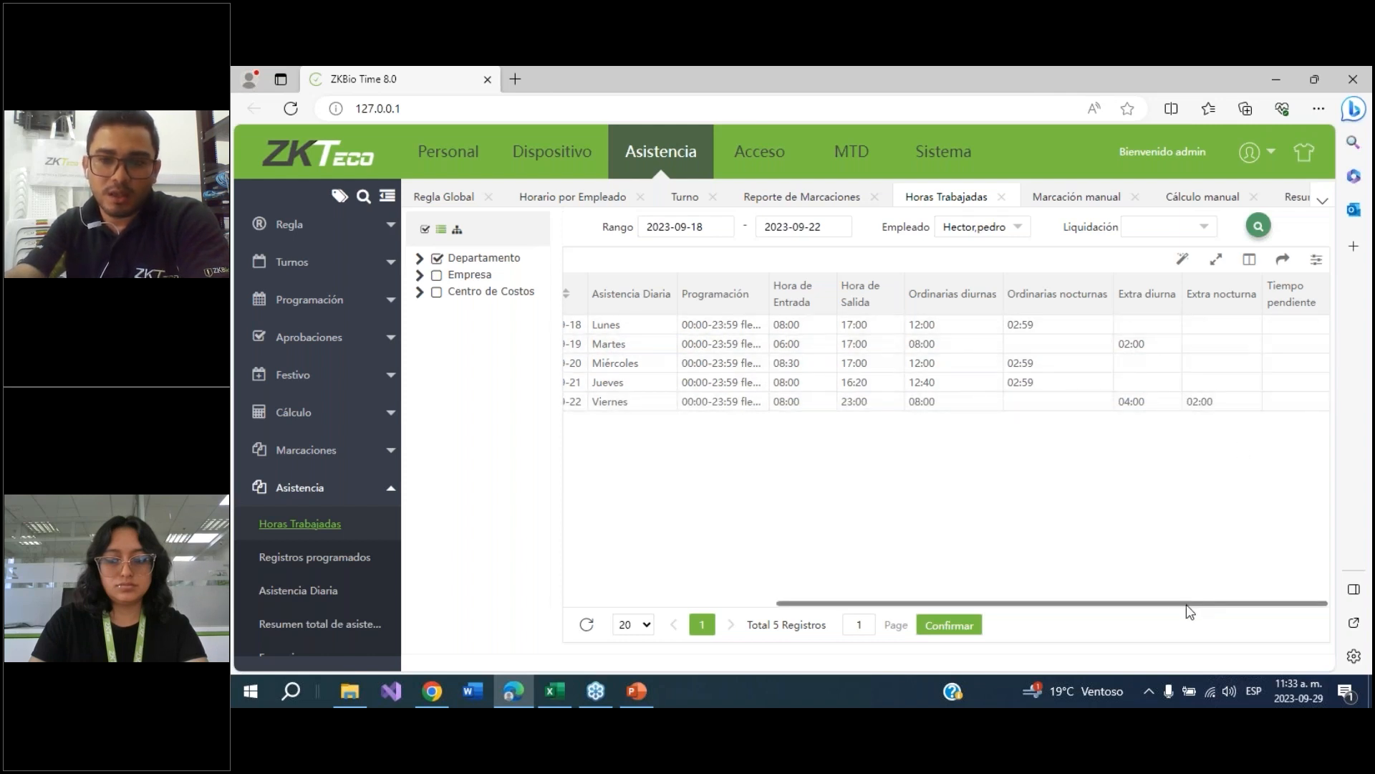
pyautogui.moveTo(1187, 606); pyautogui.dragTo(904, 587)
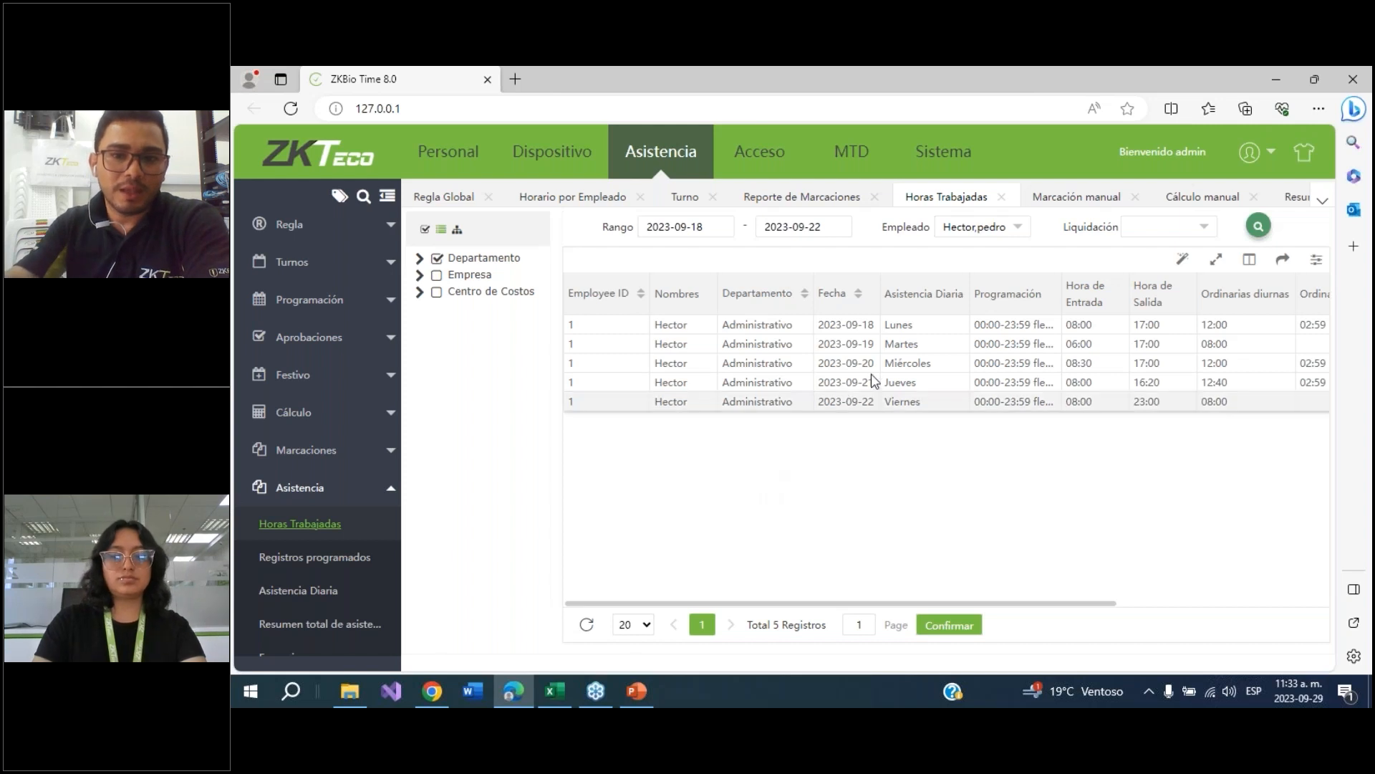
pyautogui.moveTo(1088, 609); pyautogui.dragTo(1053, 598)
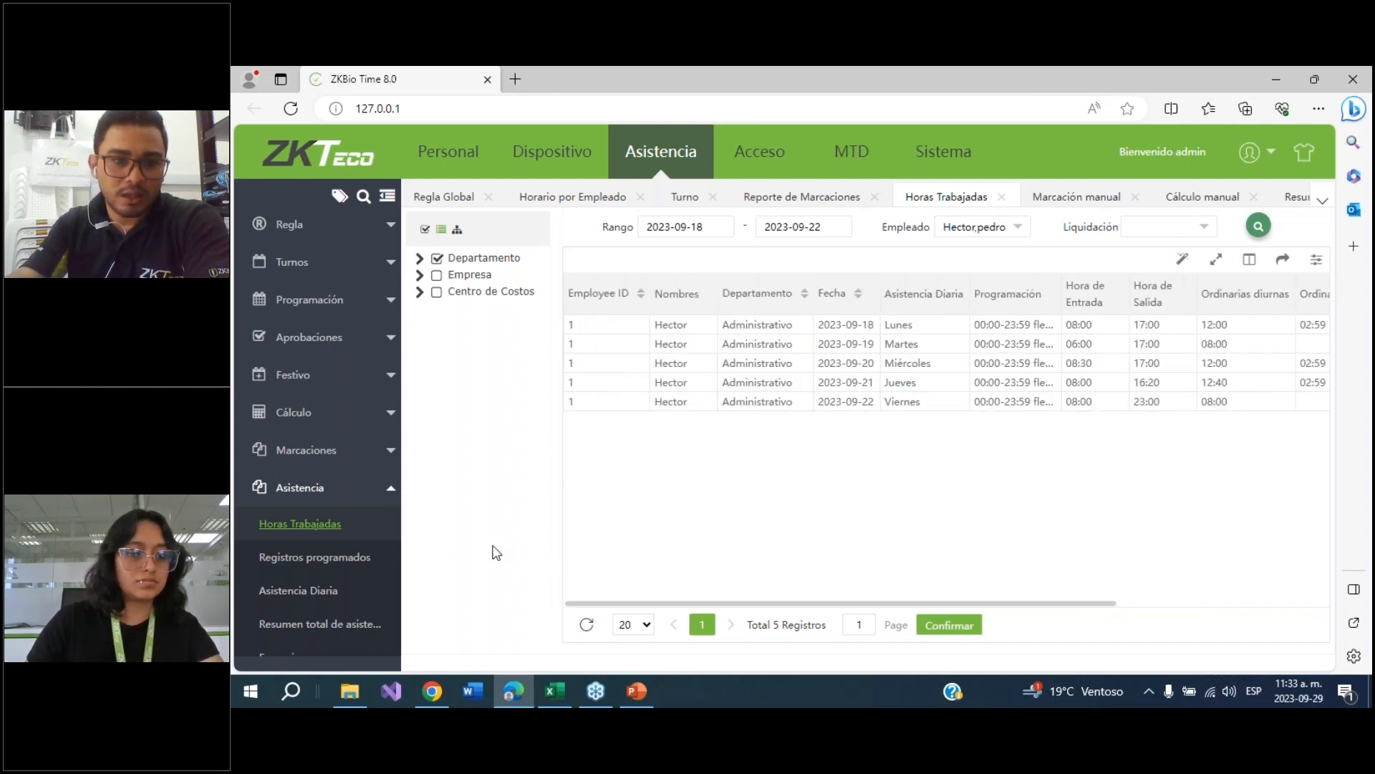
# Open the daily attendance report for 2023-09-18 to 2023-09-22 and review each day's attendance status
pyautogui.click(300, 595)
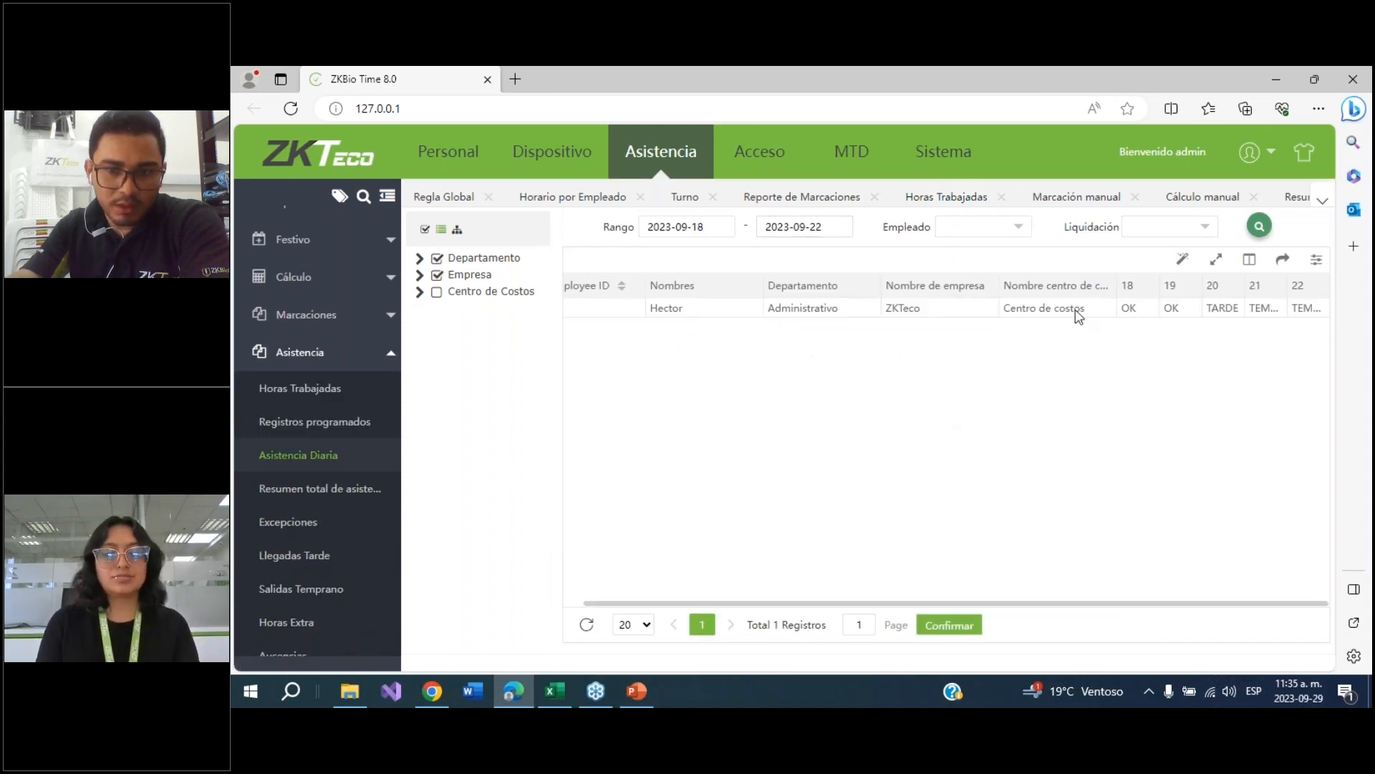
pyautogui.click(974, 622)
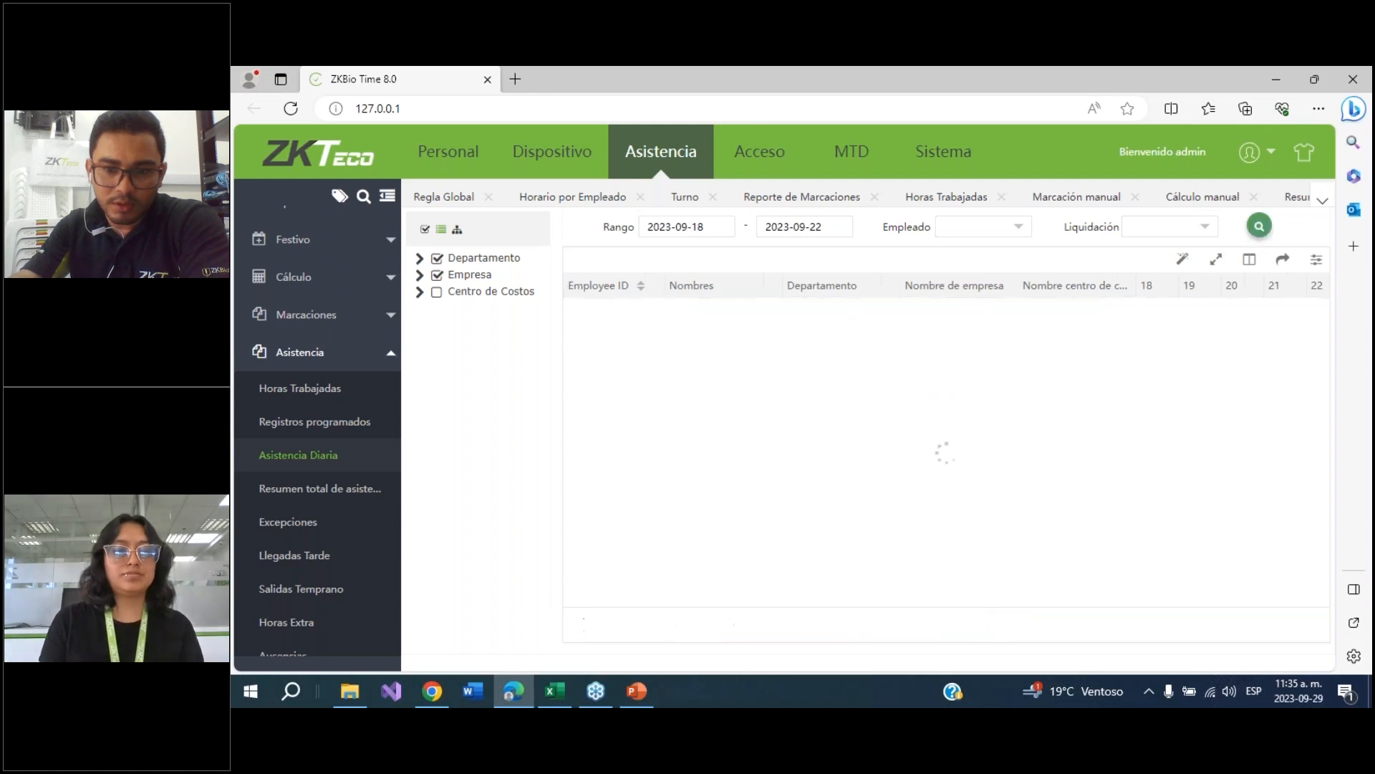
pyautogui.moveTo(1041, 607); pyautogui.dragTo(1145, 605)
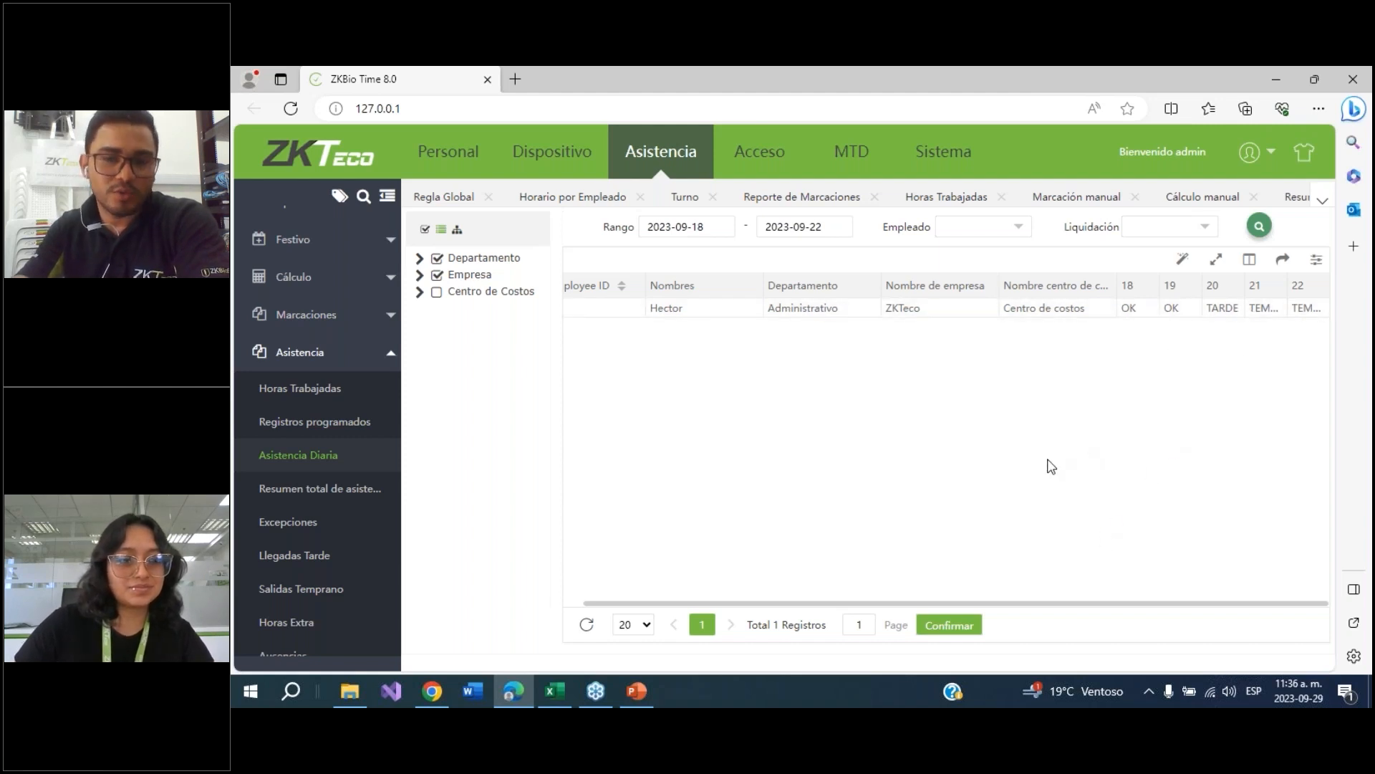
# Switch to PowerPoint and display the questions slide of the presentation
pyautogui.click(633, 696)
pyautogui.click(769, 530)
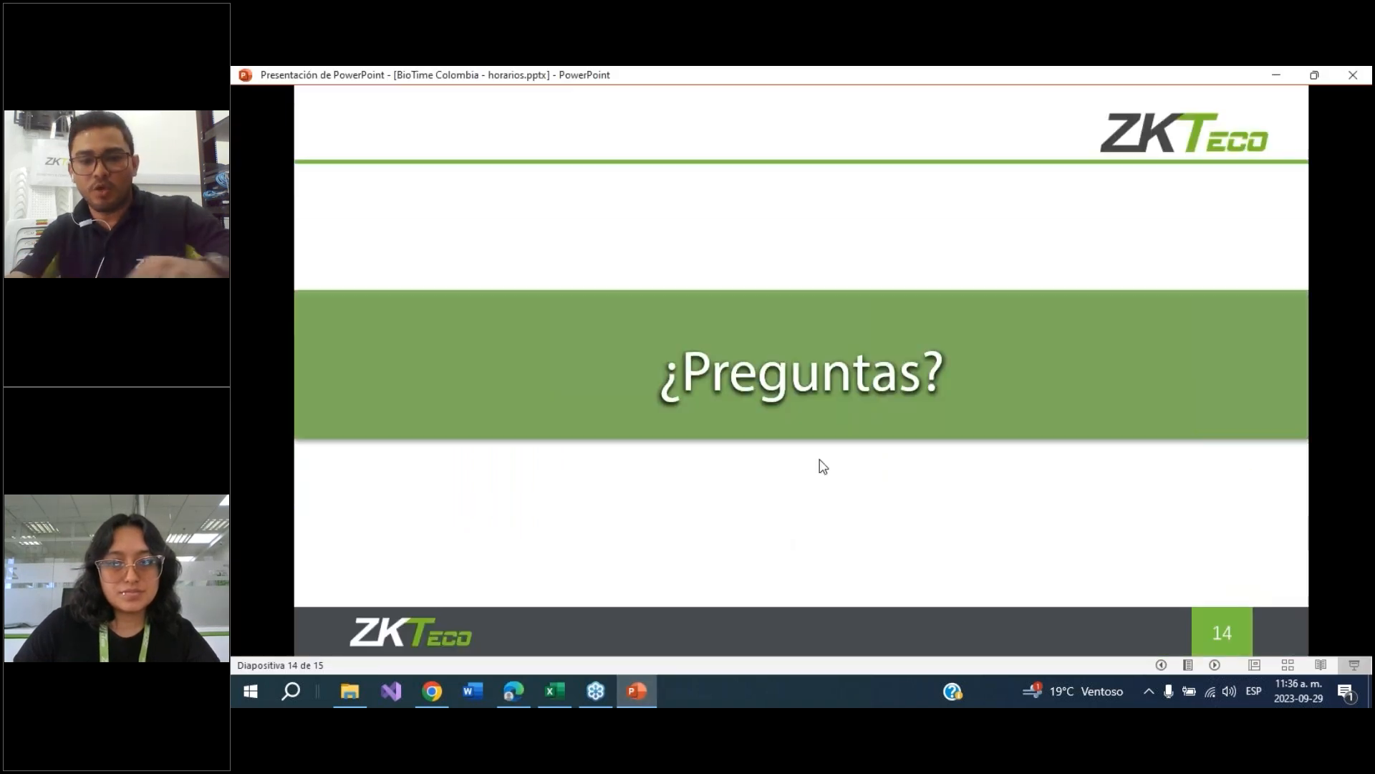